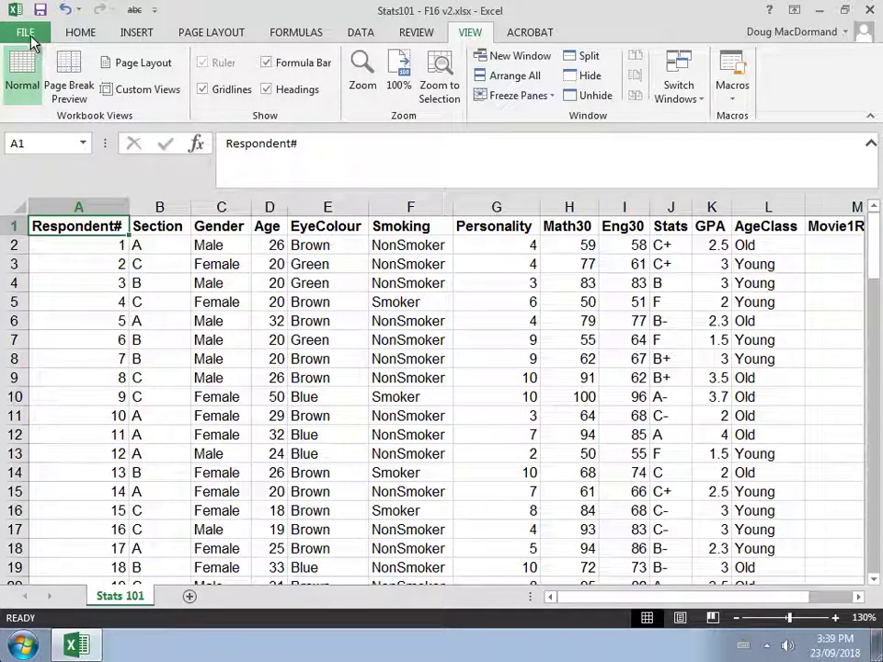
- Save the workbook to the H: home drive under the new name "Stats101 - F16 v1"
left_click(31, 39)
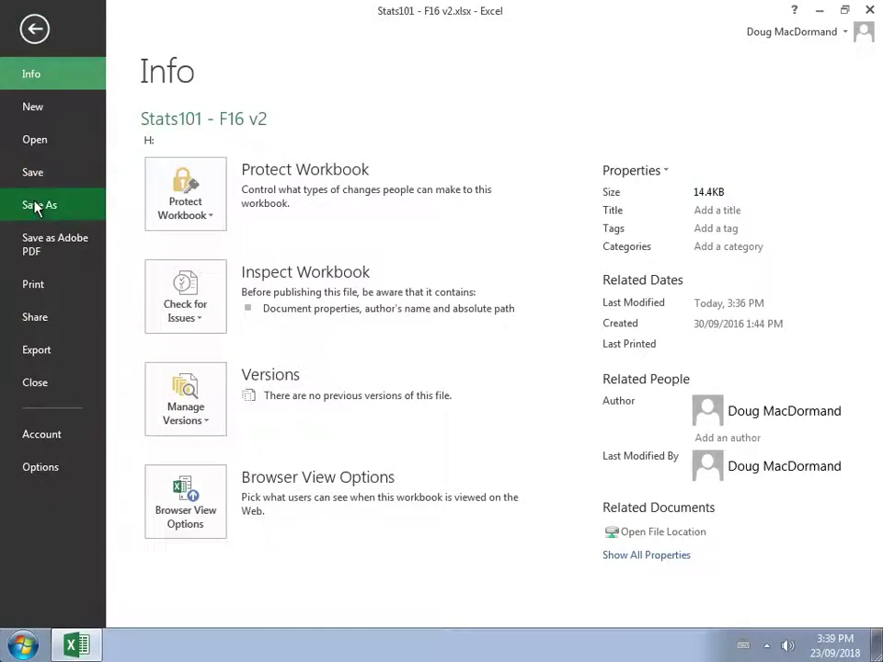
left_click(35, 204)
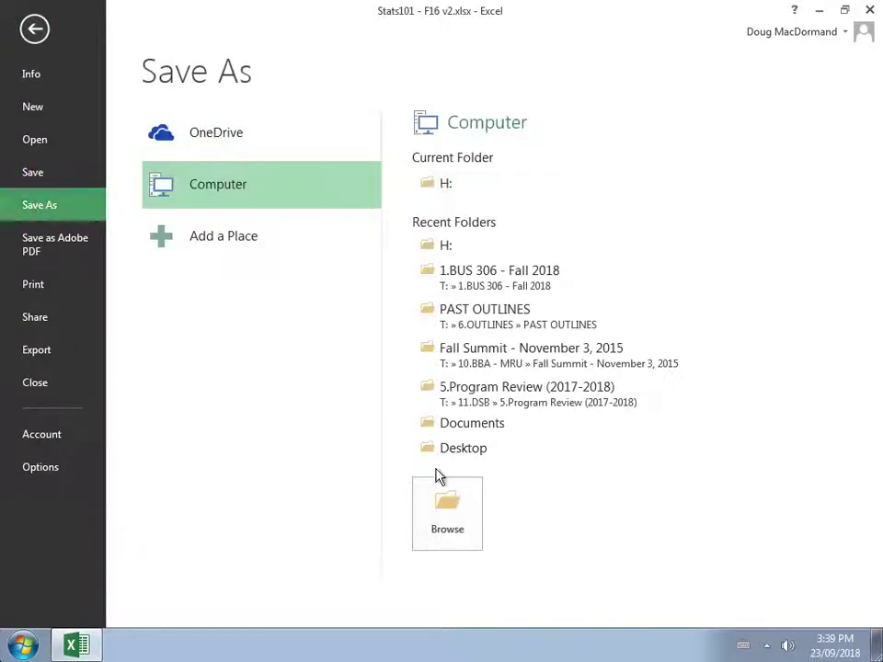
left_click(446, 508)
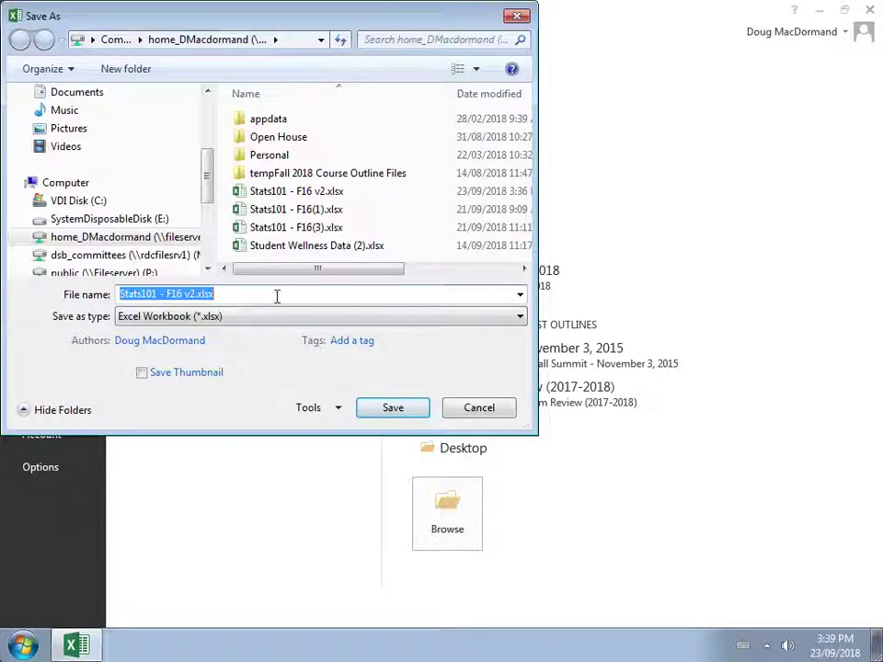
scroll(218, 253, "down", 3)
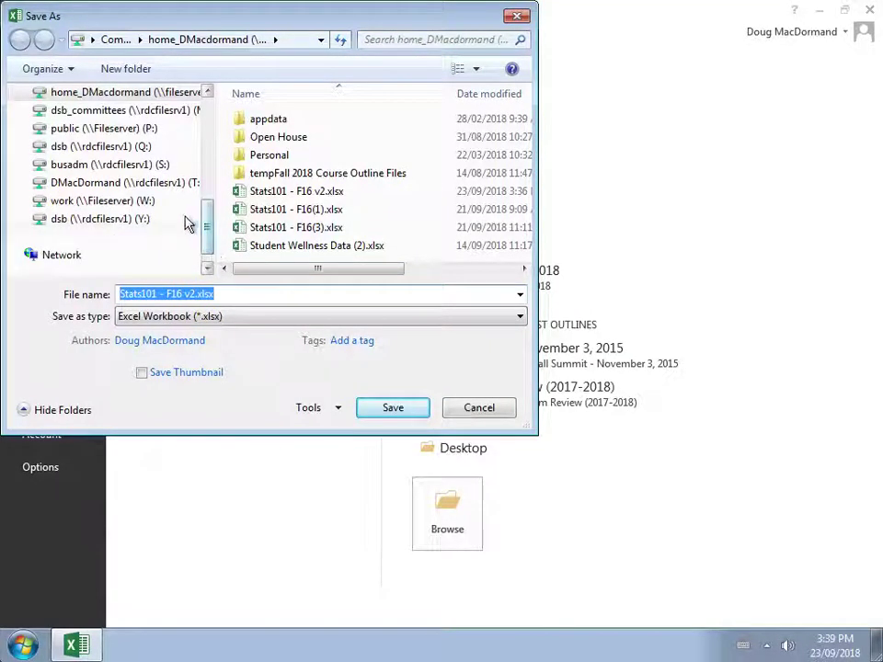
left_click(156, 101)
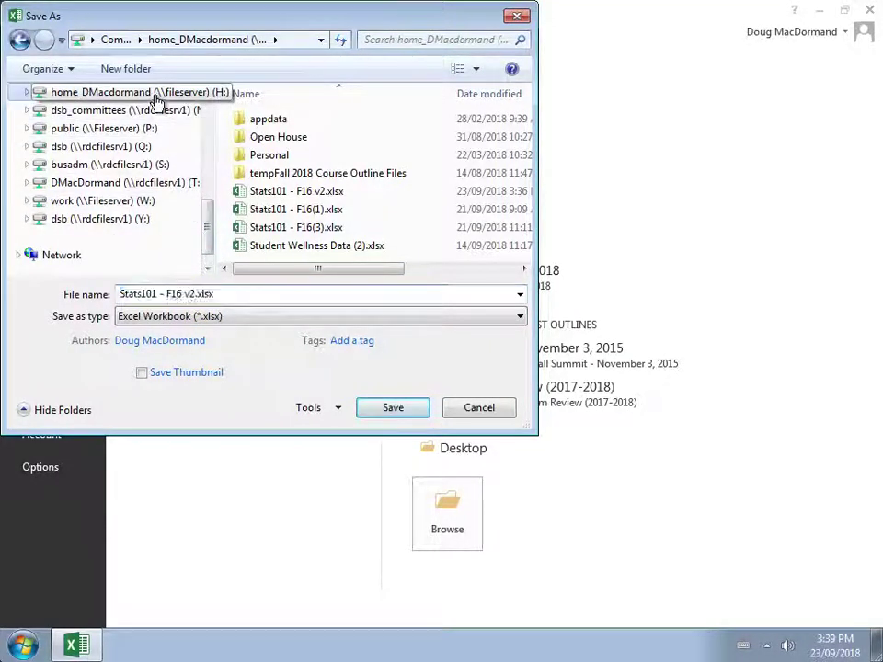
left_click(227, 295)
left_click(226, 295)
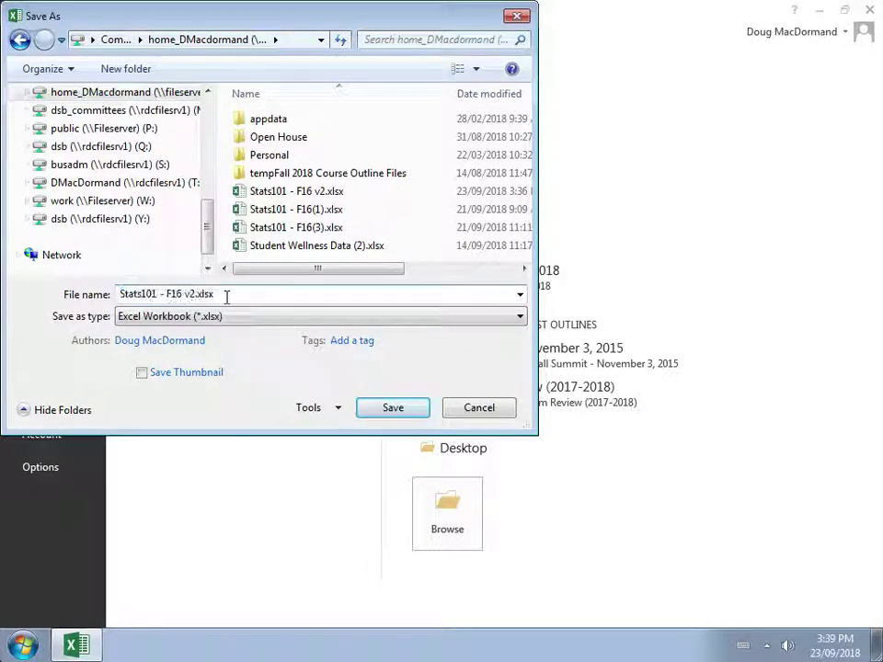
key("BackSpace")
key("BackSpace")
key("BackSpace")
key("BackSpace")
key("BackSpace")
key("BackSpace")
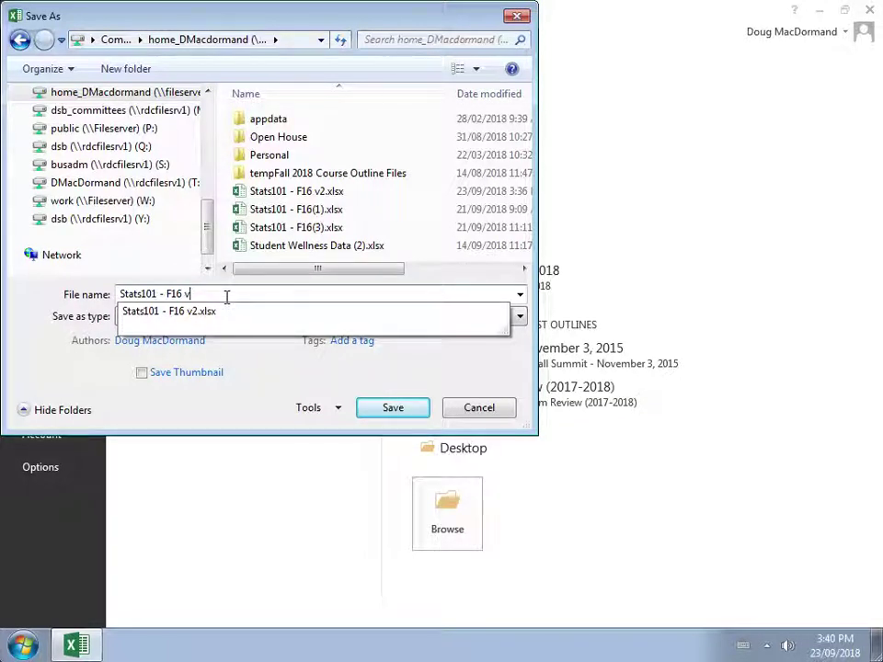
type("1")
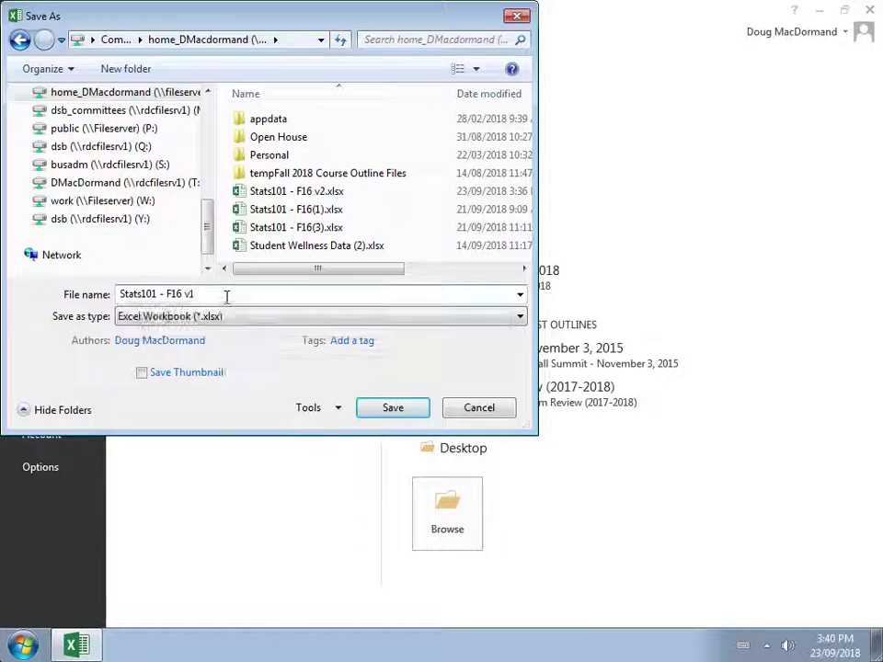
key("Return")
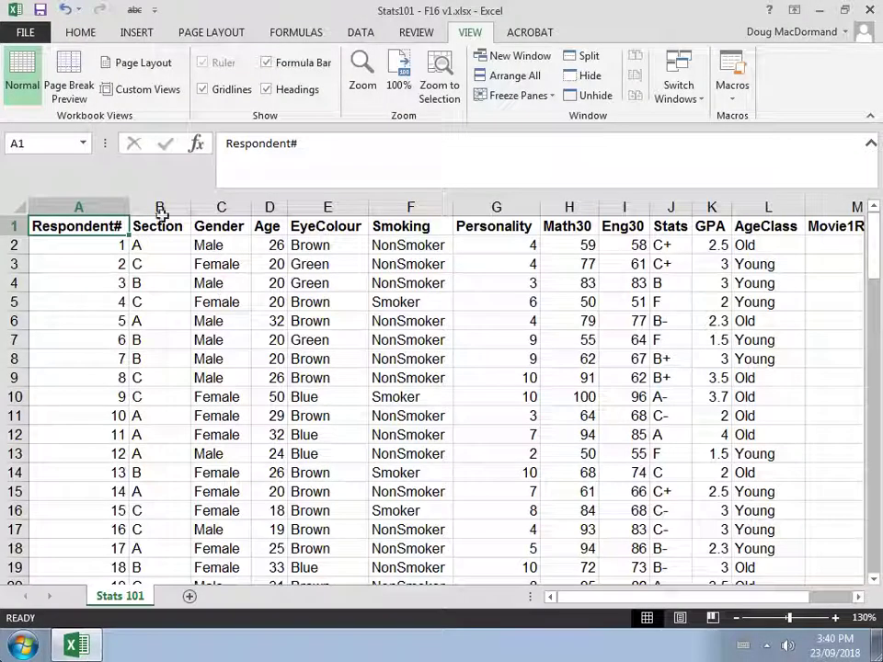
- Save the workbook again on the H: drive as "Stats101 - F16 v2.xlsx", replacing the existing file
left_click(24, 33)
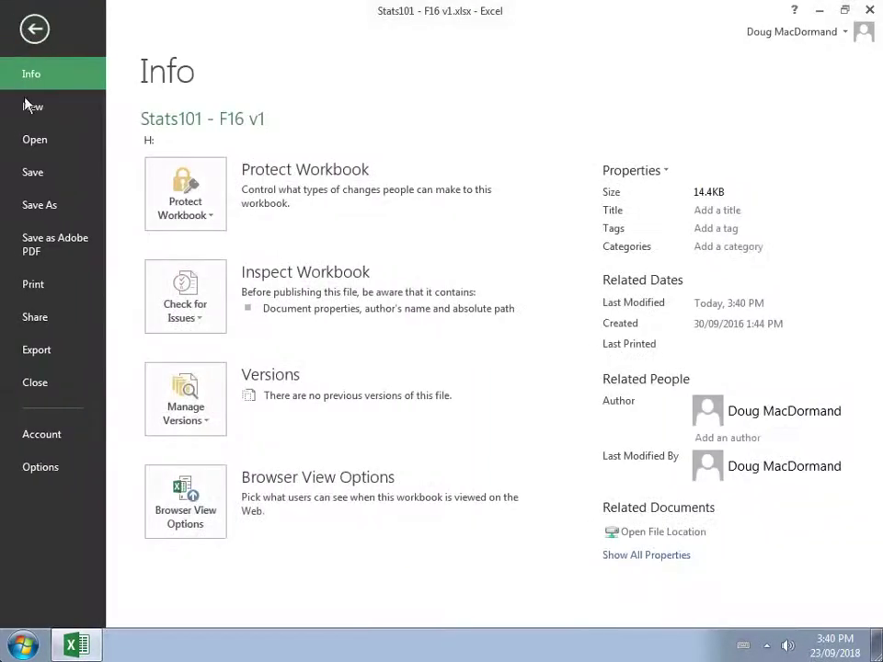
left_click(37, 207)
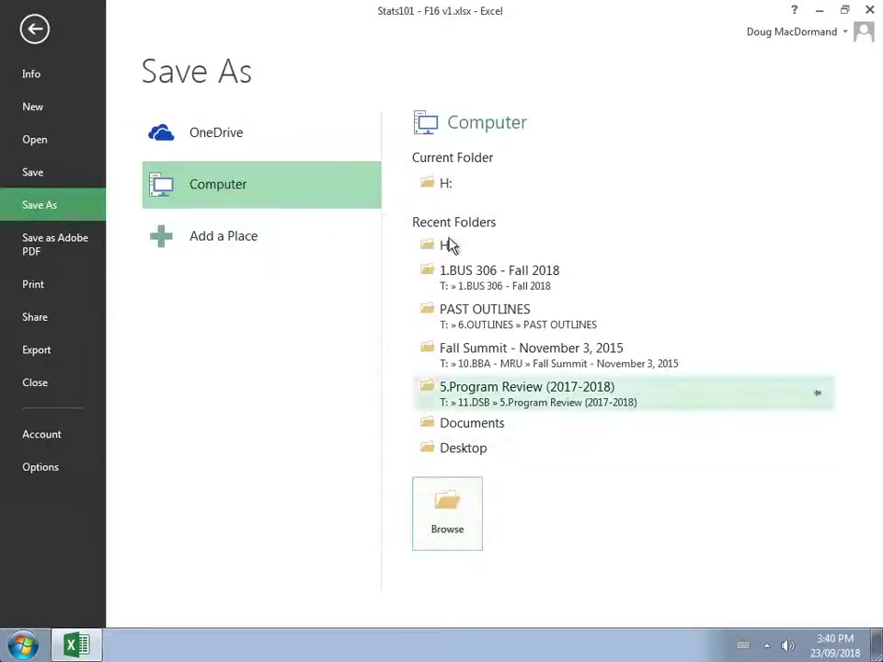
left_click(447, 182)
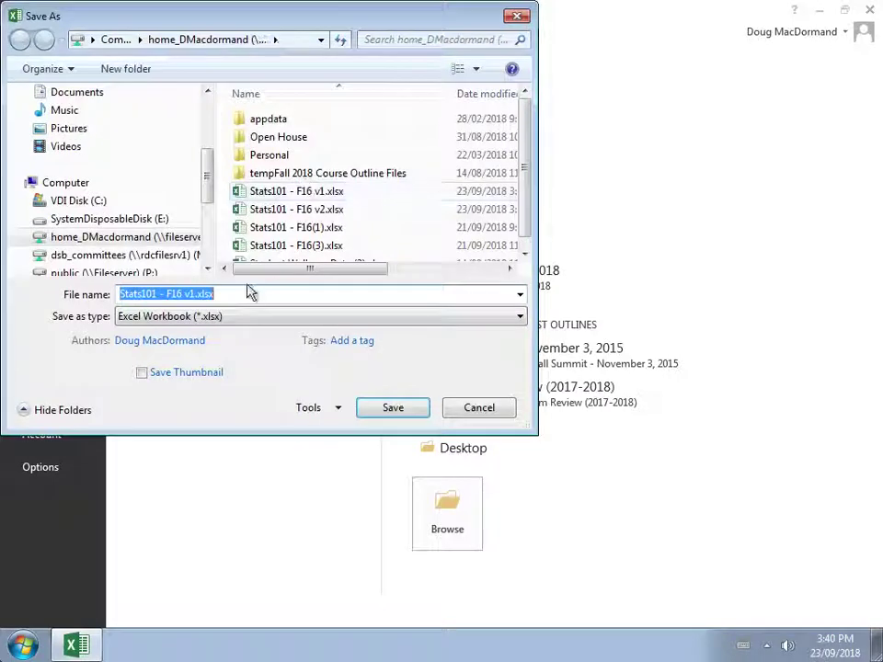
left_click(236, 290)
key("BackSpace")
key("BackSpace")
key("BackSpace")
key("BackSpace")
key("BackSpace")
key("BackSpace")
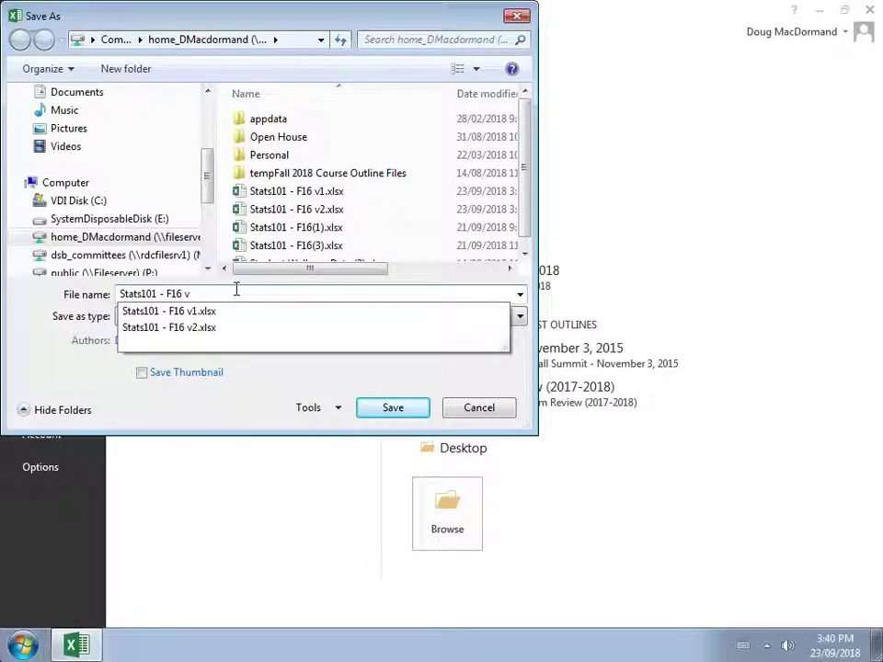
type("2.xlsx")
key("Return")
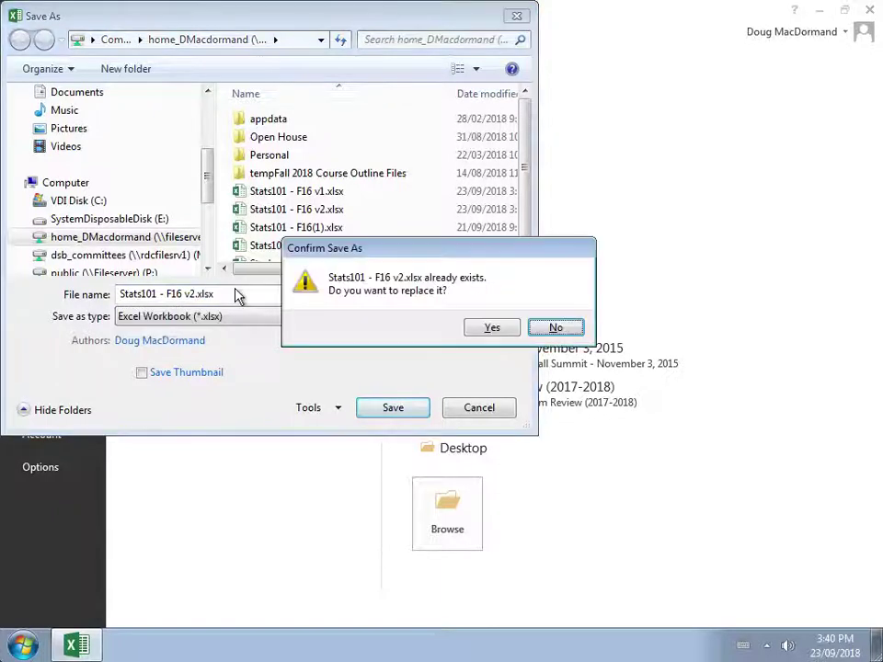
left_click(512, 329)
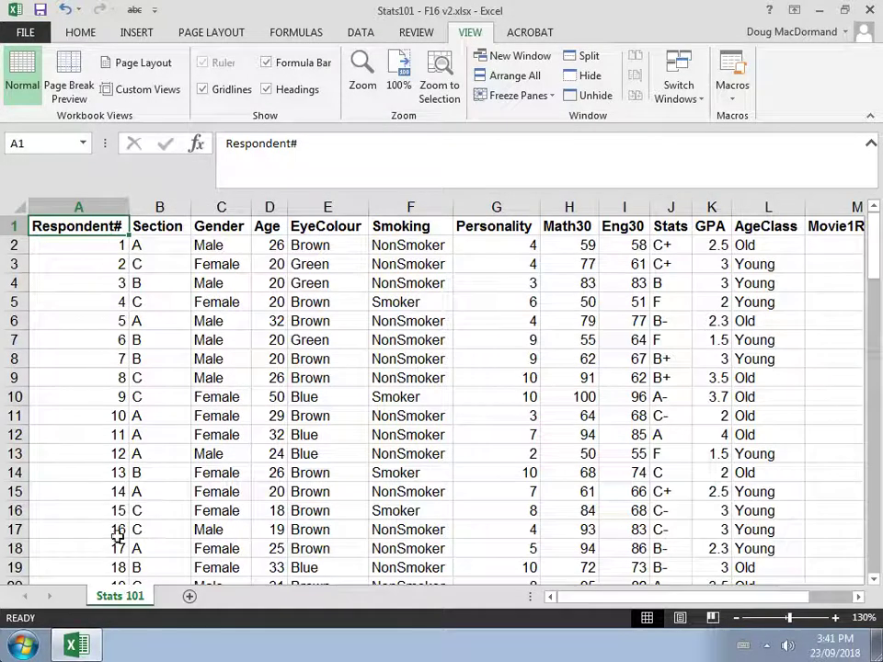
- Create a copy of the Stats 101 sheet before the original and check both sheets, ending on the copy
right_click(129, 603)
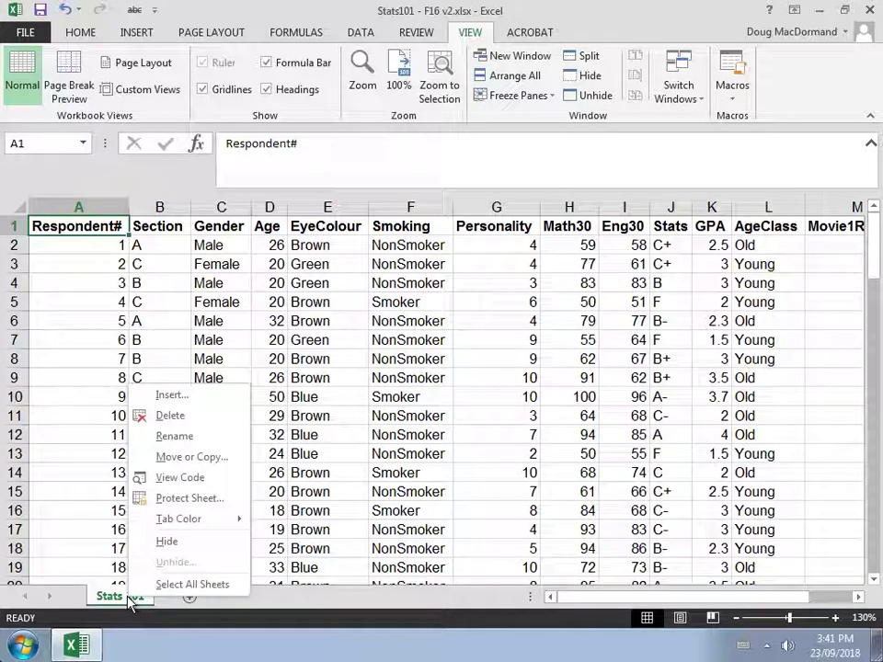
left_click(162, 457)
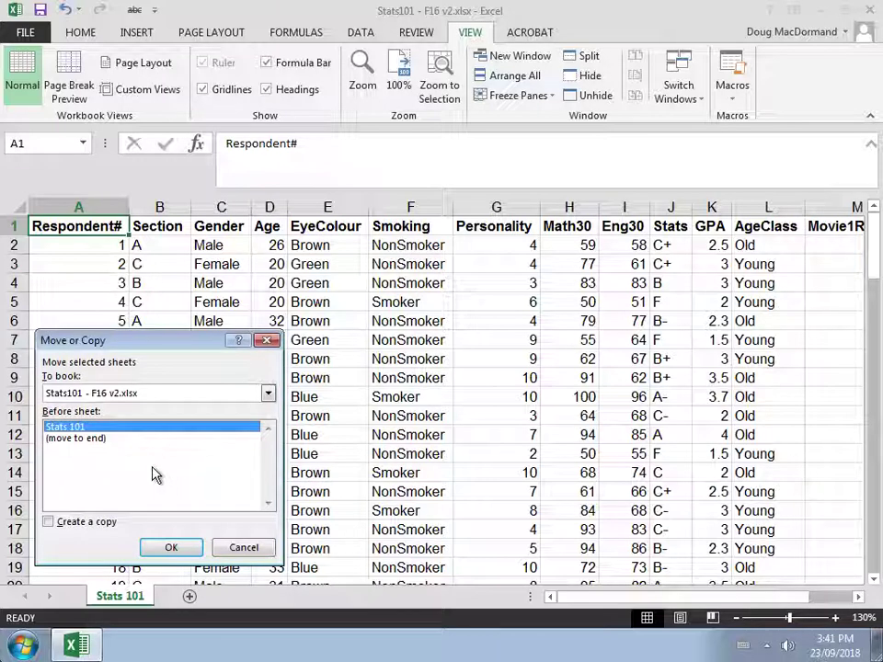
left_click(49, 523)
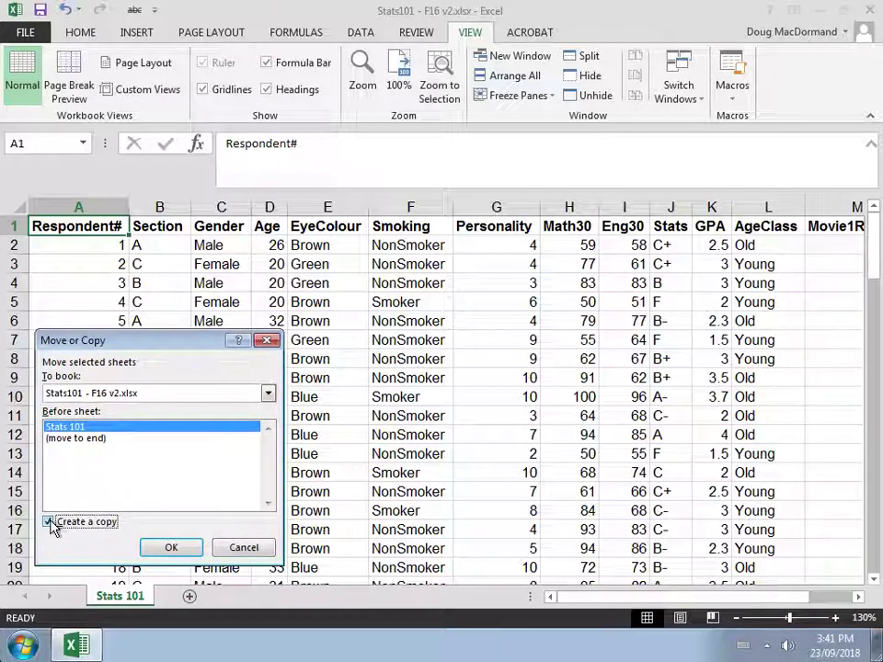
left_click(167, 548)
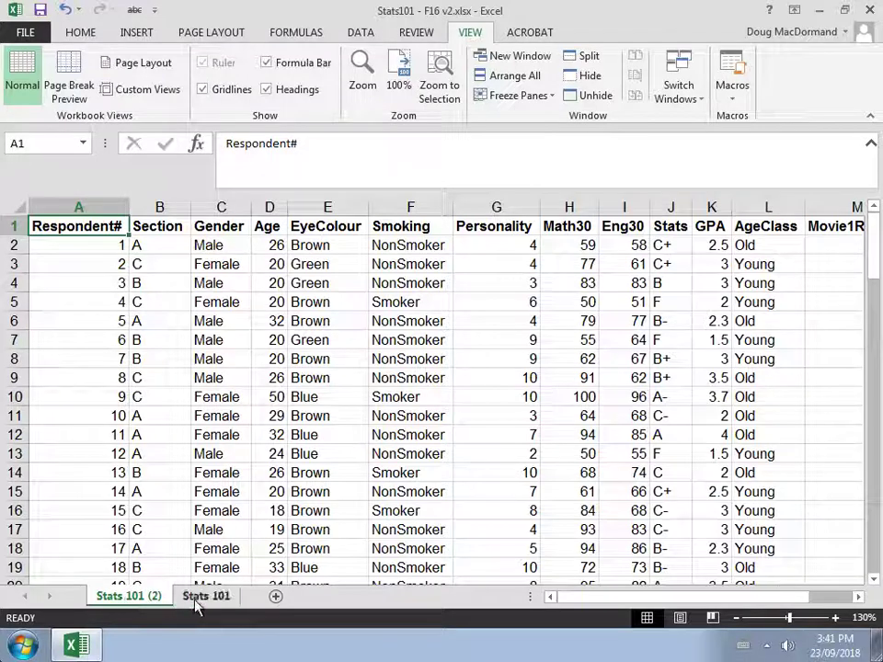
left_click(193, 598)
left_click(146, 601)
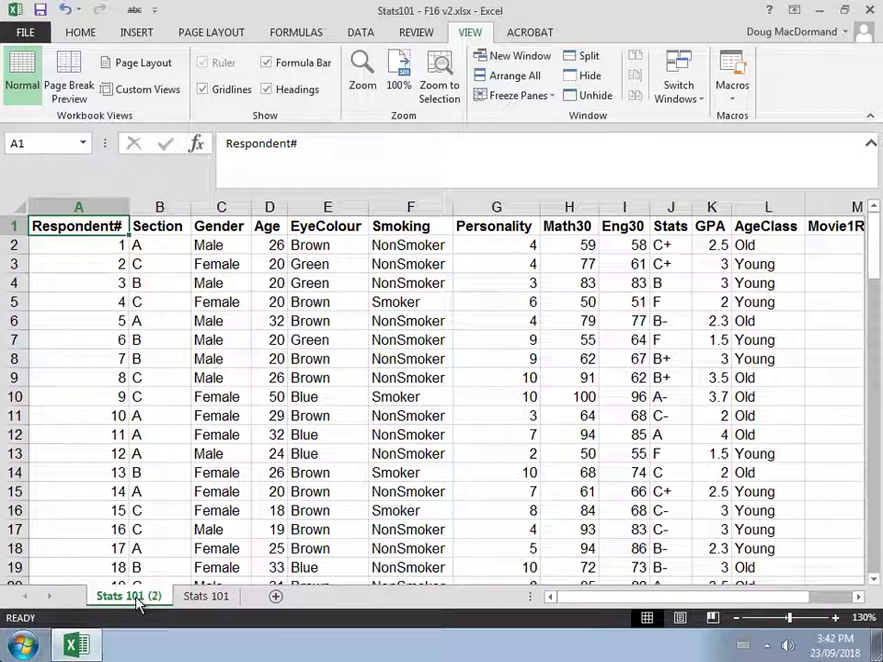
- Rename the copied sheet "Stats 101 (2)" as q1
double_click(136, 597)
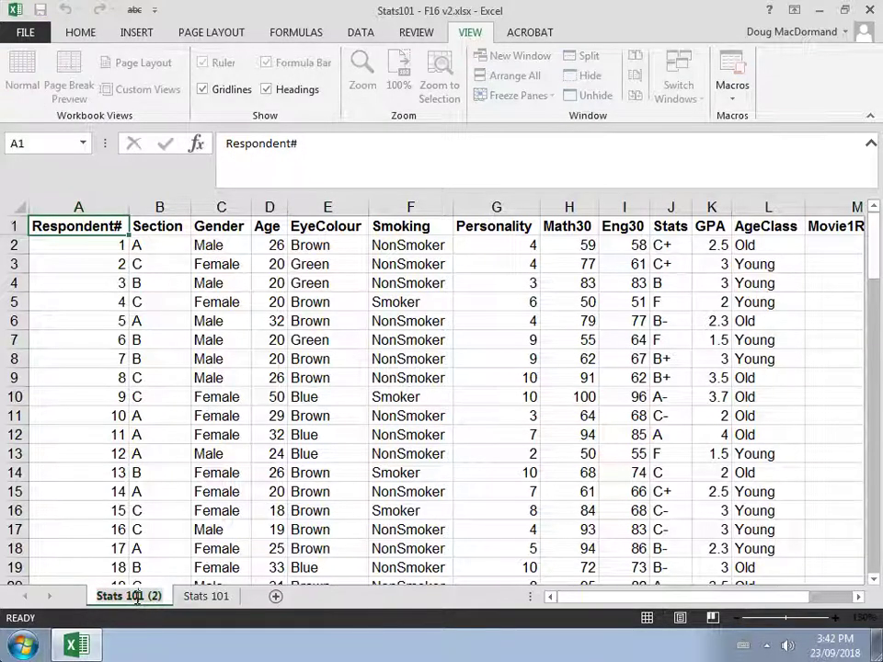
key("Escape")
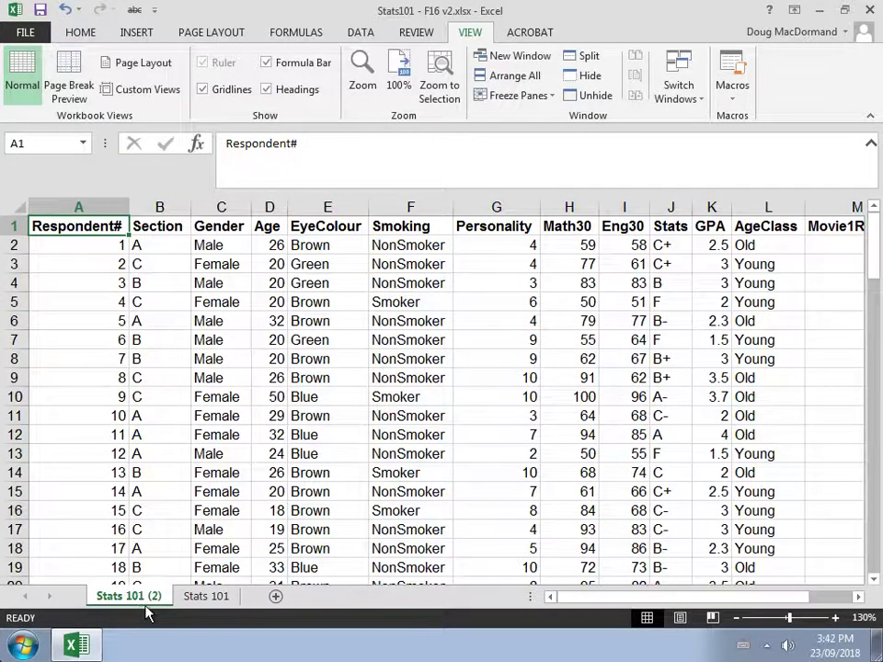
double_click(135, 597)
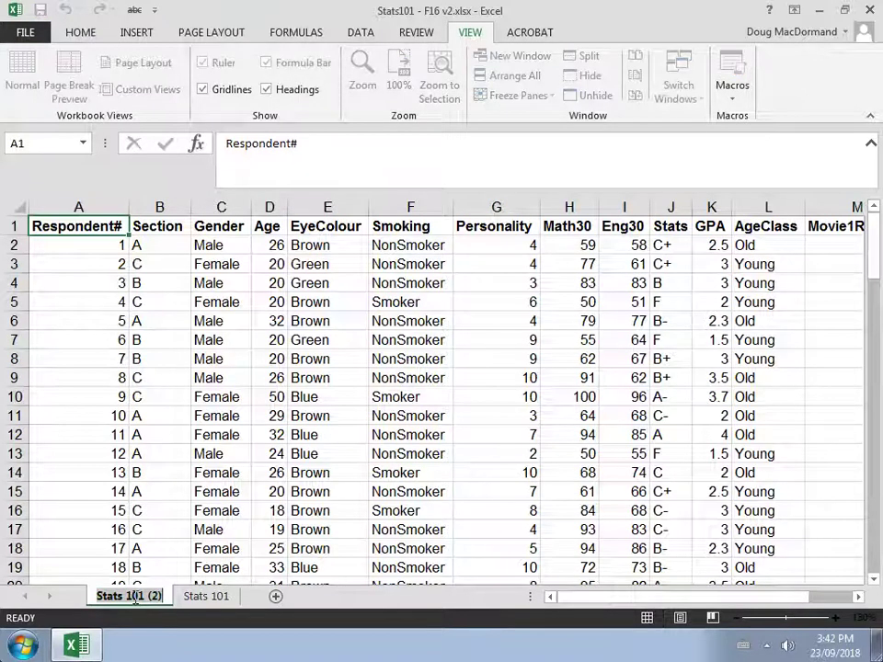
type("q")
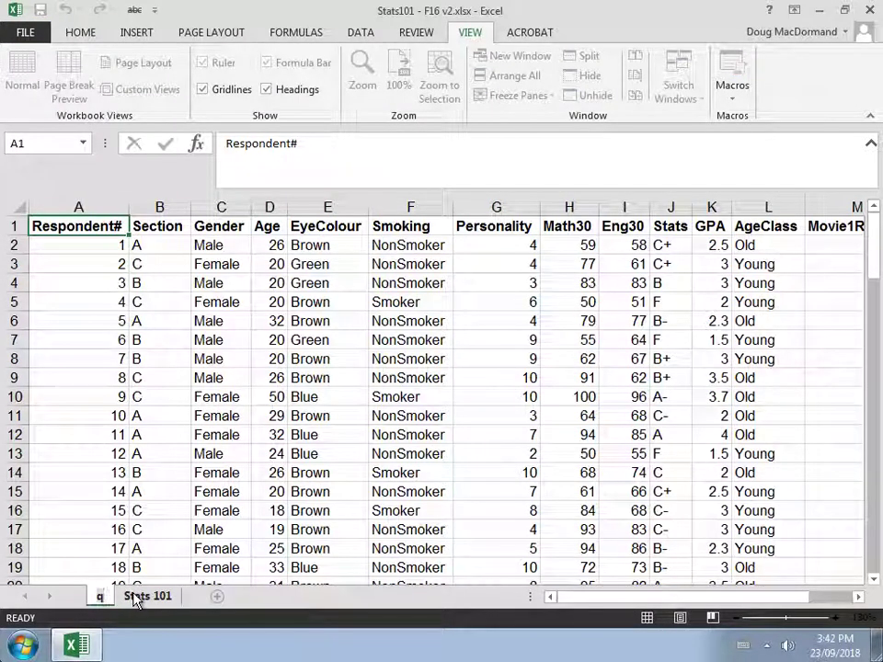
type("1")
key("Return")
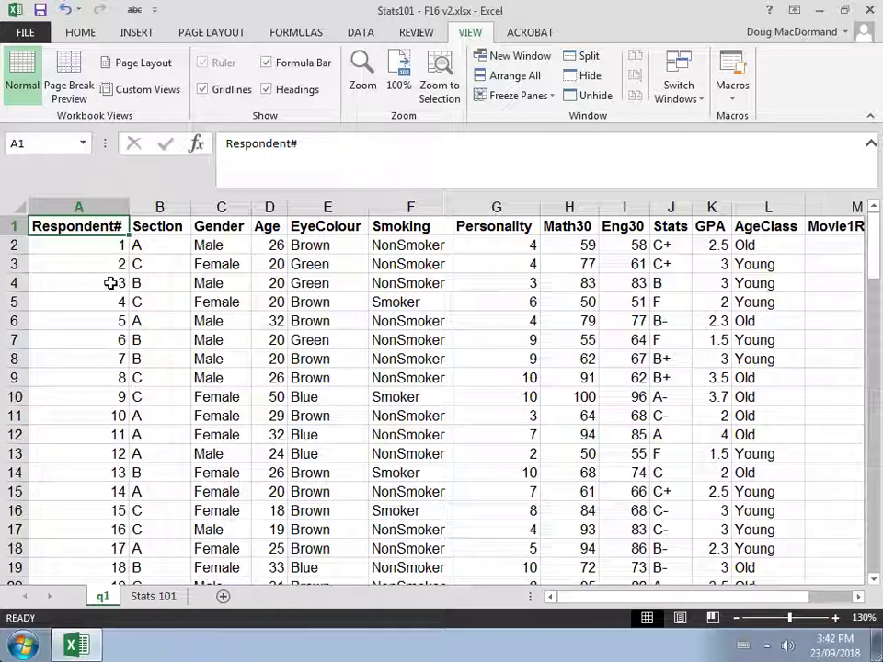
- Examine the q1 sheet's column headings from Respondent# through Movie2Rating and its records down to the last respondent
key("Right")
key("Right")
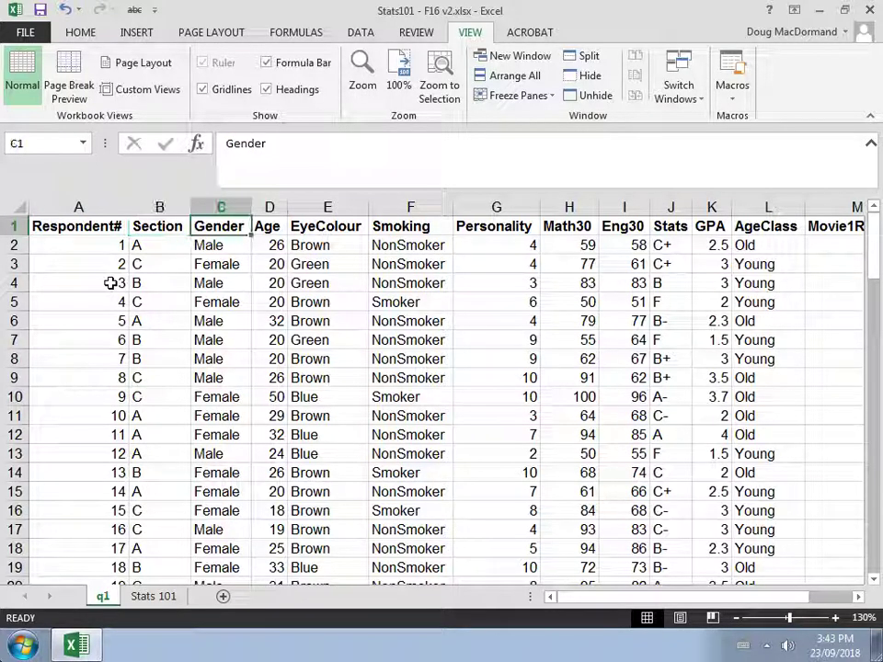
key("Right")
key("Right")
key("Right")
key("Right")
key("Right")
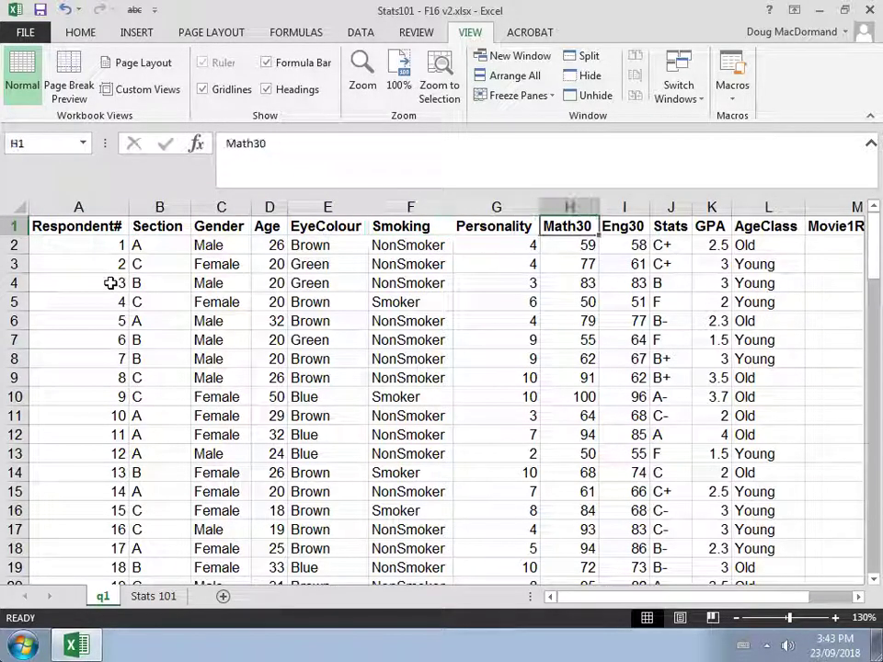
key("Right")
key("Right")
key("Right")
key("Right")
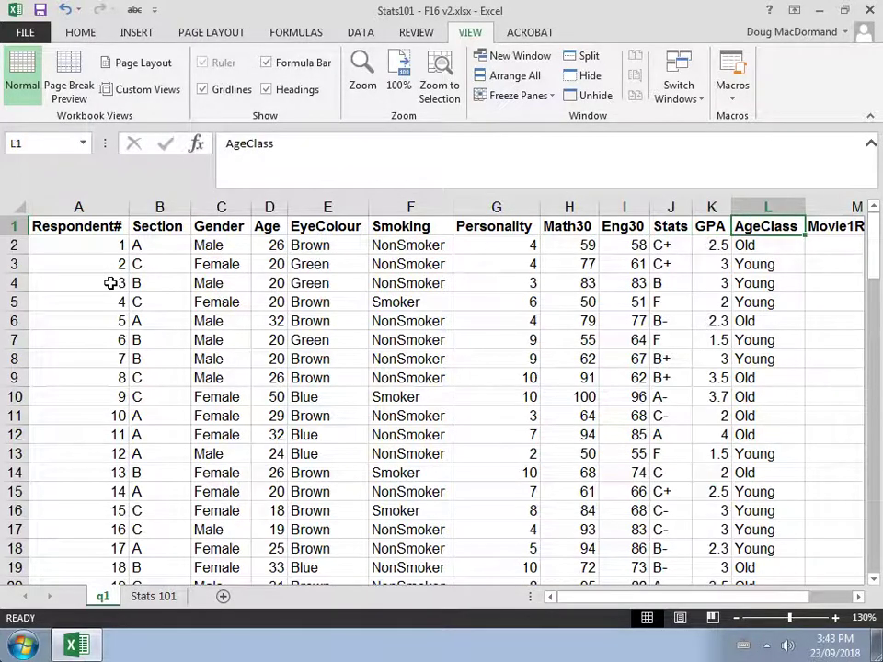
key("Right")
key("Right")
key("Right")
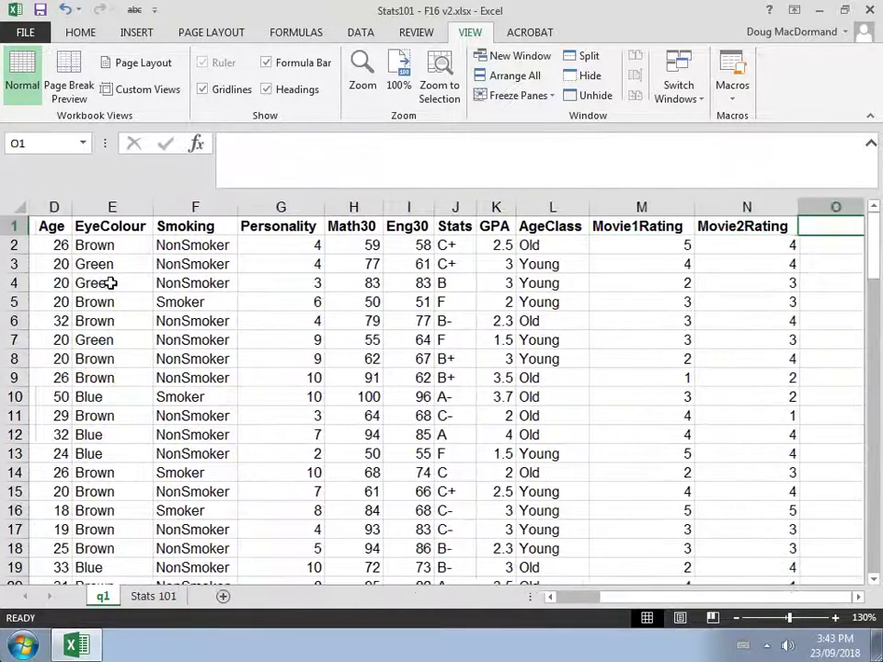
key("Right")
key("Left")
key("Left")
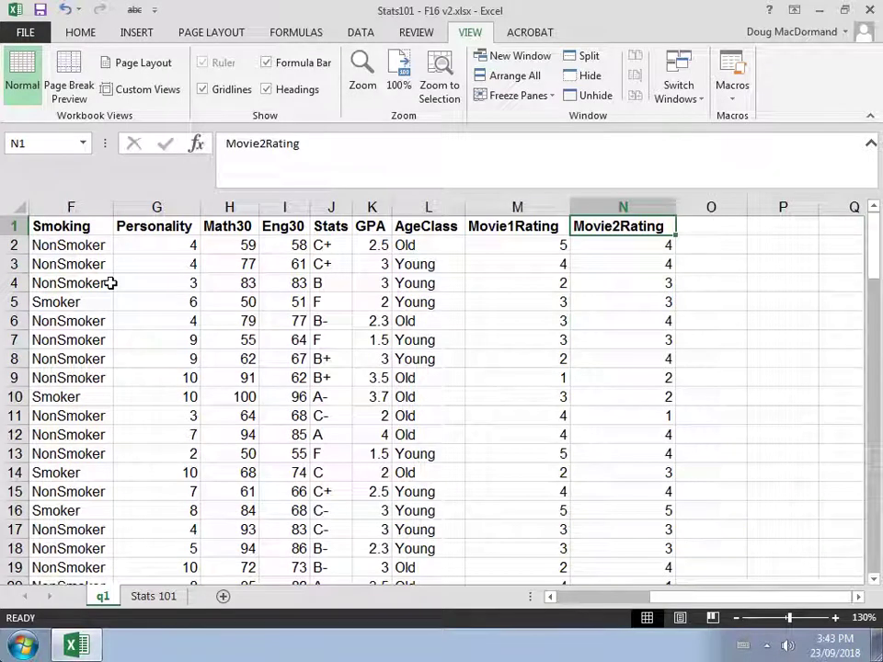
key("Left")
key("Left")
key("Left")
key("Left")
key("Left")
key("Left")
key("Left")
key("Left")
key("Left")
key("Left")
key("Left")
key("Left")
key("Left")
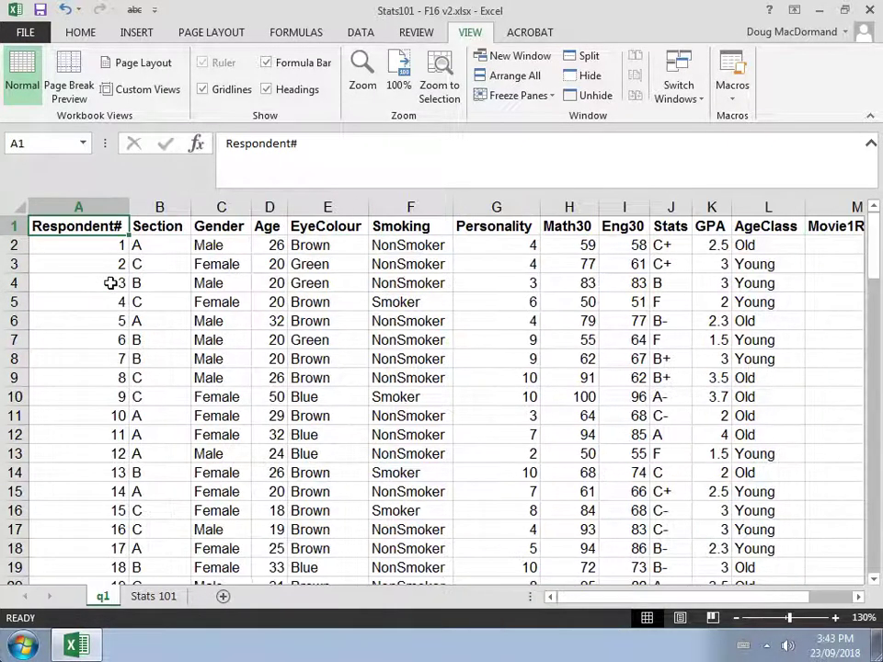
key("Right")
key("Right")
key("Right")
key("Right")
key("Right")
key("Right")
key("Right")
key("Right")
key("Right")
key("Right")
key("Right")
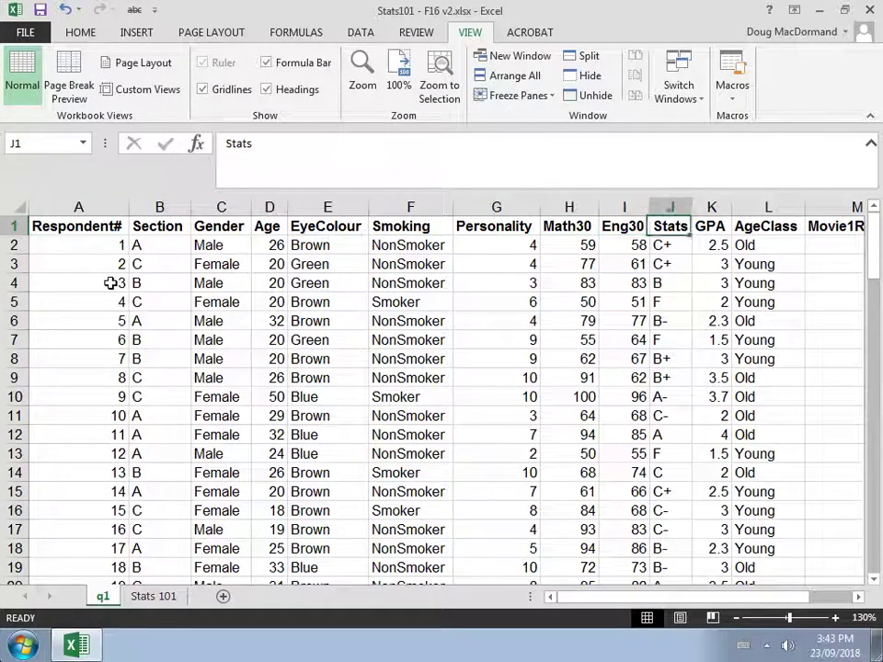
key("Right")
key("Right")
key("Right")
key("Left")
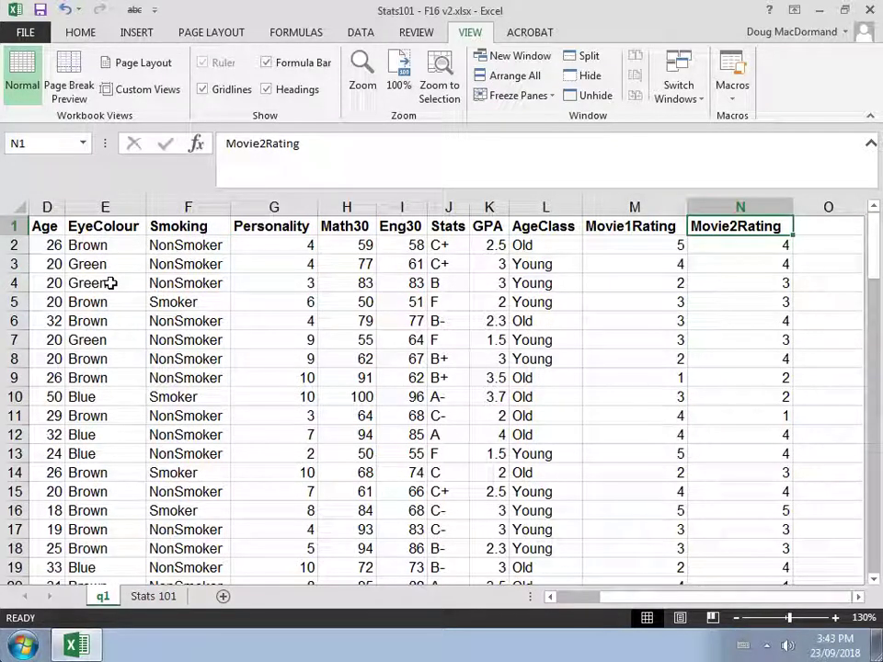
key("Left")
key("Left")
key("Left")
key("Left")
key("Left")
key("Left")
key("Left")
key("Left")
key("Left")
key("Left")
key("Left")
key("Left")
key("Left")
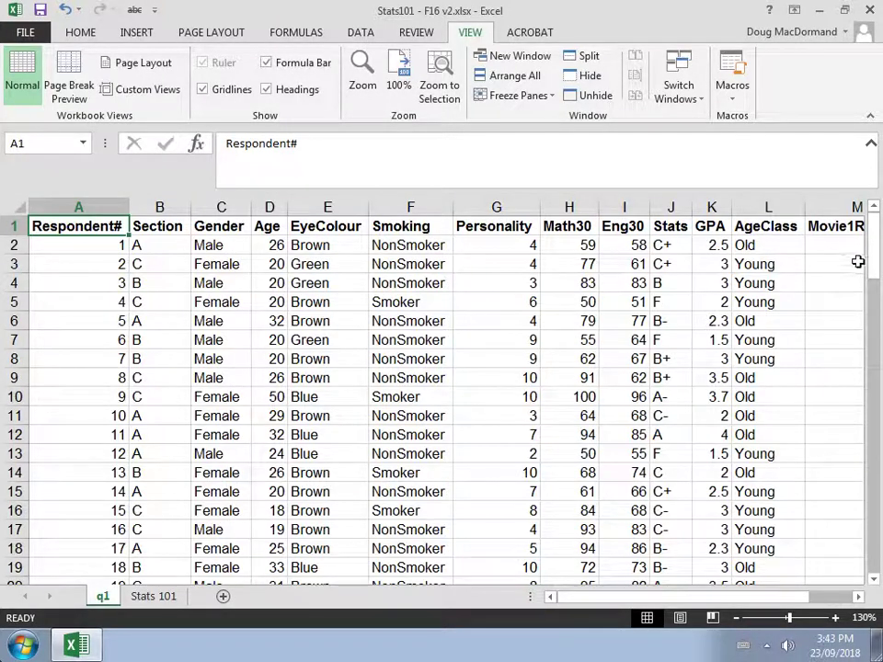
left_click_drag(873, 273, 873, 578)
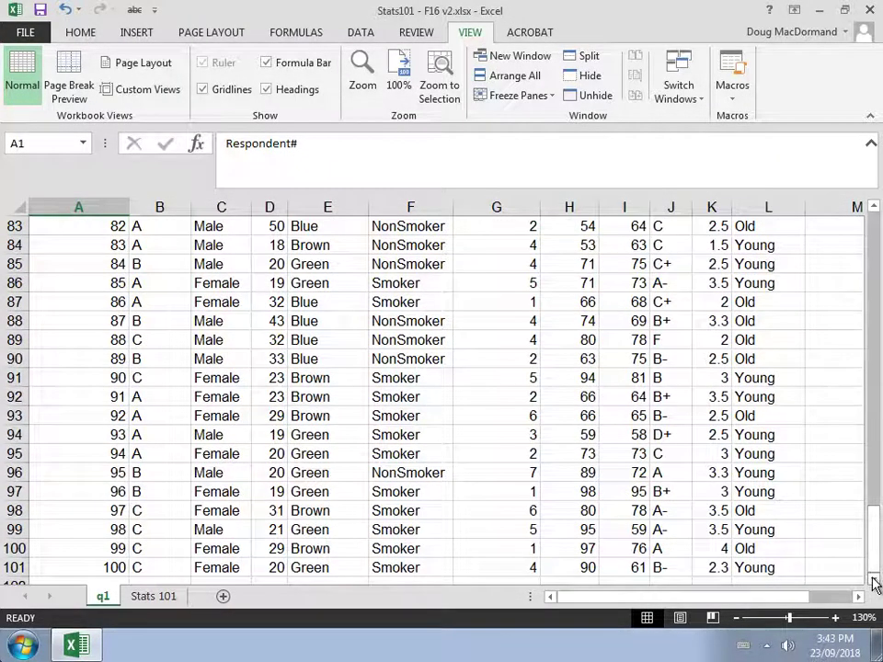
- Enter the label "Average =" in G103, leaving row 102 blank beneath the last respondent's record
left_click(874, 580)
left_click(874, 584)
left_click(874, 584)
left_click(874, 584)
left_click(874, 584)
left_click(874, 584)
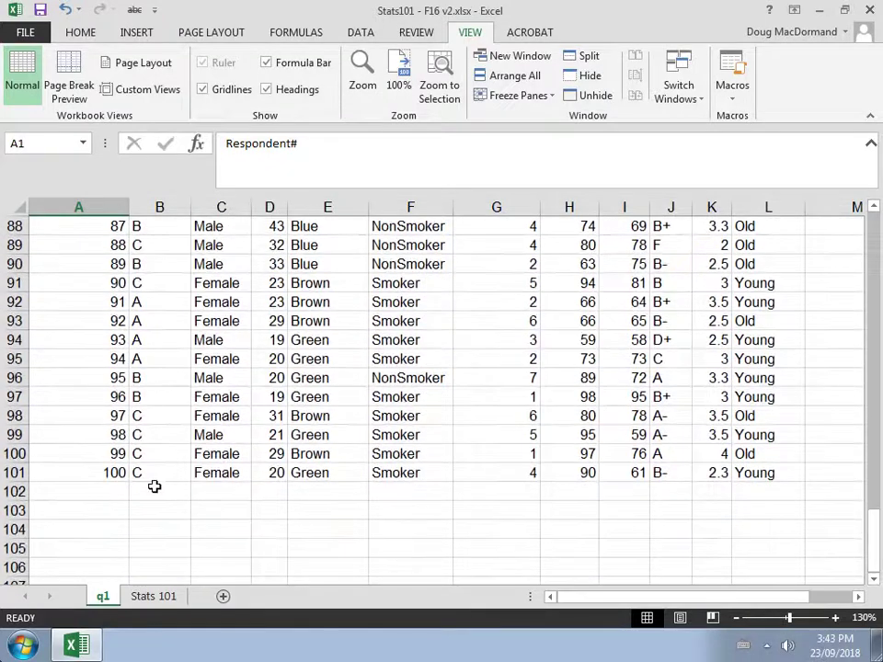
left_click(15, 491)
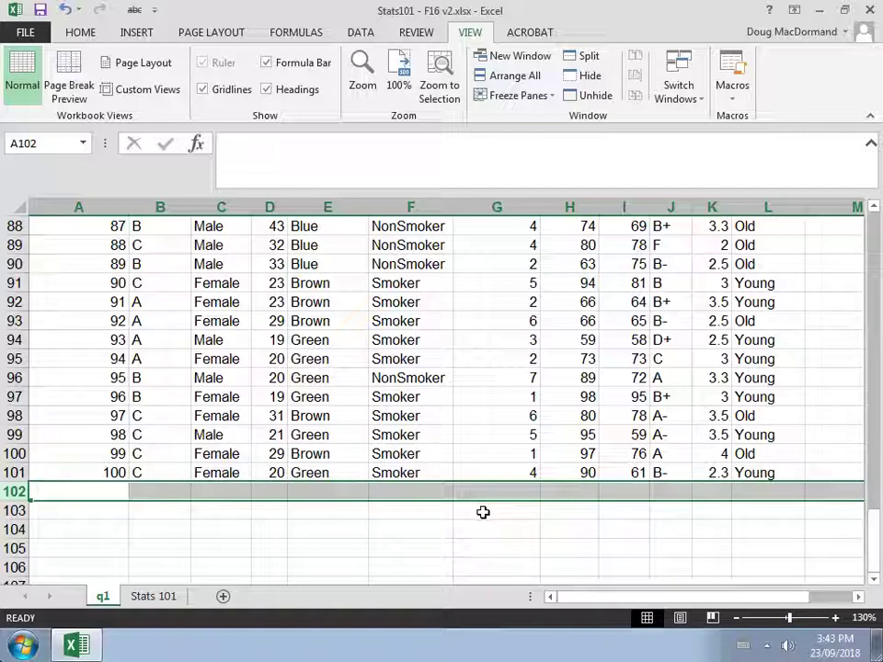
left_click(516, 513)
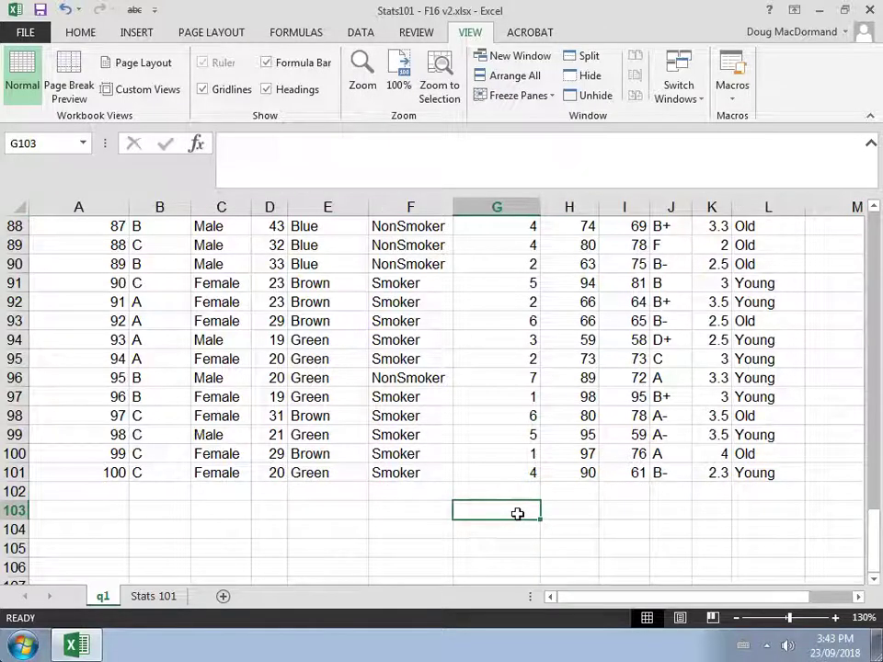
type("Average")
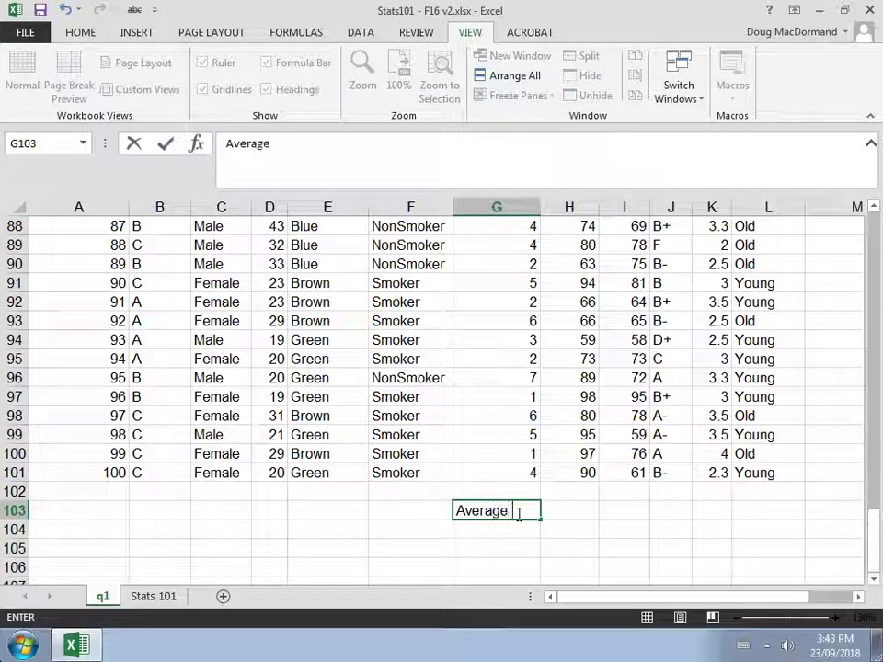
type(" -")
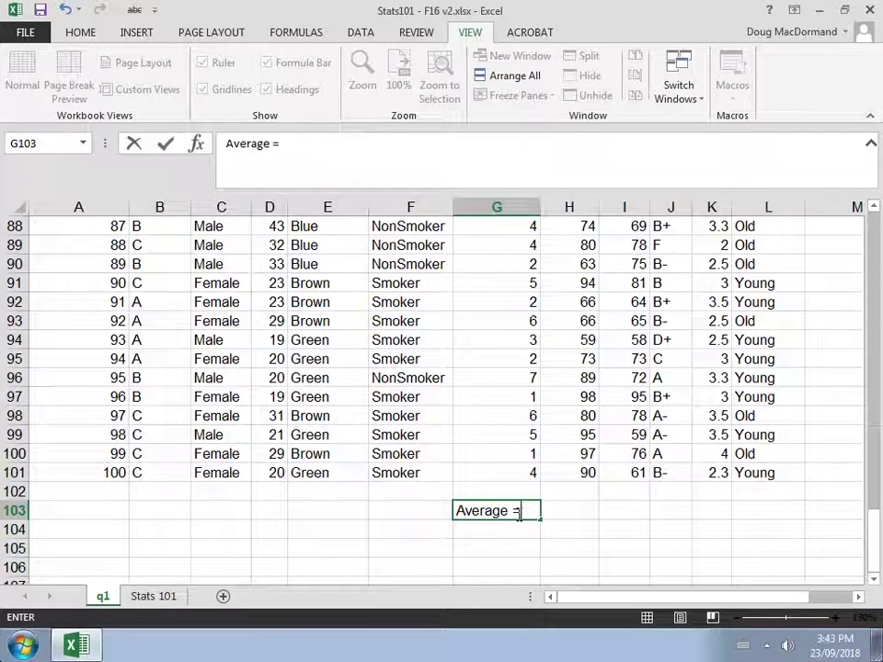
key("Tab")
- Calculate the average of the Math30 scores in H103 with the formula =average(H2:H101)
type("=")
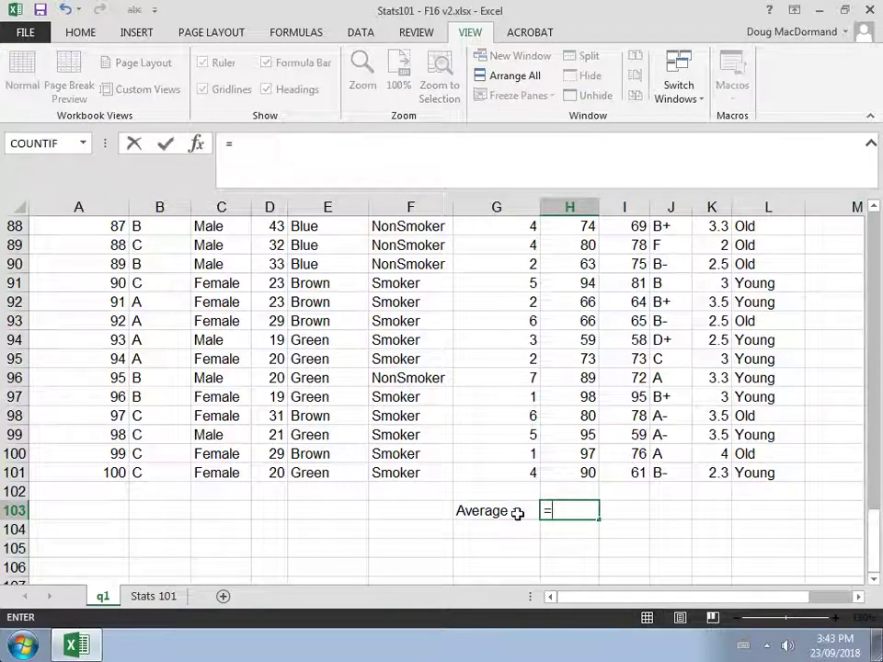
type("average")
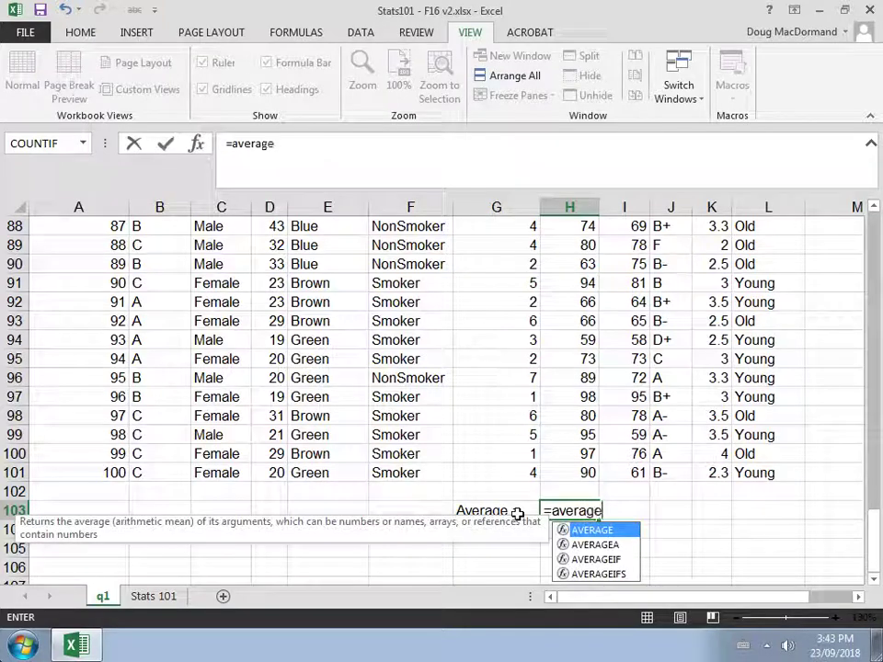
type("(")
key("Up")
key("Up")
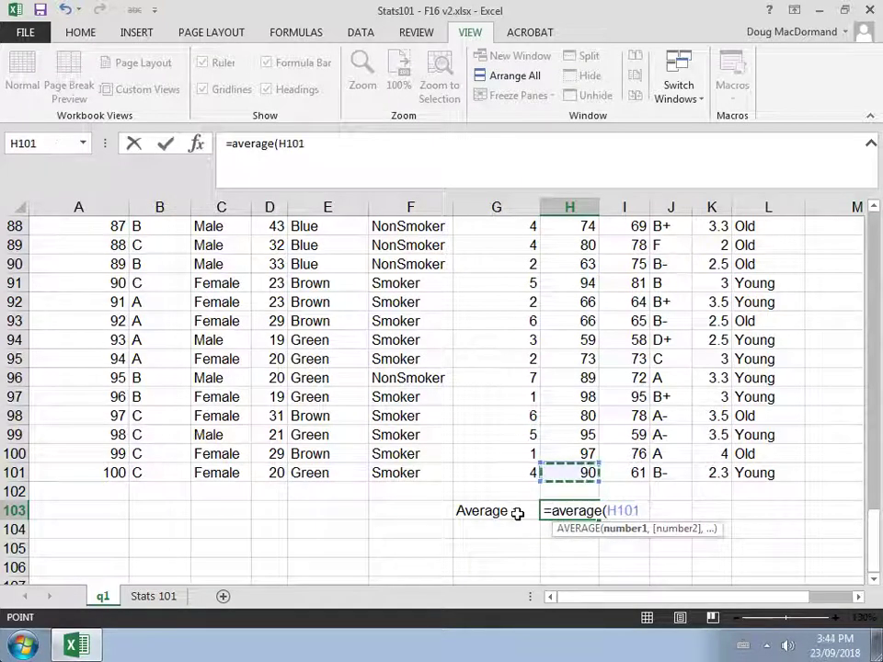
key("shift+Up")
key("shift+Up")
key("shift+Up")
key("shift+Up")
key("shift+Up")
key("shift+Up")
key("shift+Up")
key("shift+Up")
key("shift+Up")
key("shift+Up")
key("shift+Up")
key("shift+Up")
key("shift+Up")
key("shift+Up")
key("shift+Up")
key("shift+Up")
key("shift+Up")
key("shift+Up")
key("shift+Up")
key("shift+Up")
key("shift+Up")
key("shift+Up")
key("shift+Up")
key("shift+Up")
key("shift+Up")
key("shift+Up")
key("shift+Up")
key("shift+Up")
key("shift+Up")
key("shift+Up")
key("shift+Up")
key("shift+Up")
key("shift+Up")
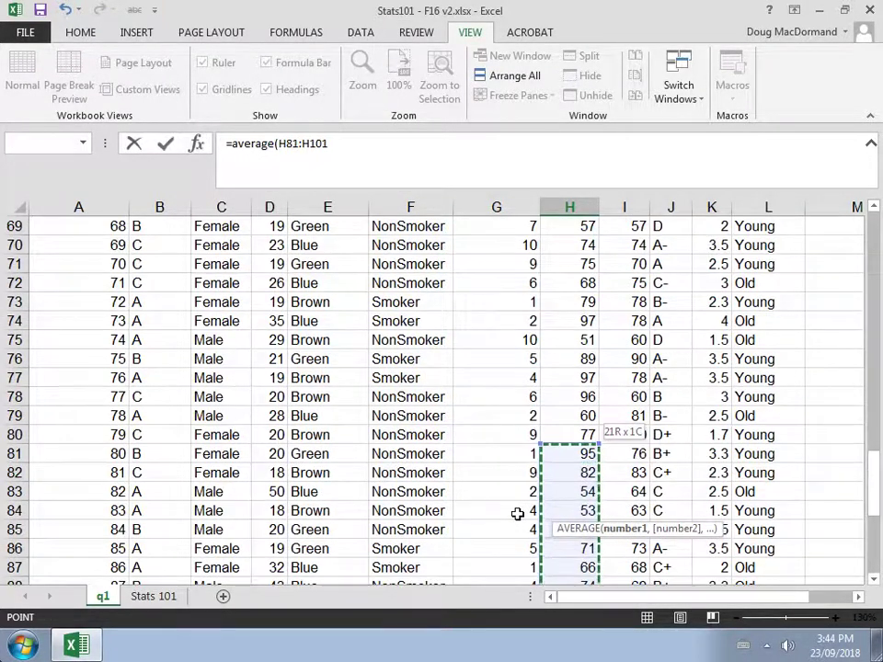
key("shift+Up")
key("shift+Up")
key("shift+Up")
key("shift+Up")
key("shift+Up")
key("shift+Up")
key("shift+Up")
key("shift+Up")
key("shift+Up")
key("shift+Up")
key("shift+Up")
key("shift+Up")
key("shift+Up")
key("shift+Up")
key("shift+Up")
key("shift+Up")
key("shift+Up")
key("shift+Up")
key("shift+Up")
key("shift+Up")
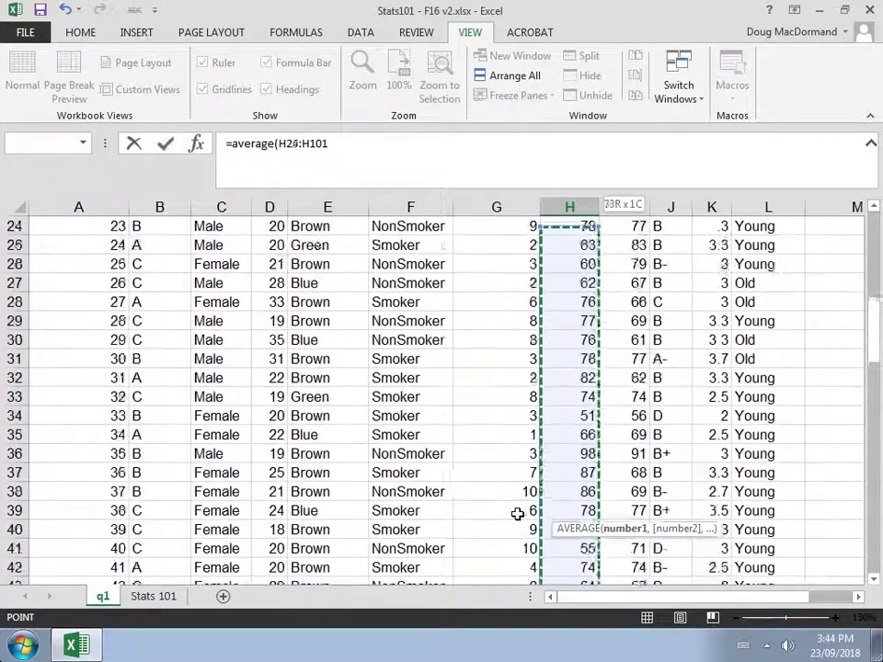
key("shift+Up")
key("shift+Up")
key("shift+Up")
key("shift+Up")
key("shift+Up")
key("shift+Up")
key("shift+Up")
key("shift+Up")
key("shift+Up")
key("shift+Down")
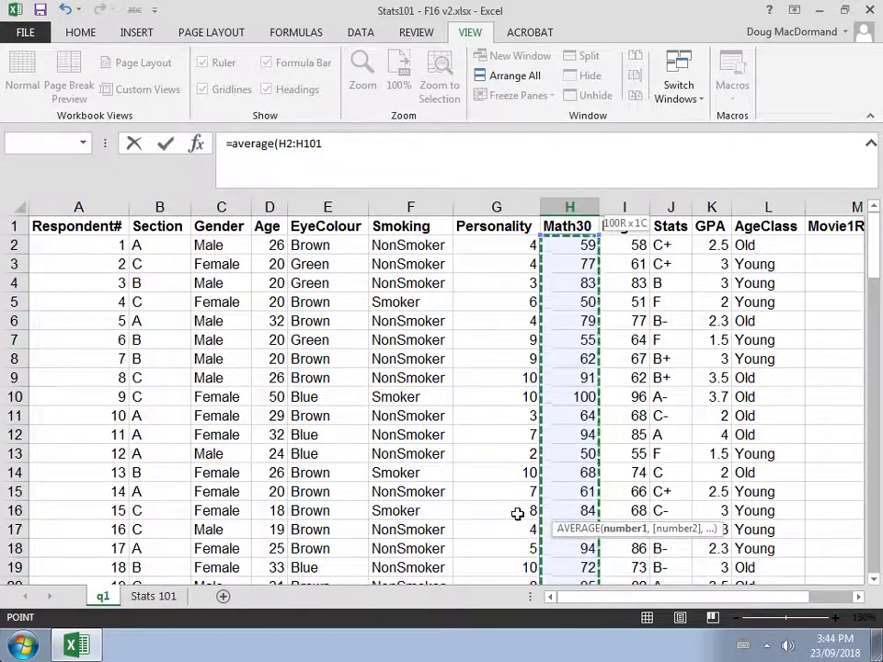
key("Return")
key("Return")
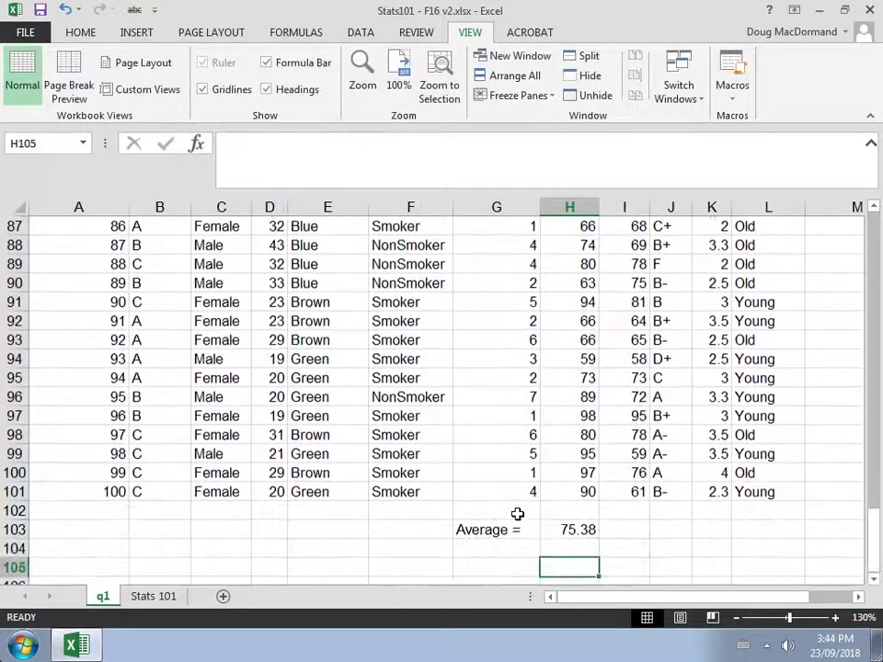
- Enter the label Output in P2, leaving column O blank between it and the Movie2Rating data
left_click(9, 510)
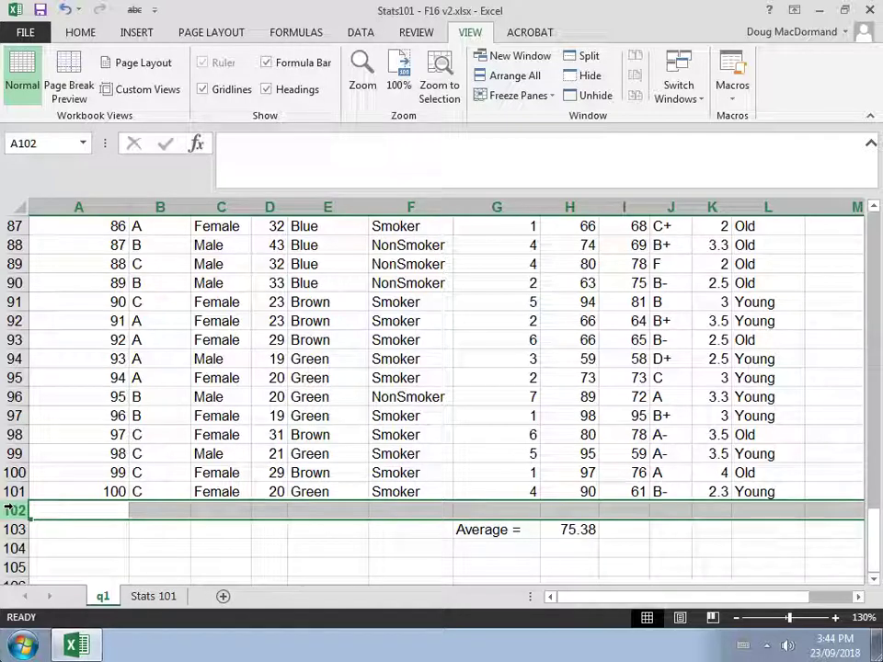
left_click(776, 551)
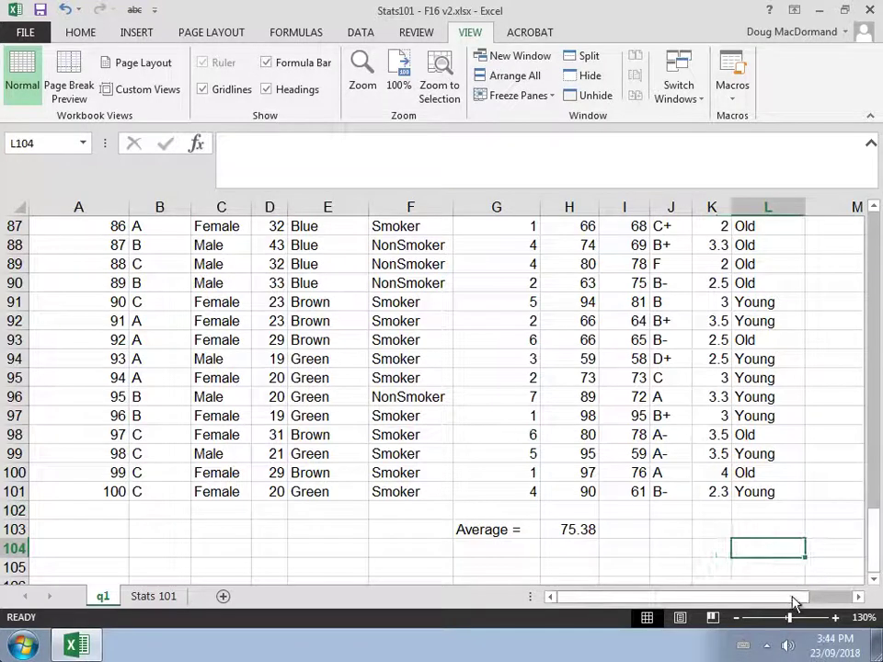
left_click_drag(795, 599, 882, 600)
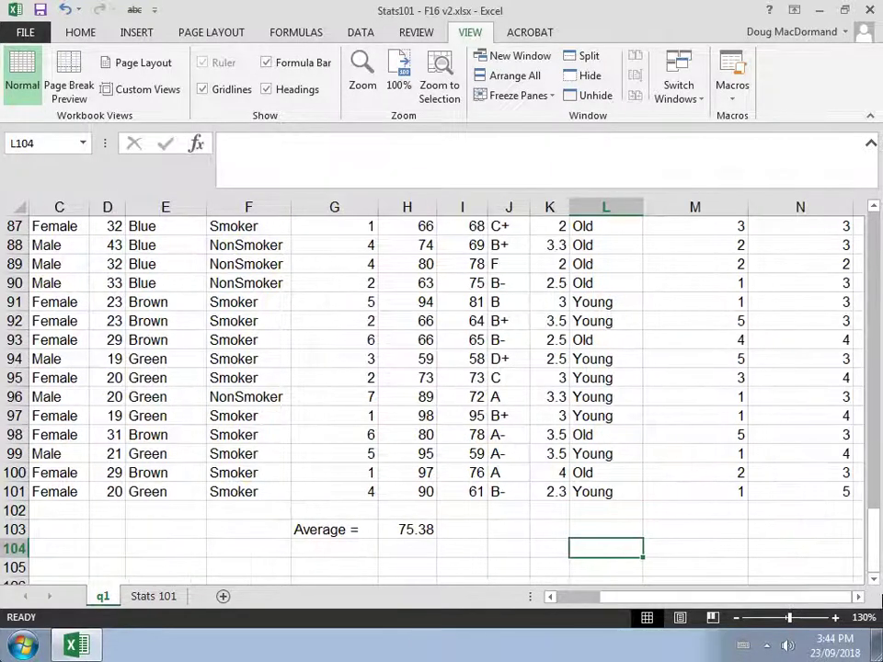
left_click(858, 596)
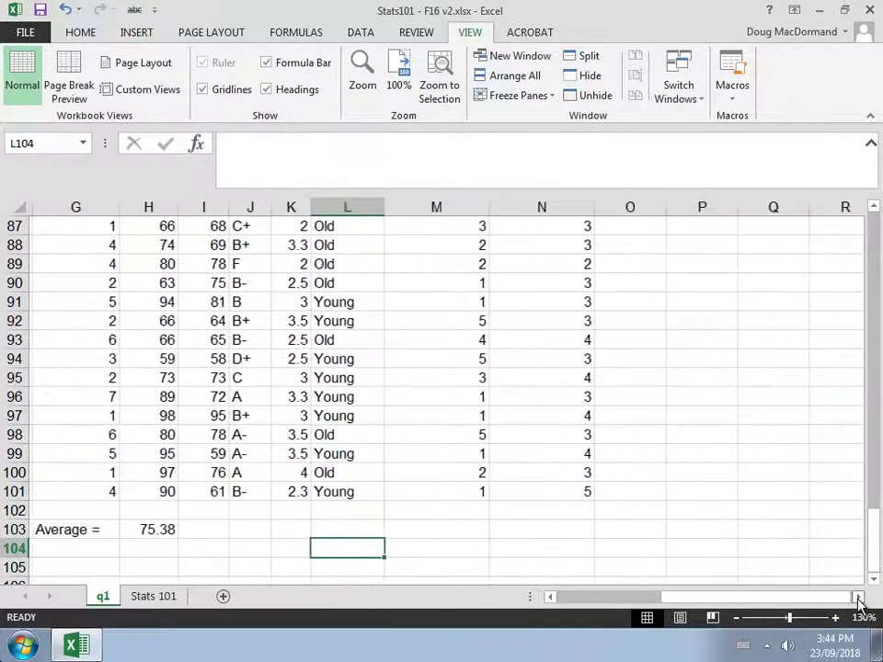
left_click_drag(873, 558, 874, 241)
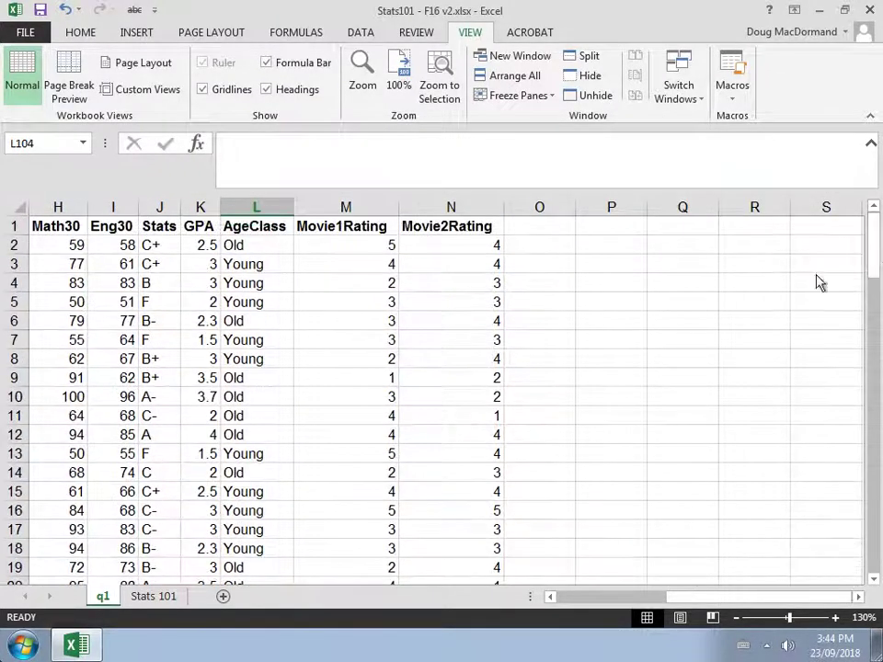
left_click(549, 204)
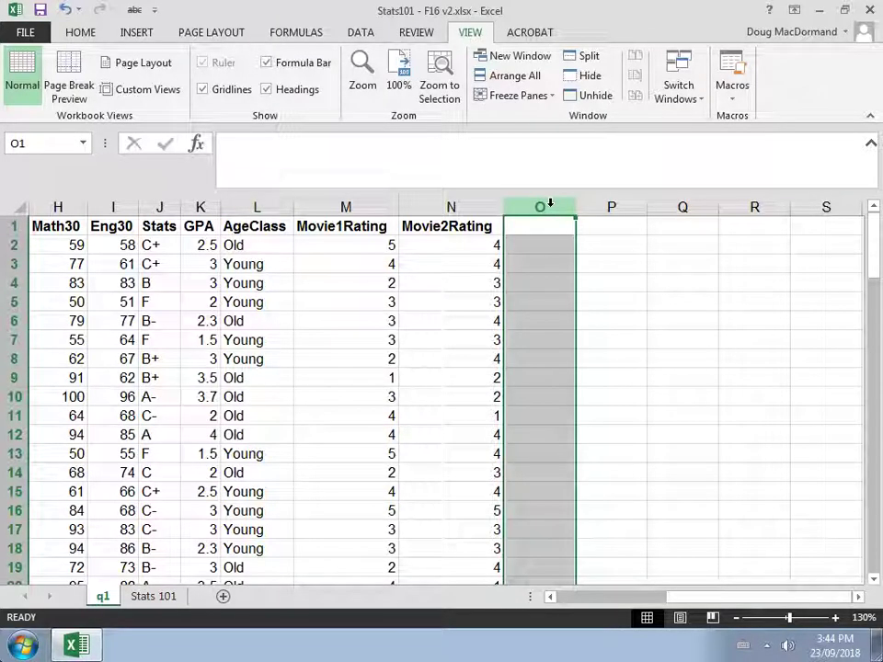
left_click(607, 245)
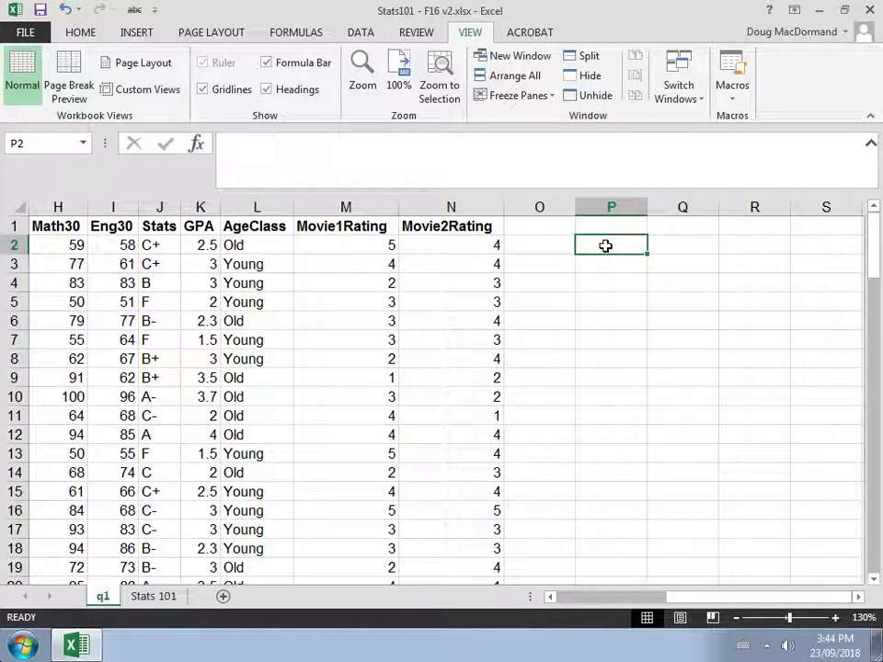
type("OUt")
key("BackSpace")
key("BackSpace")
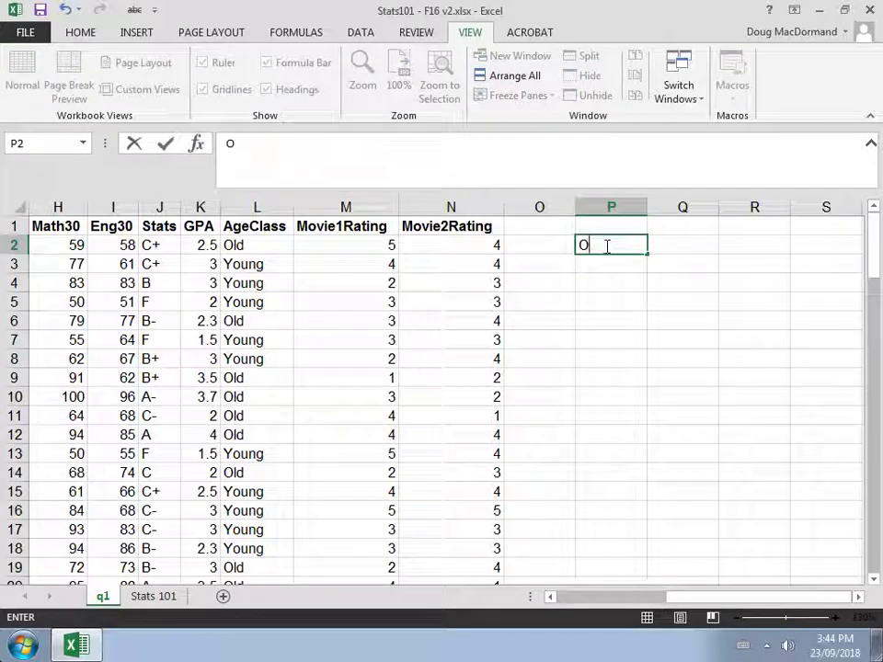
type("utput")
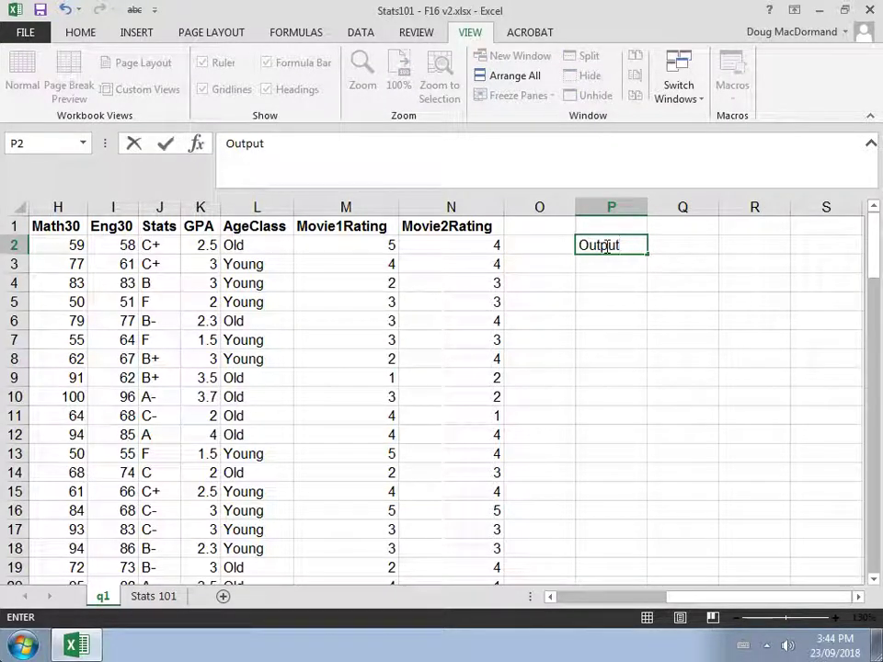
key("Return")
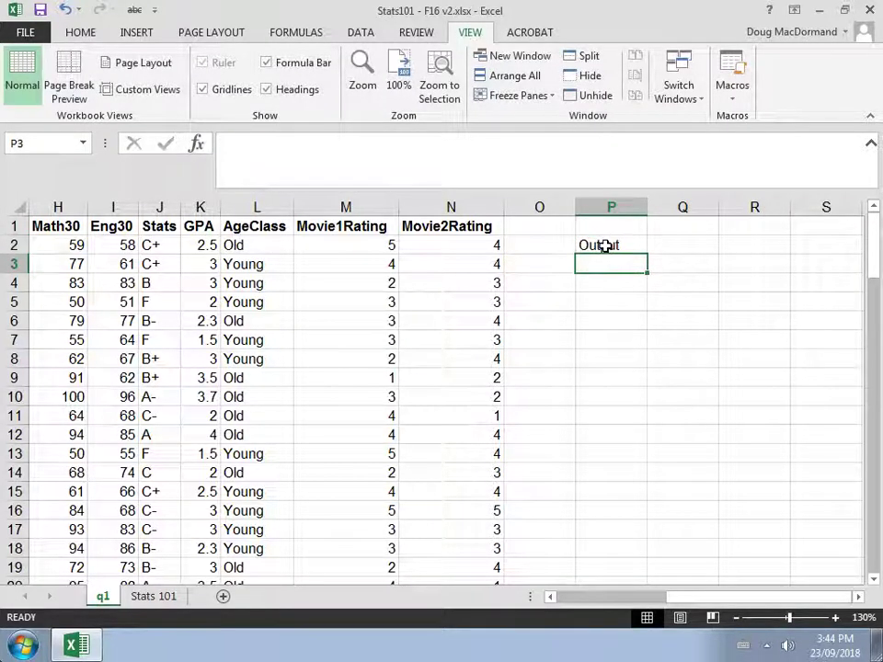
- Examine the blank column O and the q1 heading row from Movie2Rating back to Respondent#
left_click(538, 206)
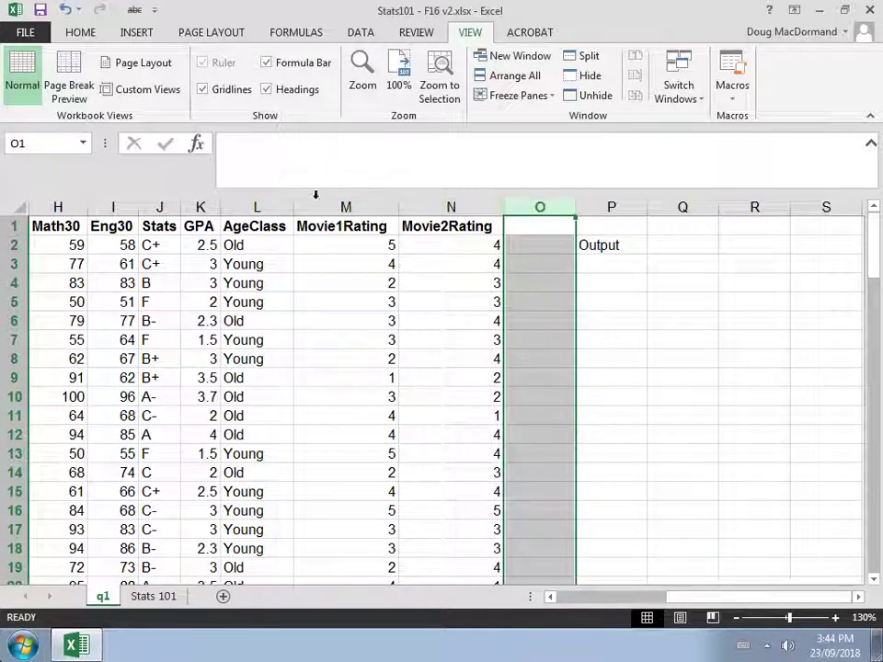
left_click(443, 227)
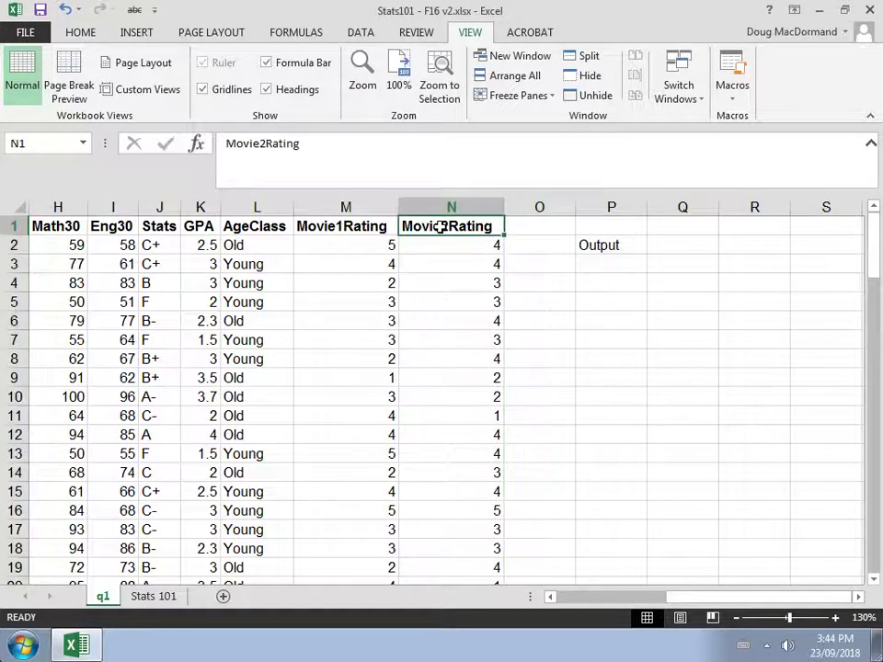
key("Left")
key("Left")
key("Left")
key("Left")
key("Left")
key("Left")
key("Left")
key("Left")
key("Left")
key("Left")
key("Left")
key("Left")
key("Left")
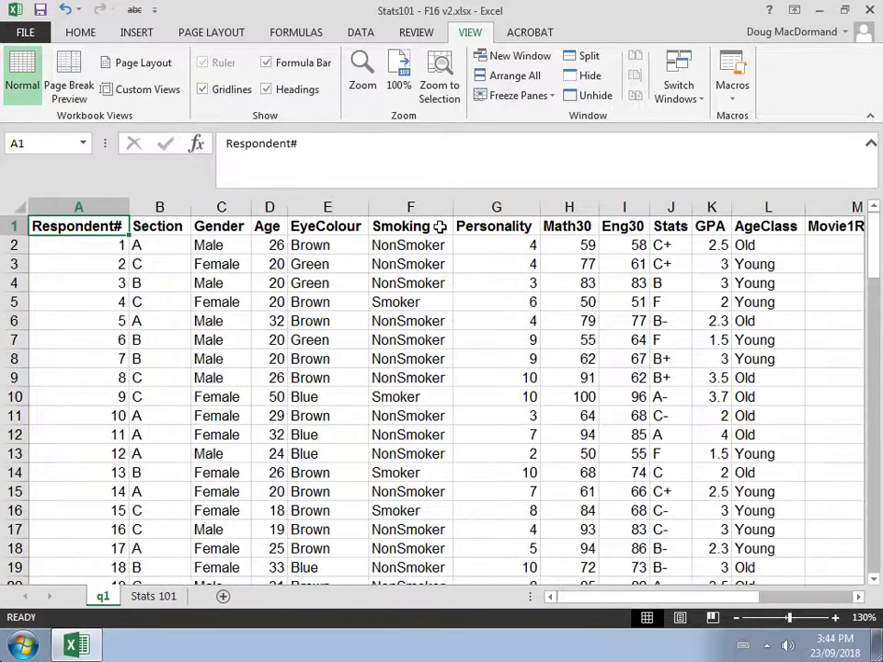
key("Right")
key("Right")
key("Right")
key("Right")
key("Right")
key("Right")
key("Right")
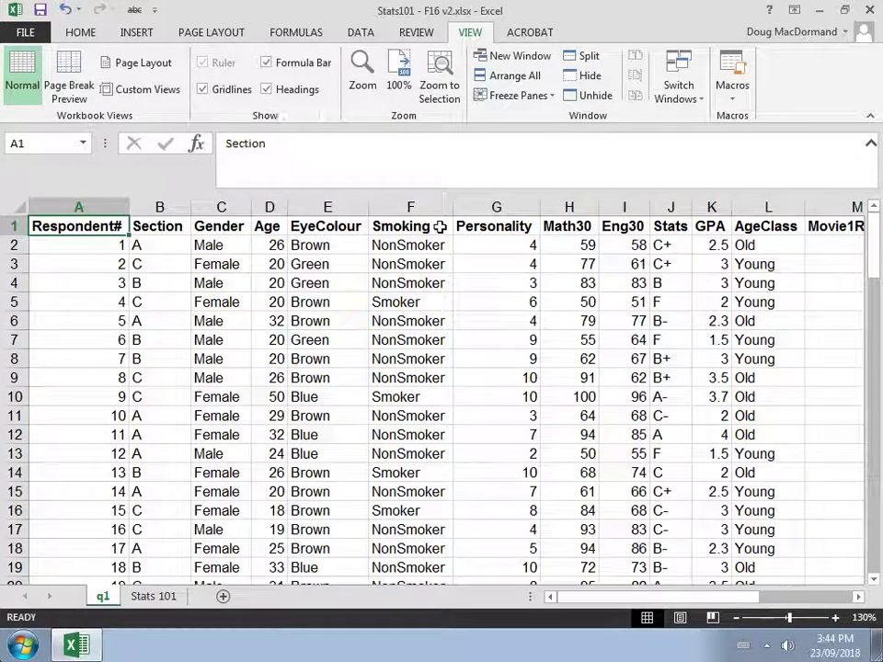
key("Left")
key("Left")
key("Left")
key("Left")
key("Left")
key("Left")
key("Left")
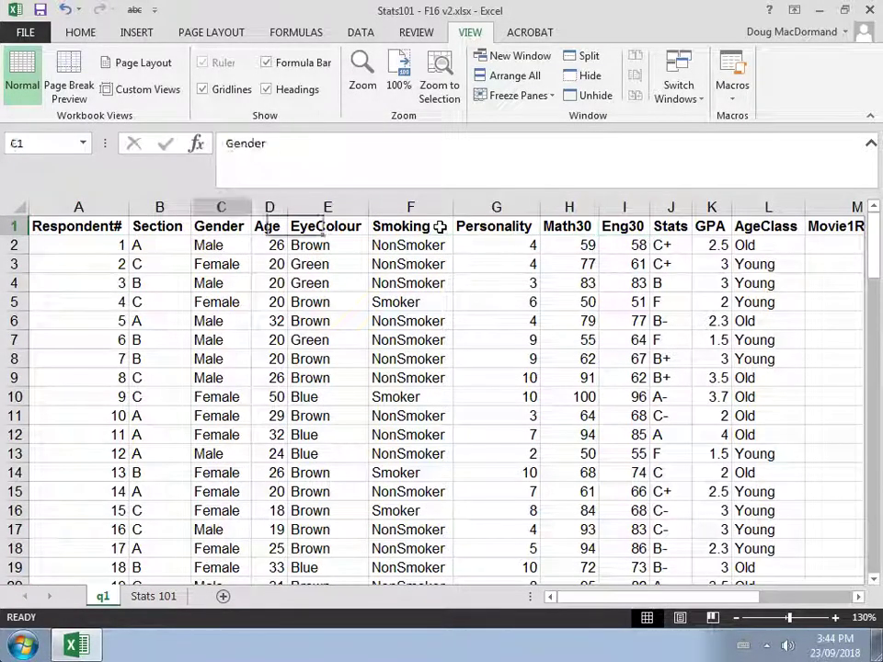
- Examine the respondent records by moving down the Respondent# column from the heading row
key("Down")
key("Down")
key("Down")
key("Down")
key("Down")
key("Down")
key("Down")
key("Down")
key("Down")
key("Down")
key("Down")
key("Down")
key("Down")
key("Down")
key("Down")
key("Down")
key("Down")
key("Down")
key("Down")
key("Down")
key("Down")
key("Down")
key("Down")
key("Down")
key("Down")
key("Down")
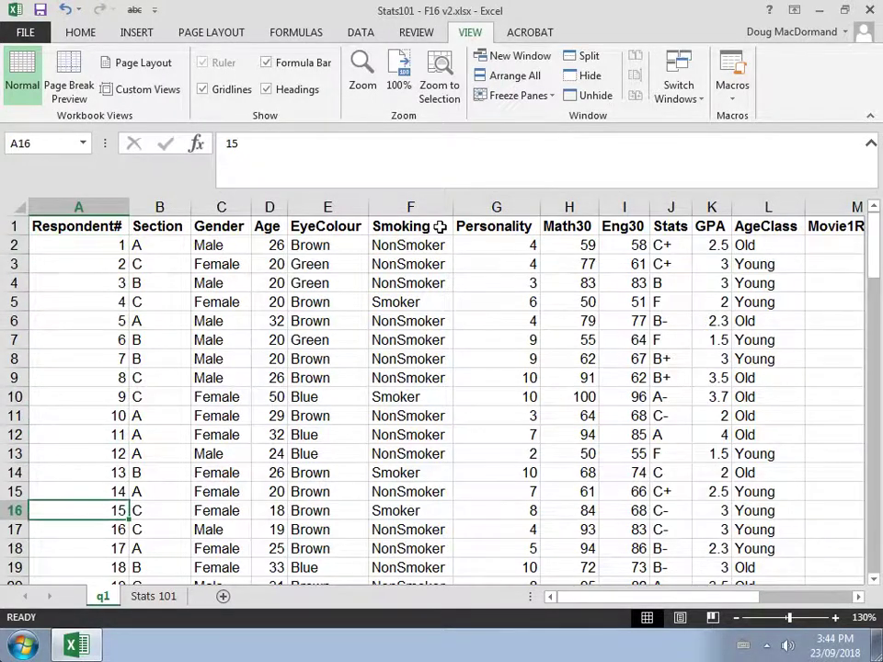
- Examine the remaining respondent records down the Respondent# column to the blank cells below the last record
key("Down")
key("Down")
key("Down")
key("Down")
key("Down")
key("Down")
key("Down")
key("Down")
key("Down")
key("Down")
key("Down")
key("Down")
key("Down")
key("Down")
key("Down")
key("Down")
key("Down")
key("Down")
key("Down")
key("Down")
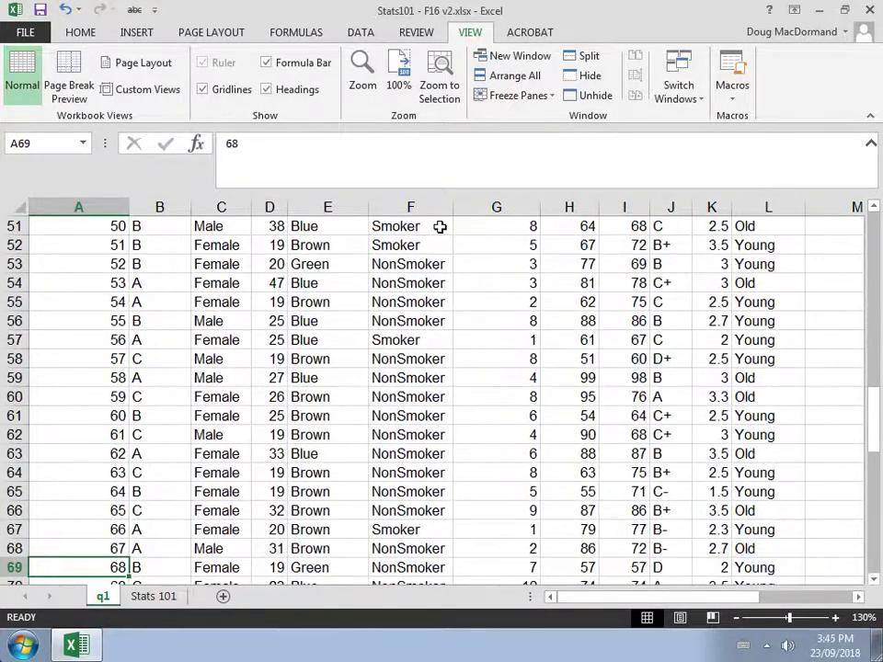
key("Down")
key("Down")
key("Down")
key("Down")
key("Down")
key("Down")
key("Down")
key("Down")
key("Down")
key("Down")
key("Down")
key("Down")
key("Down")
key("Down")
key("Down")
key("Down")
key("Down")
key("Down")
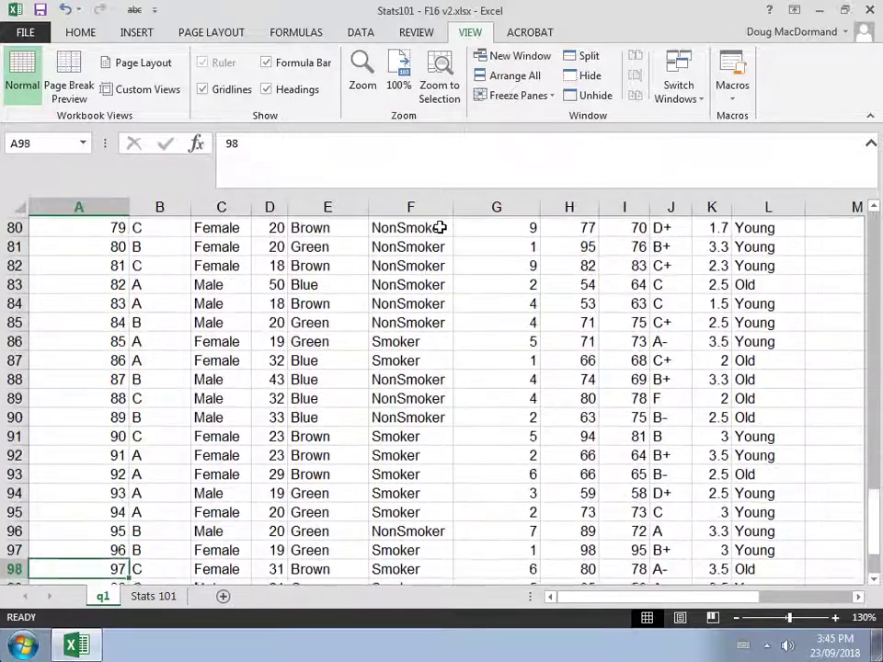
key("Up")
key("Up")
key("Up")
key("Up")
key("Up")
key("Up")
key("Up")
key("Up")
key("Up")
key("Up")
key("Up")
key("Up")
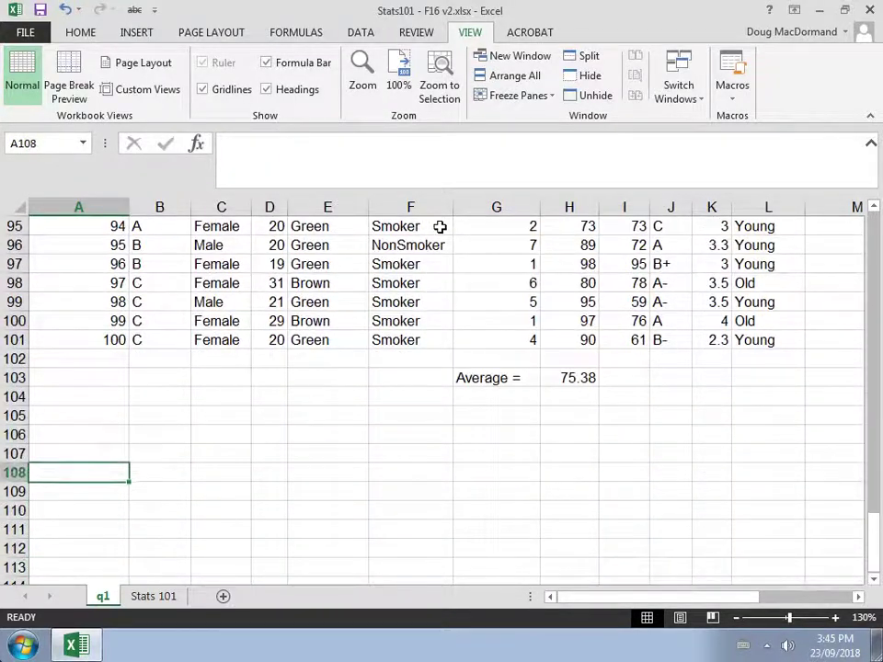
- Examine the blank row 102 between the survey records and the average, moving across to column S
key("Right")
key("Down")
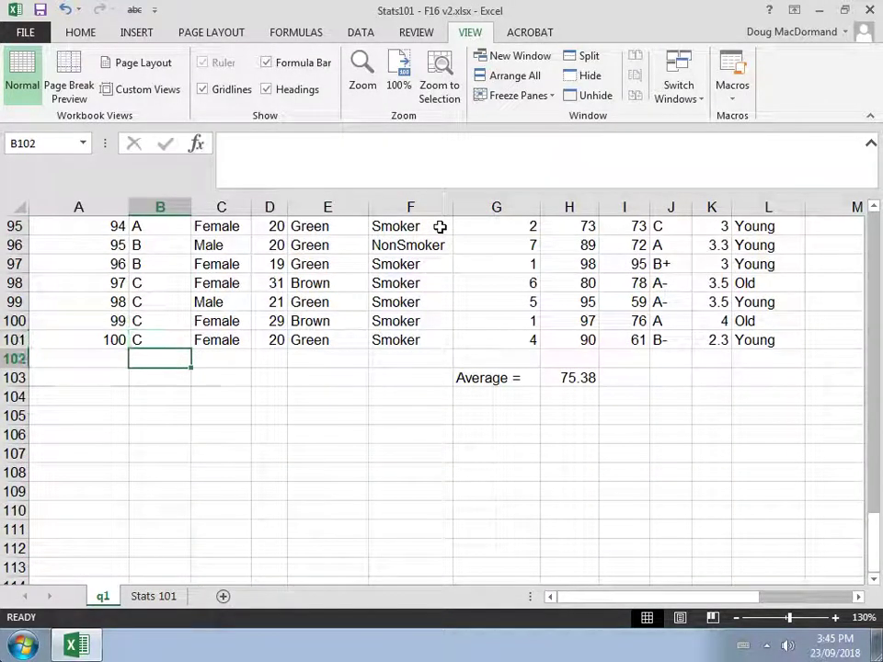
key("Right")
key("Right")
key("Right")
key("Right")
key("Right")
key("Right")
key("Right")
key("Right")
key("Right")
key("Right")
key("Right")
key("Right")
key("Right")
key("Right")
key("Right")
key("Right")
key("Right")
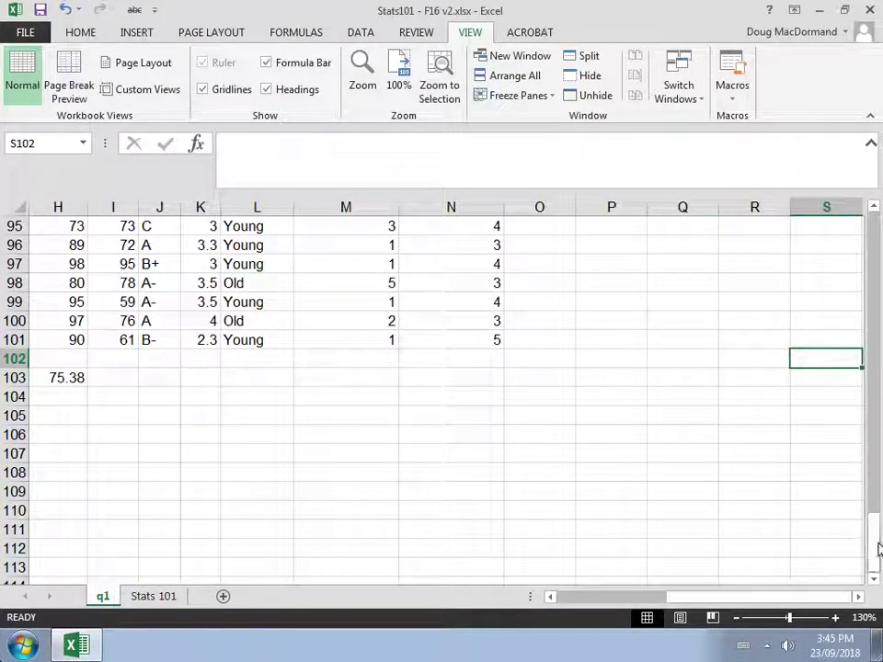
- Go back to the Respondent# heading in A1, and jump from there to the last used cell P103 and back
left_click_drag(879, 548, 856, 167)
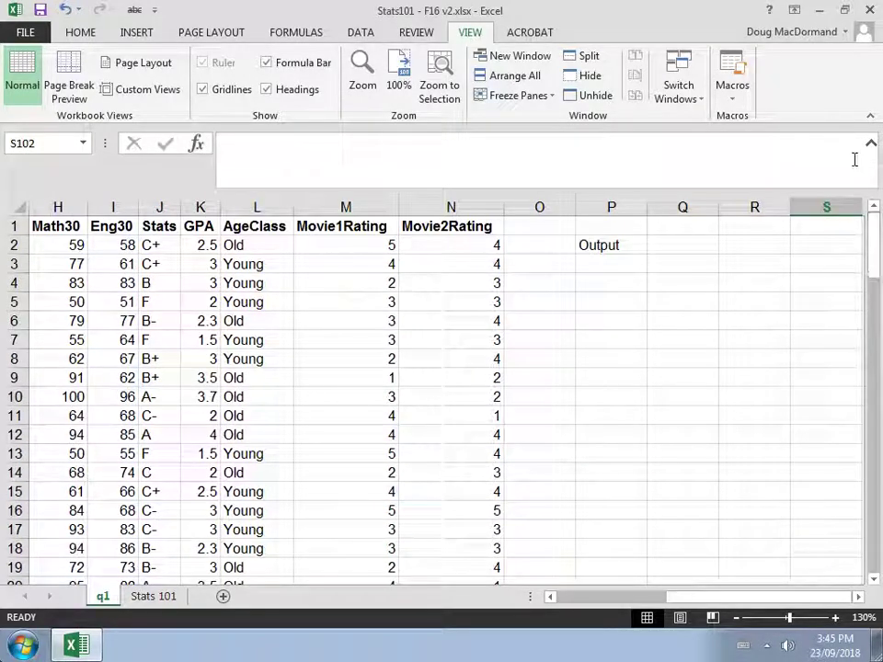
left_click(491, 246)
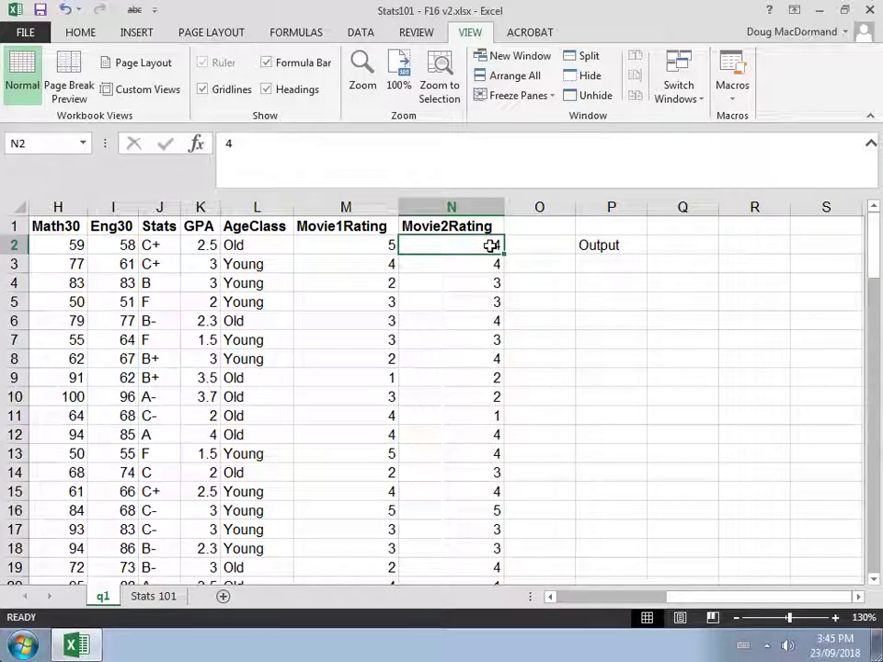
left_click(81, 230)
key("Left")
key("Left")
key("Left")
key("Left")
key("Left")
key("Left")
key("Left")
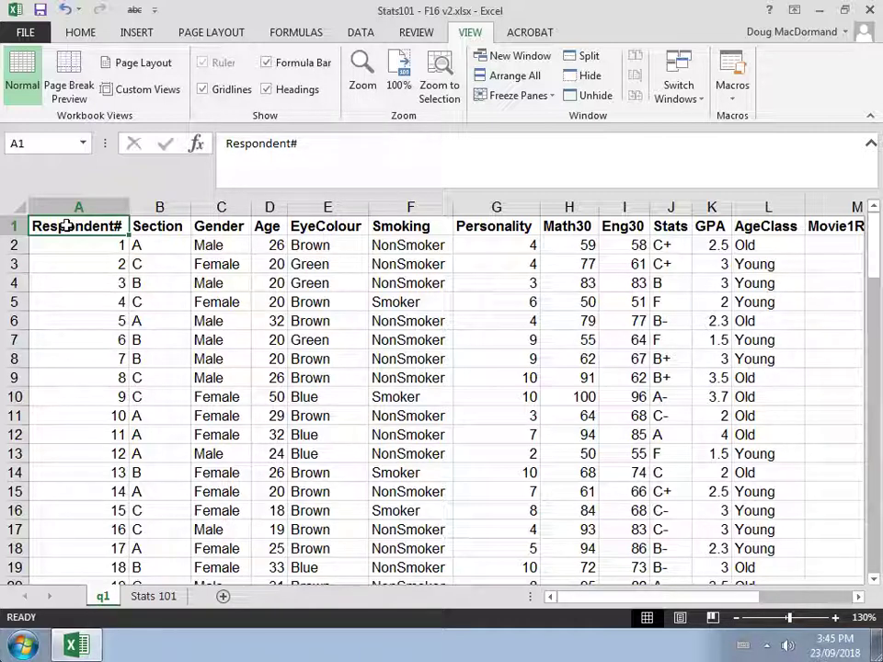
key("ctrl+End")
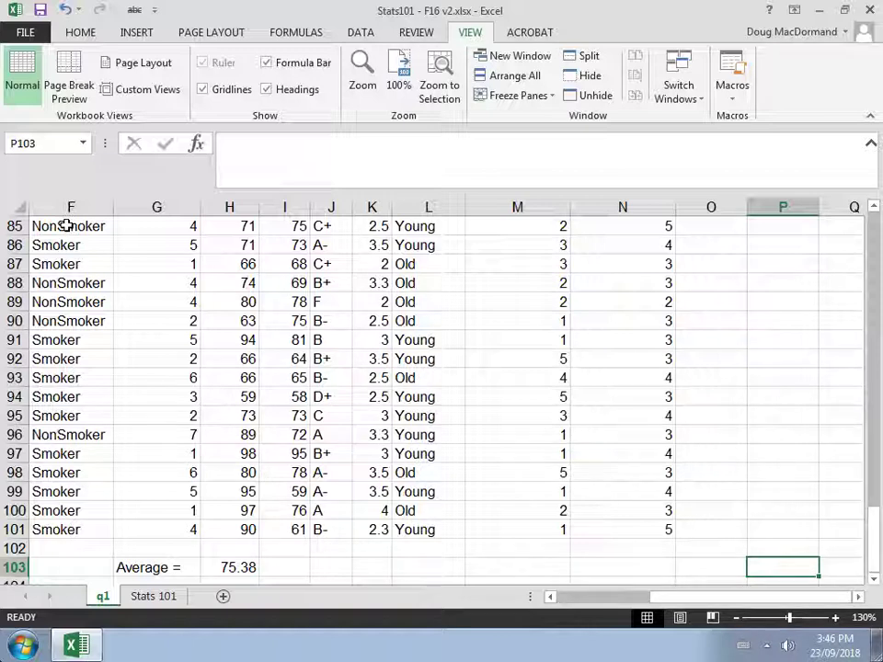
key("ctrl+Home")
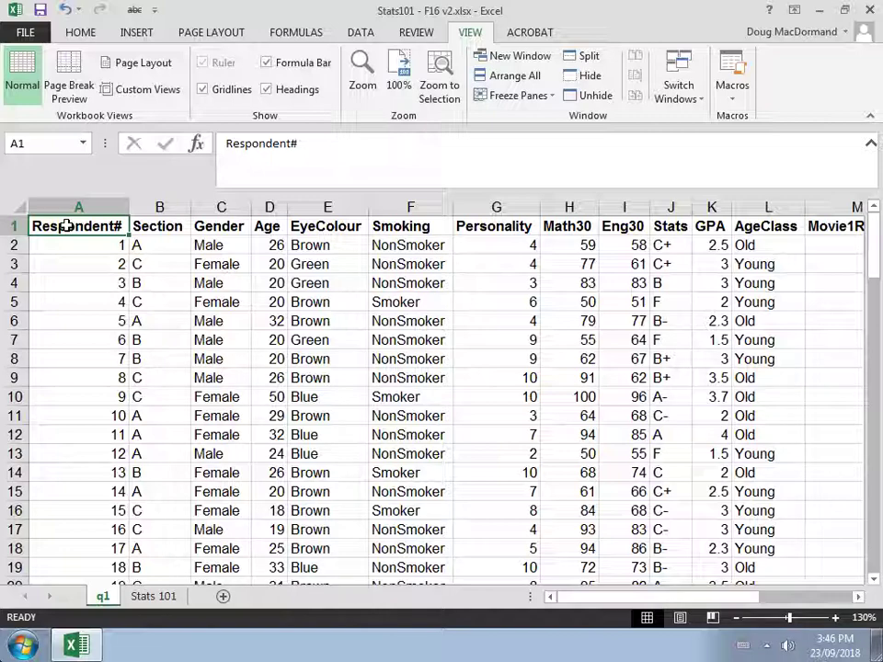
key("super+Right")
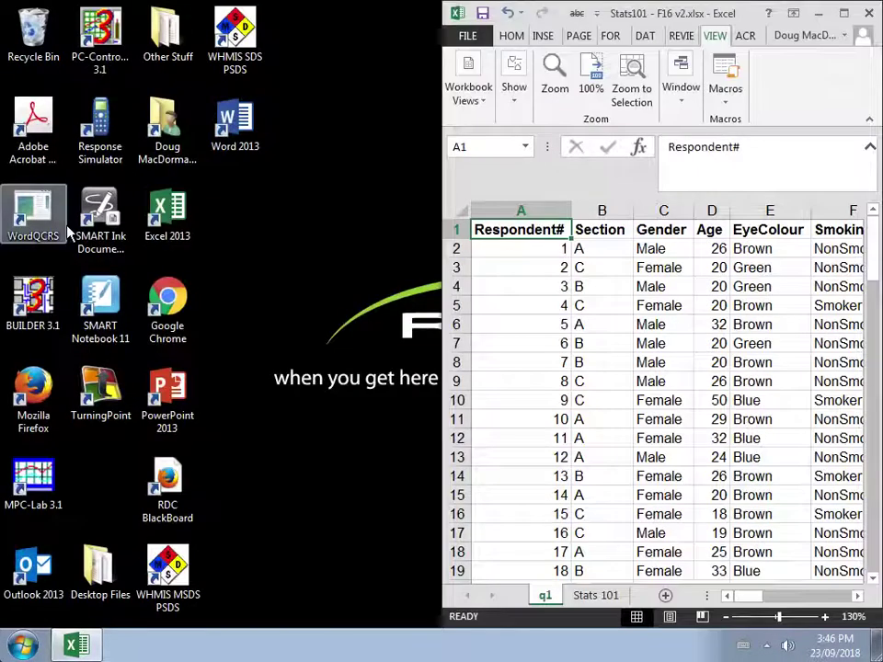
key("super+Left")
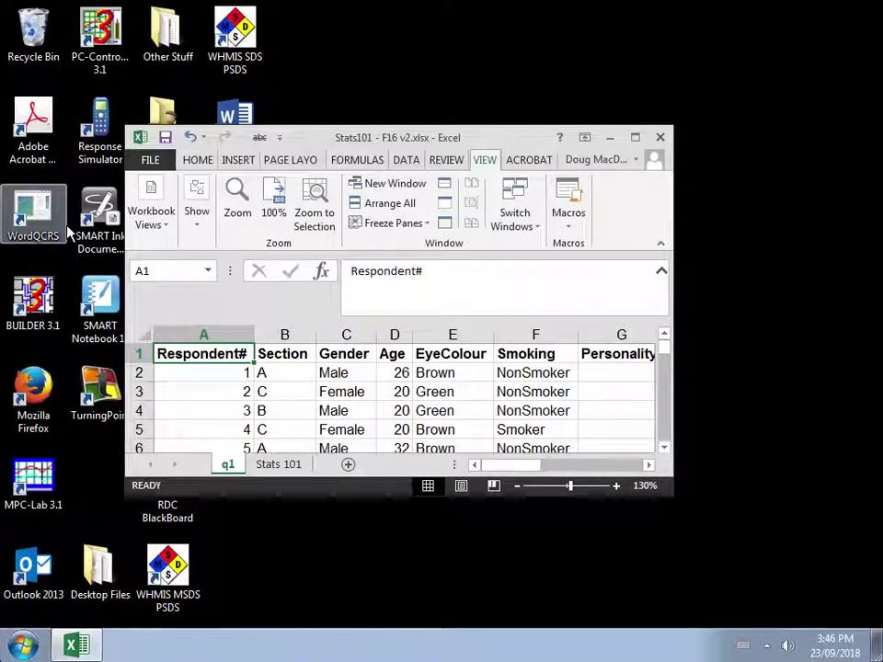
left_click(634, 138)
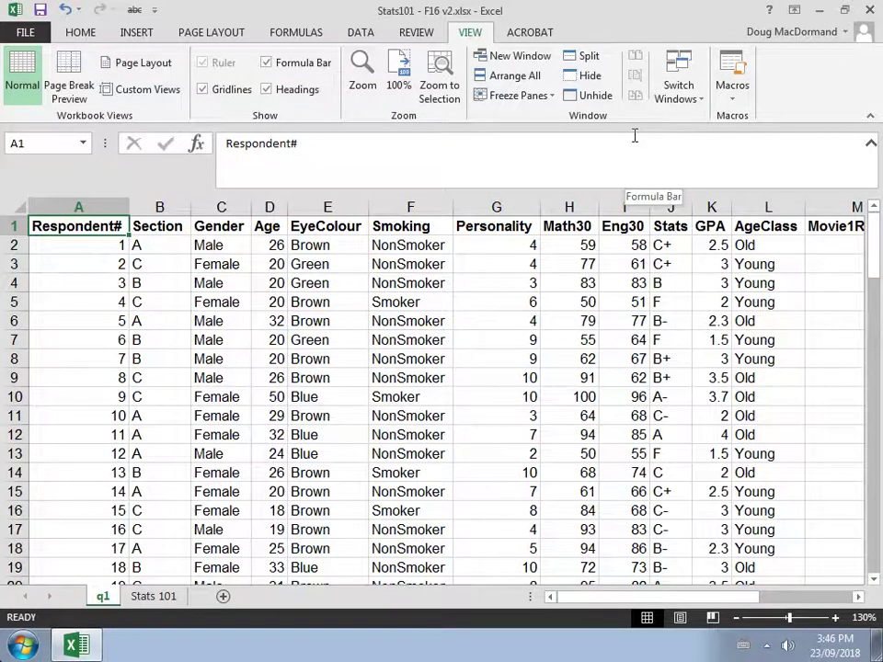
- Jump from A1 to the last heading Movie2Rating and back, and to the last Respondent# record in A101 and back
key("ctrl+Right")
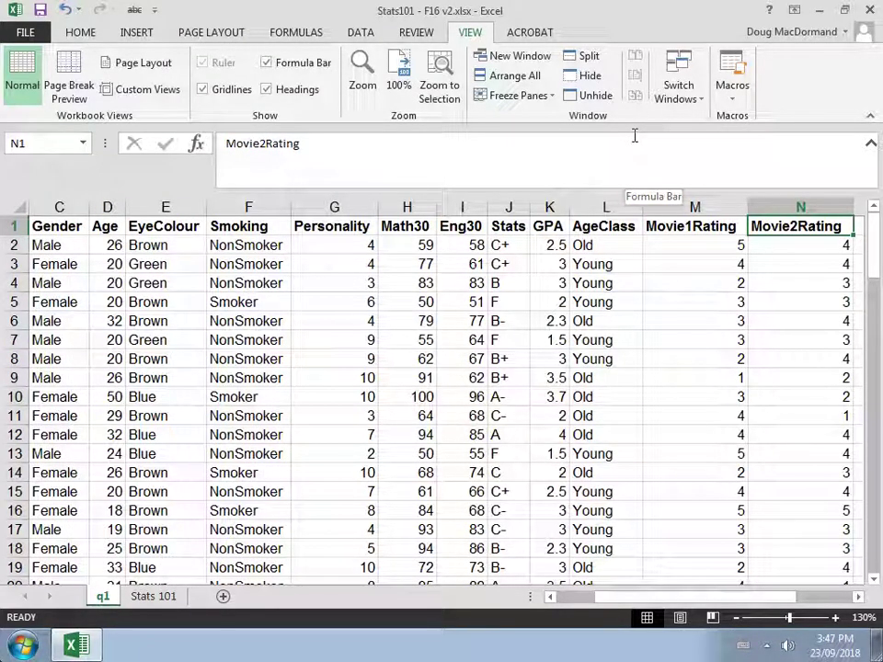
key("ctrl+Left")
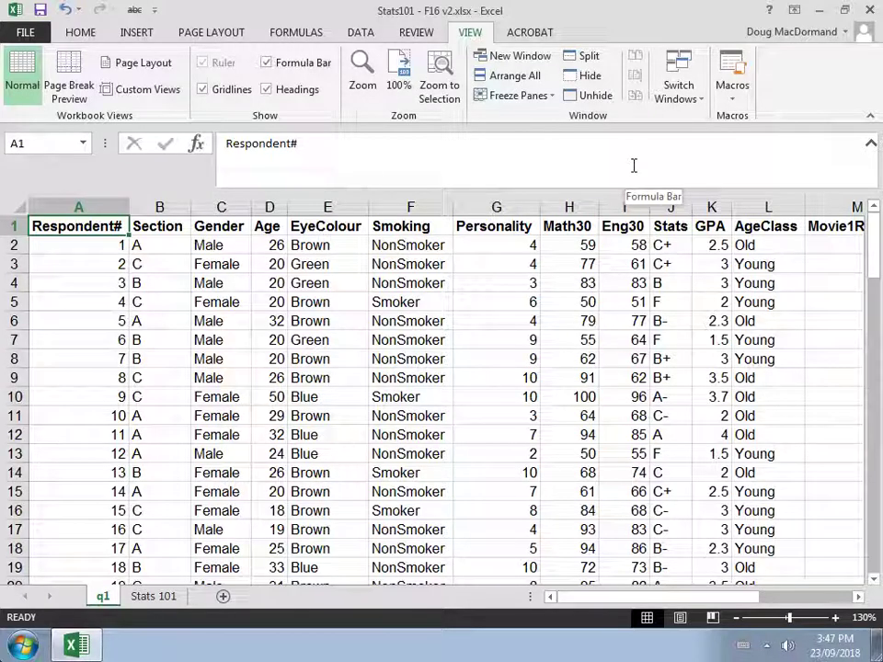
key("ctrl+Down")
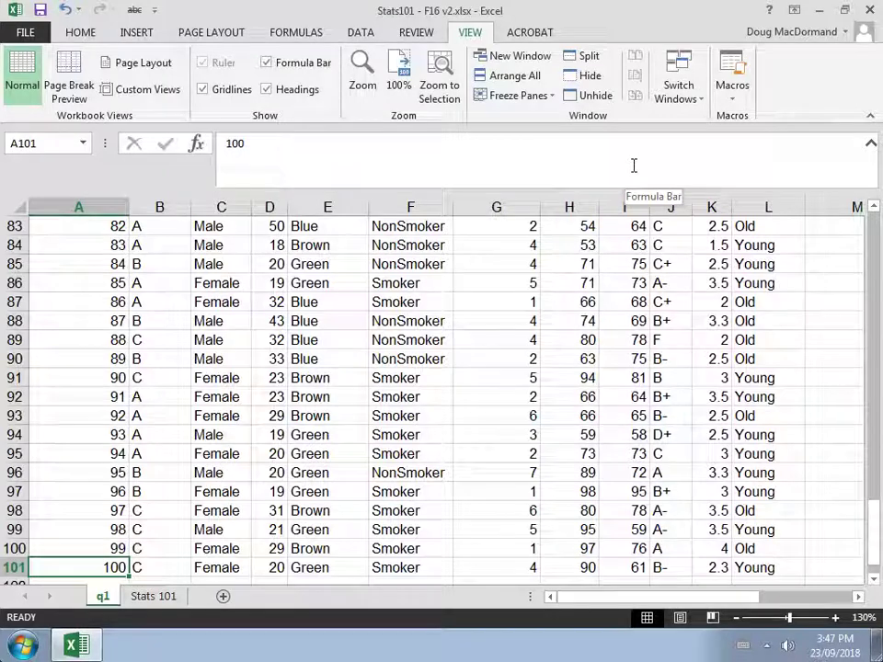
key("ctrl+Up")
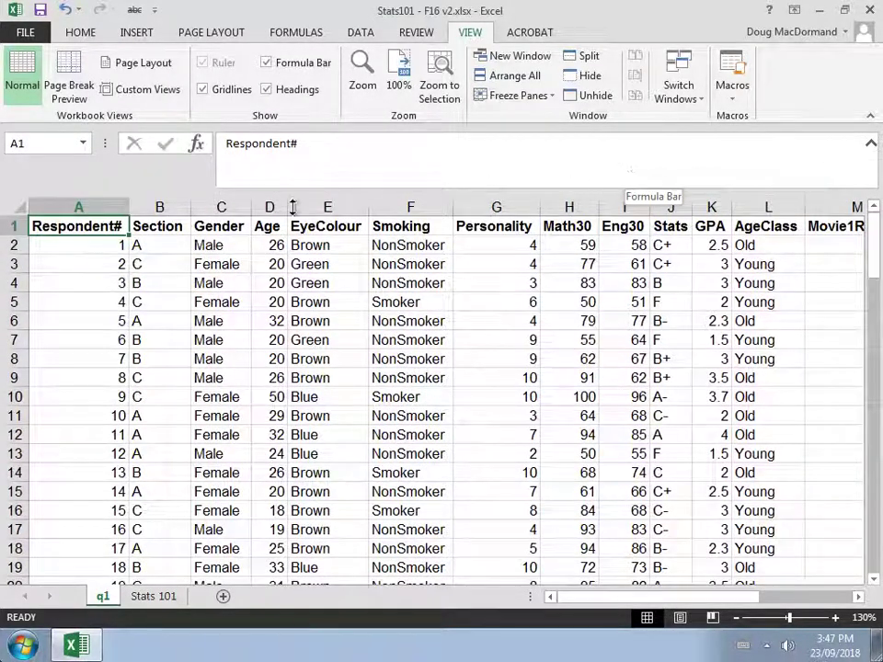
- Clear the respondent numbers in A7 and A11 to leave two blank cells in the Respondent# column
left_click(97, 342)
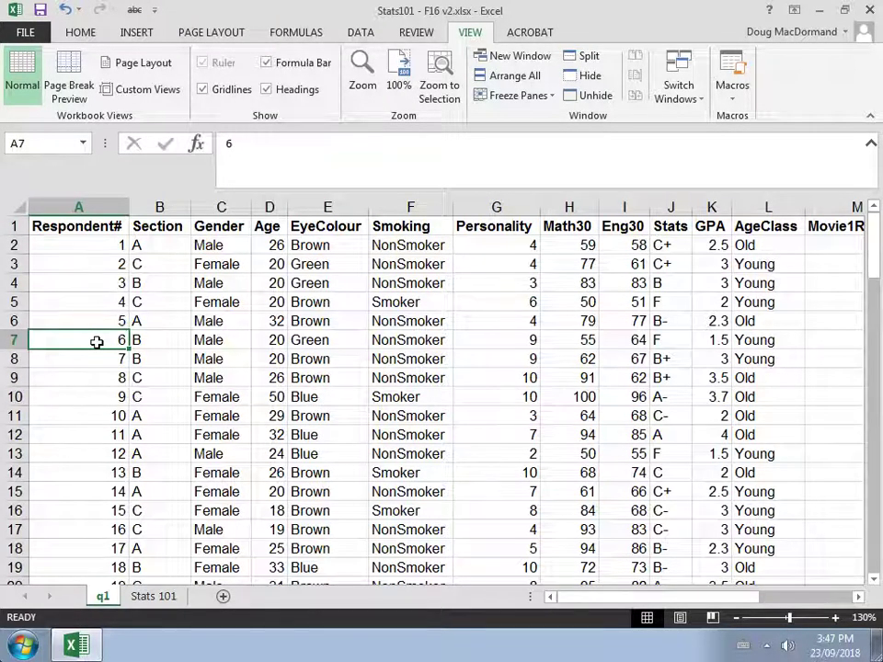
key("BackSpace")
key("Return")
key("Down")
key("Down")
key("Down")
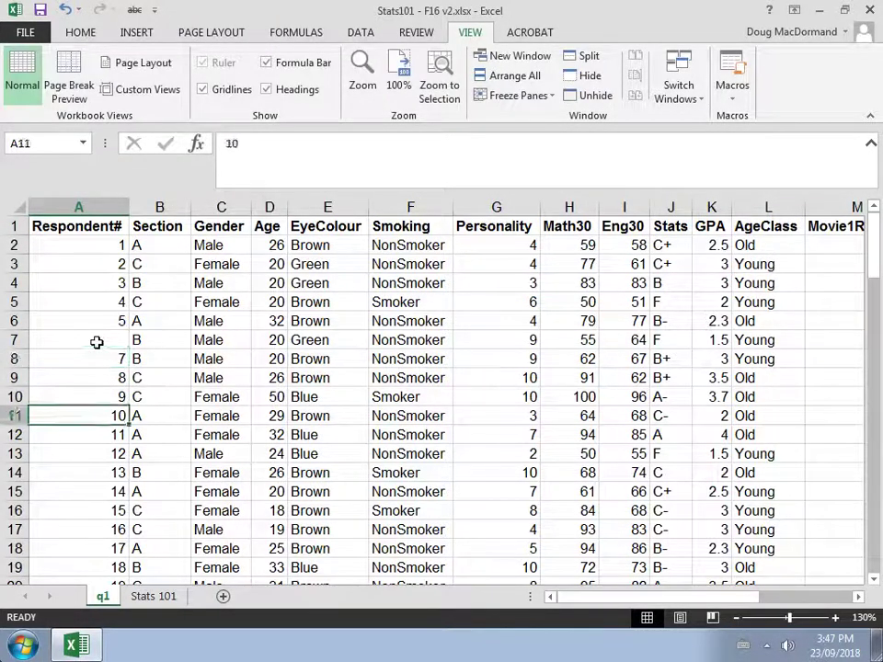
key("BackSpace")
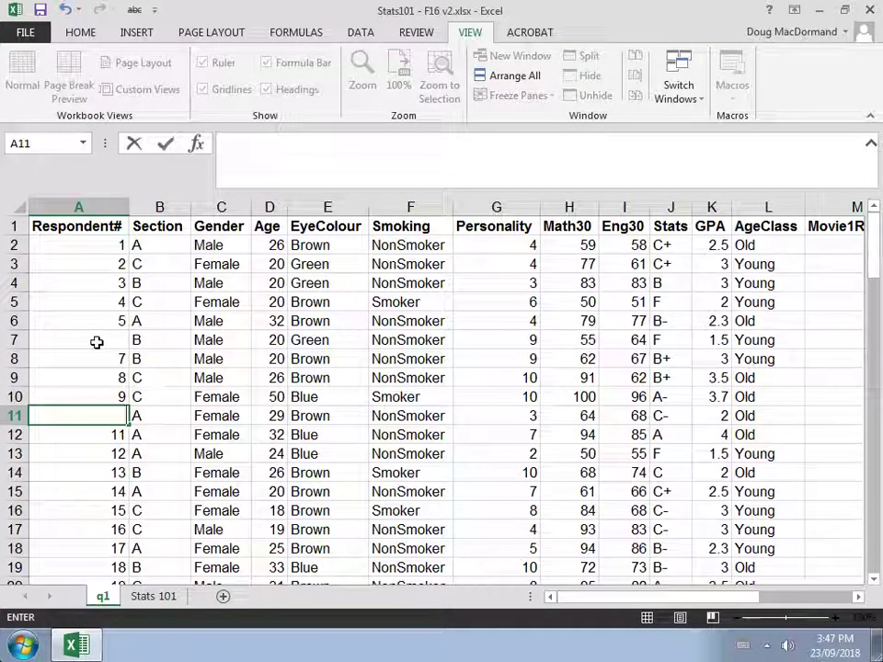
key("Return")
key("Up")
key("Up")
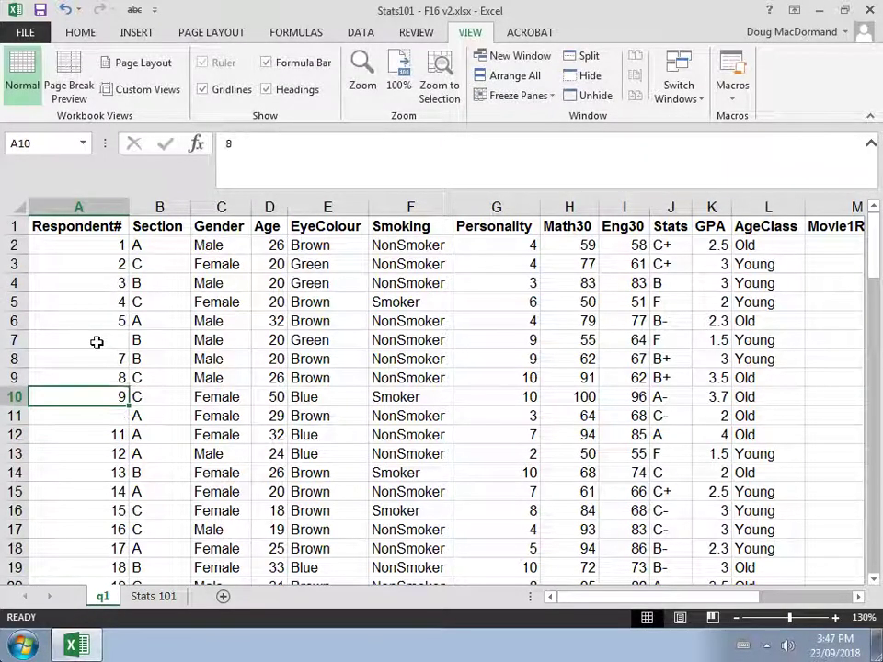
- From the Respondent# heading, jump down the column block by block across the blank cells to the last record in A101
key("Up")
key("Up")
key("Up")
key("Up")
key("Up")
key("Up")
key("Up")
key("Up")
key("Up")
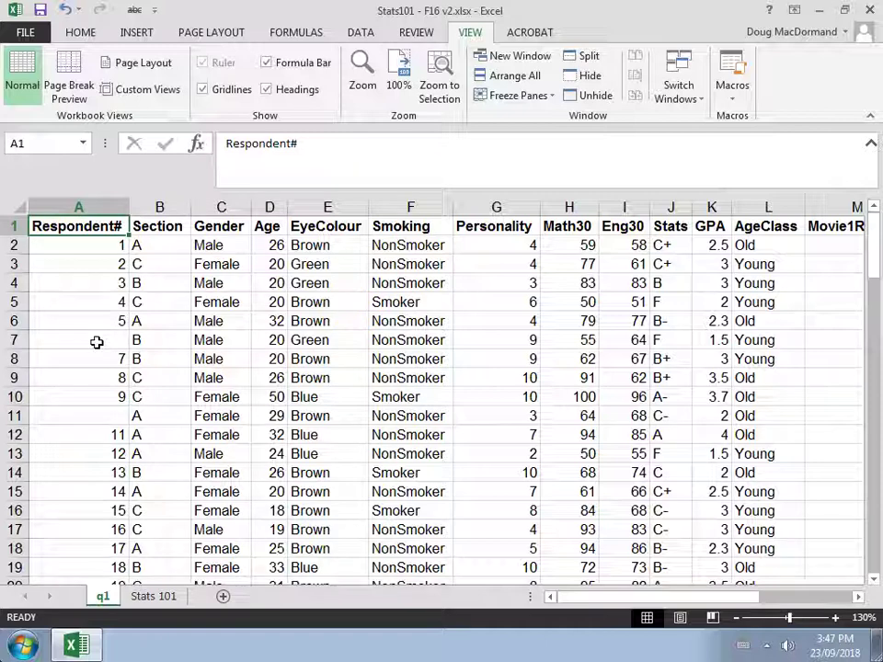
key("ctrl+Down")
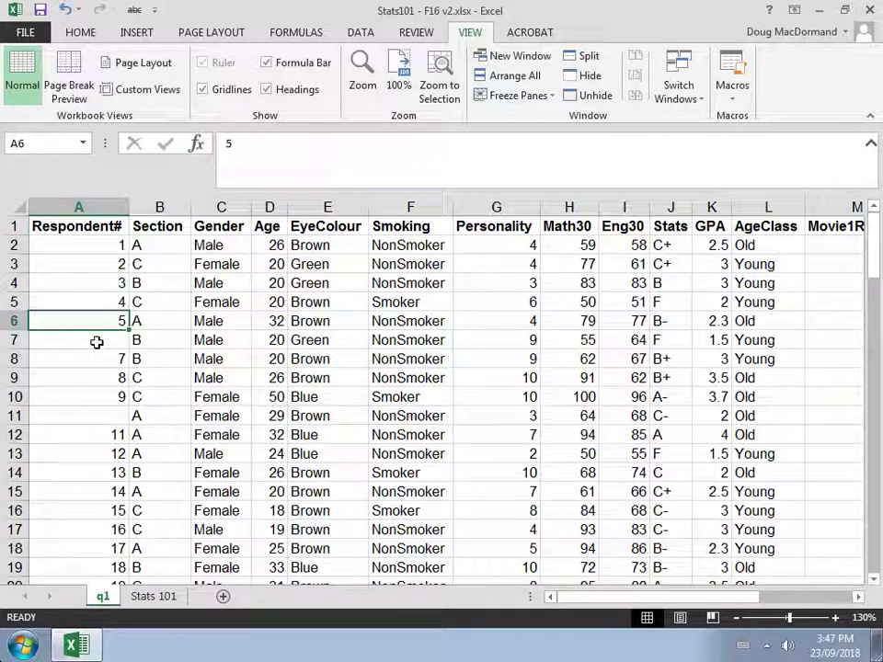
key("ctrl+Down")
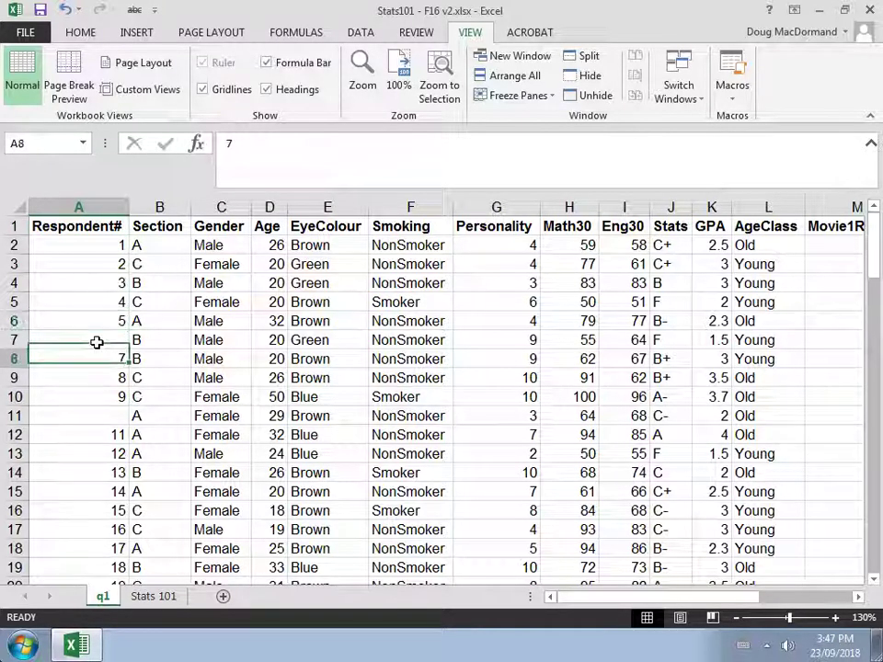
key("ctrl+Down")
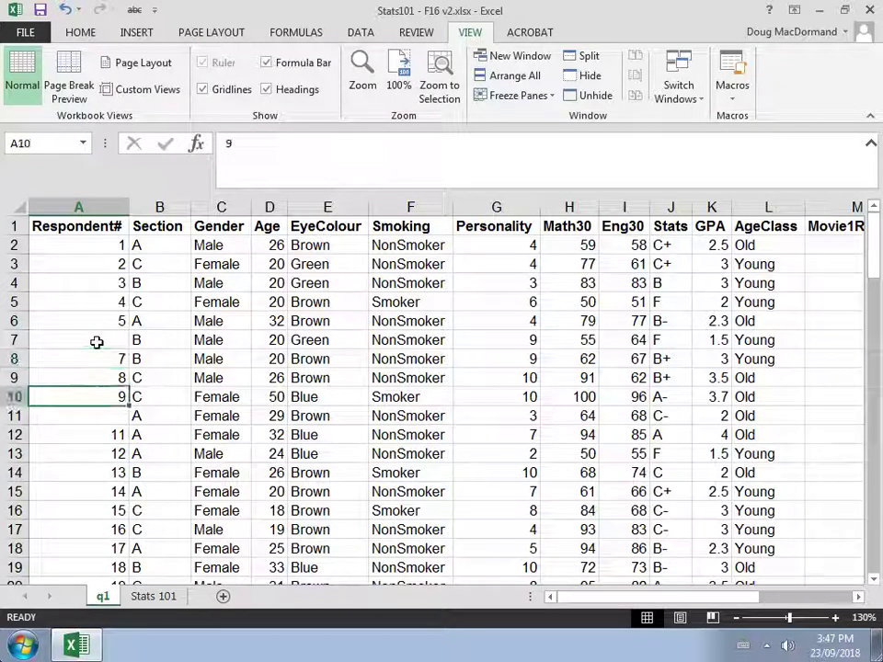
key("ctrl+Down")
key("ctrl+Down")
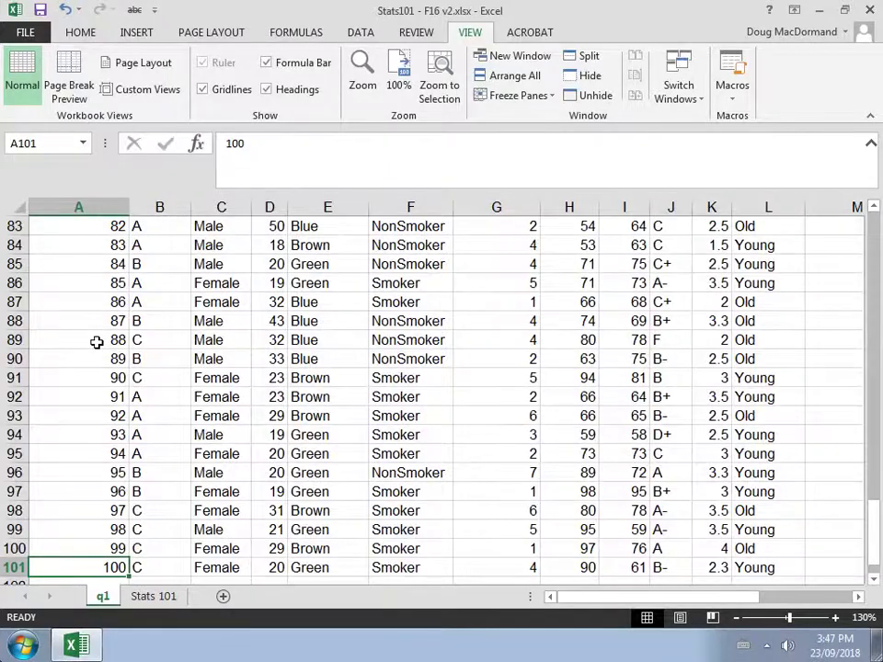
- Jump back up the Respondent# column block by block from the last record to the heading in A1
key("ctrl+Up")
key("ctrl+Up")
key("ctrl+Up")
key("ctrl+Up")
key("ctrl+Up")
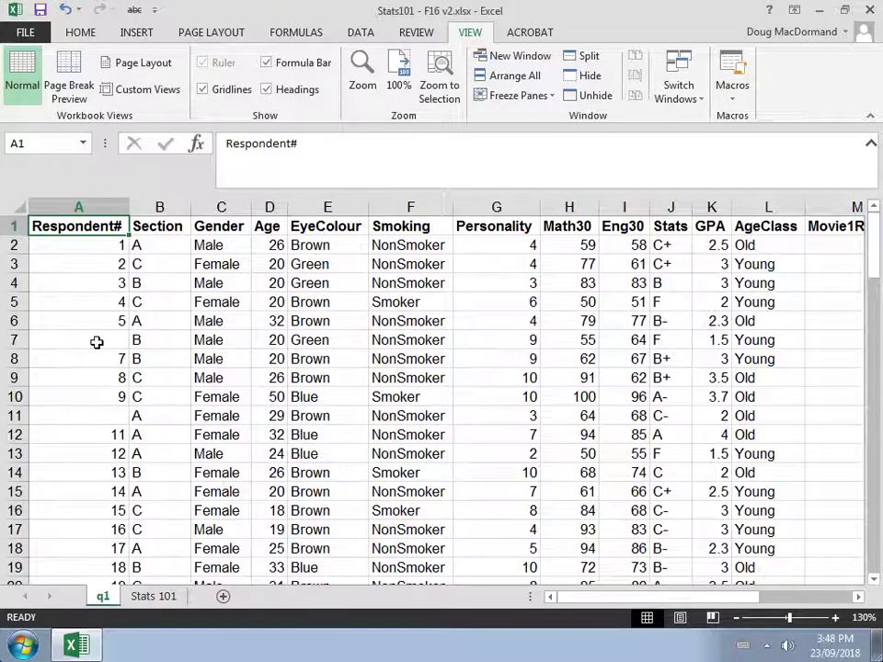
- Fill the blank Respondent# cells by entering 6 in A7 and 10 in A11
key("Down")
key("Down")
key("Down")
key("Down")
key("Down")
key("Down")
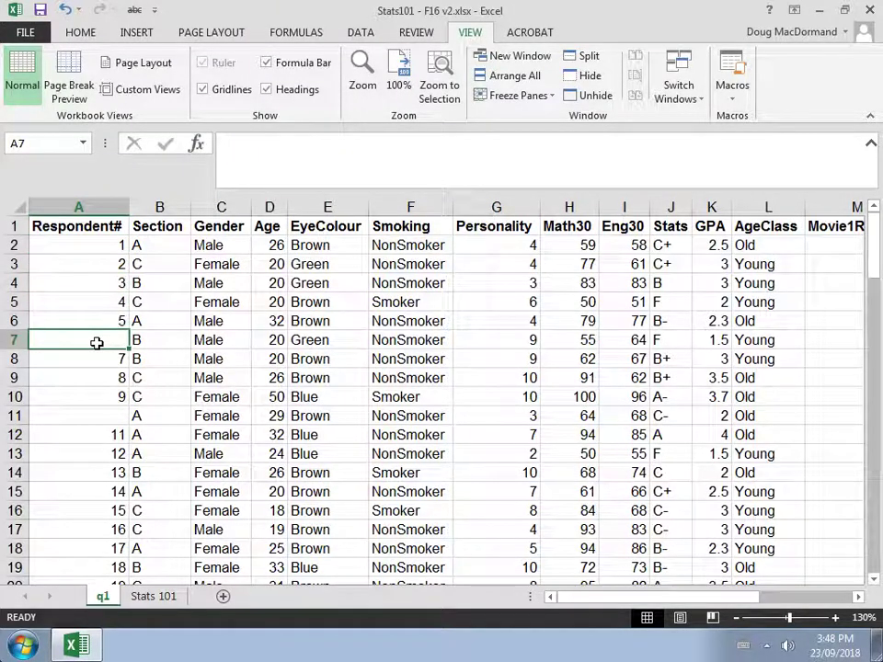
type("6")
key("Down")
key("Down")
key("Down")
key("Down")
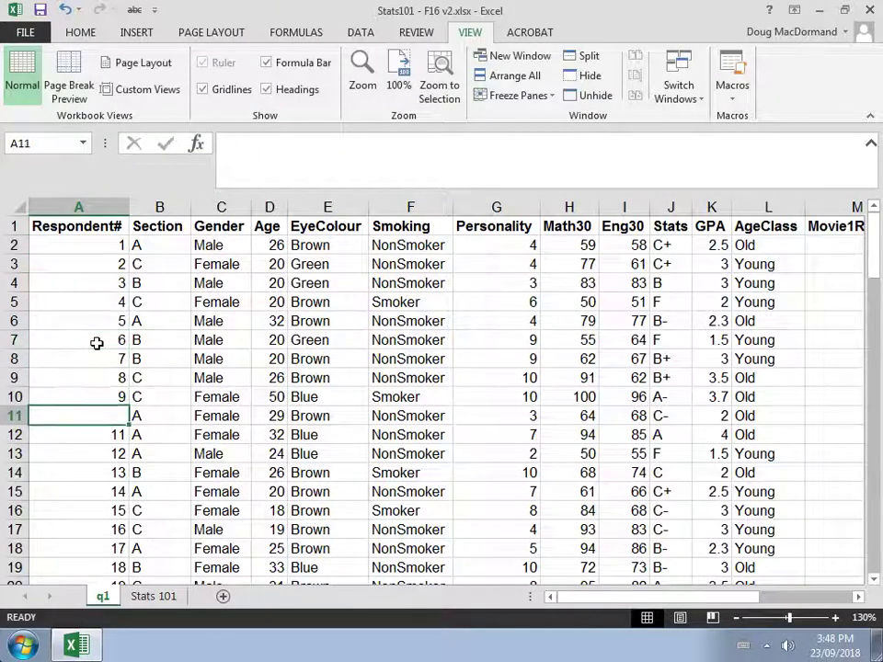
type("10")
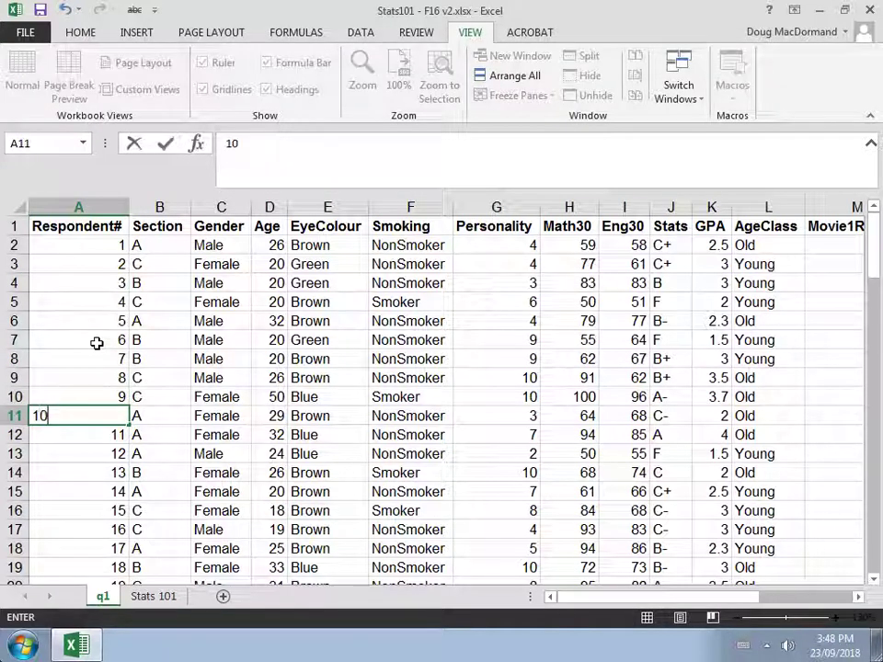
key("Return")
- Select from the Respondent# heading in A1 to the last used cell P103, and separately the heading row A1:N1, returning to A1 each time
key("Up")
key("Up")
key("Up")
key("Up")
key("Up")
key("Up")
key("Up")
key("Up")
key("Up")
key("Up")
key("Up")
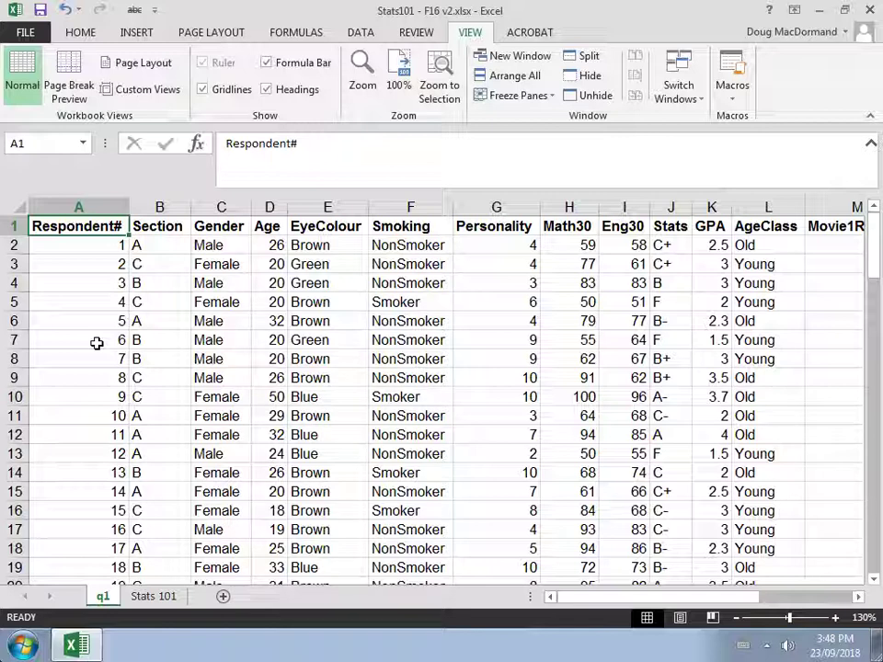
key("ctrl+shift+End")
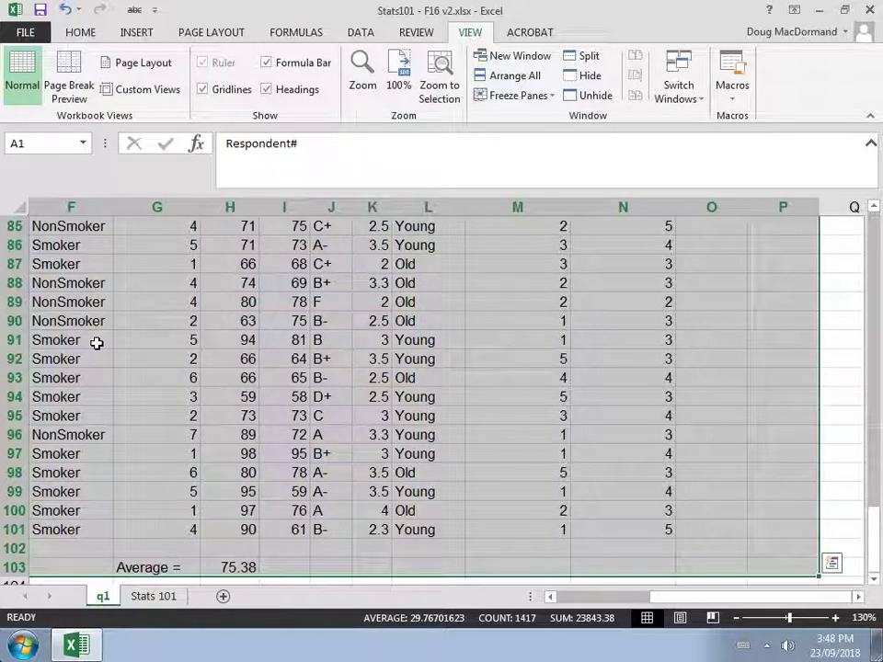
key("ctrl+Home")
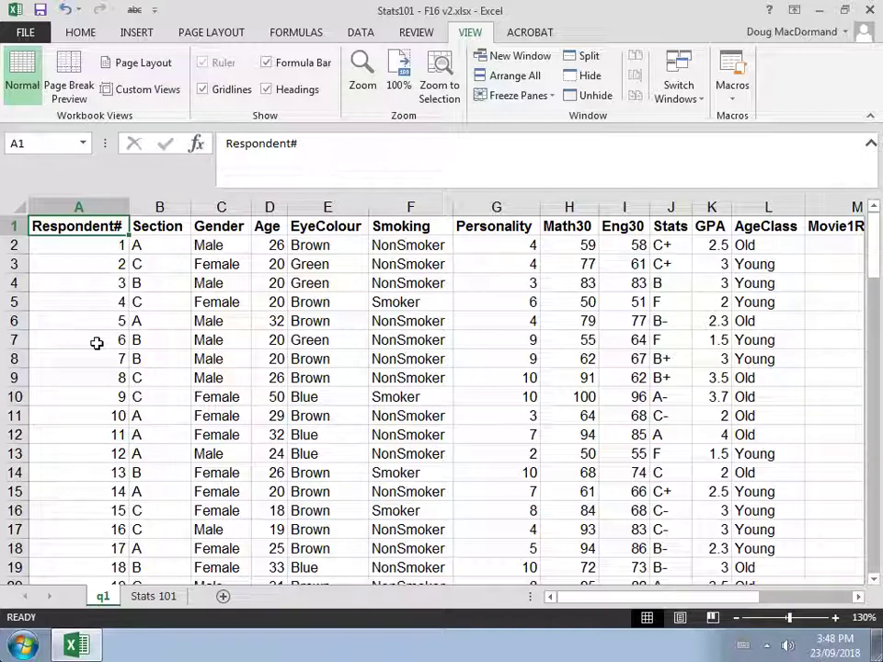
key("ctrl+shift+Right")
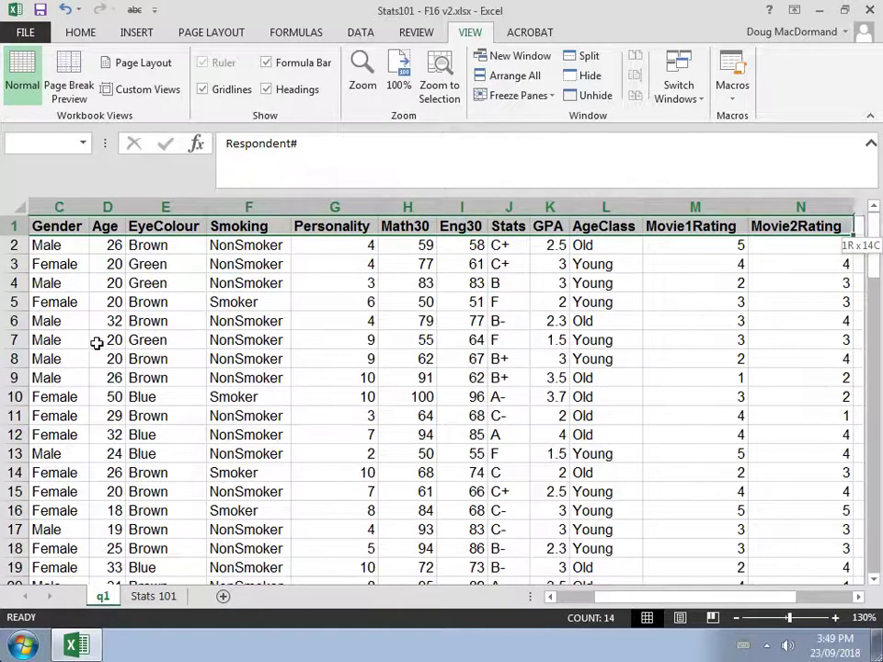
key("ctrl+Home")
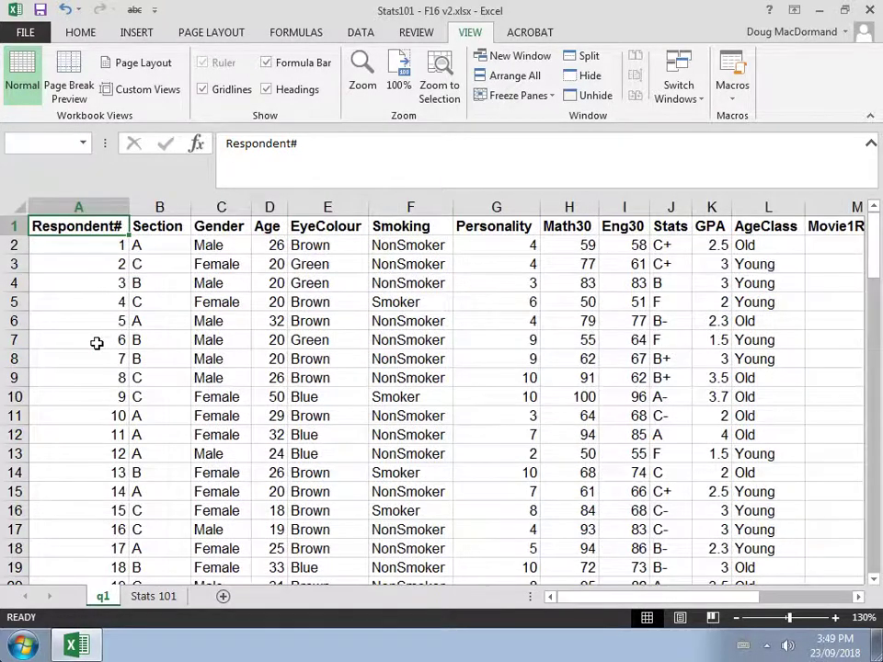
- Select the Respondent# column from its heading down to the last record in A101, and return to A1
key("ctrl+shift+Down")
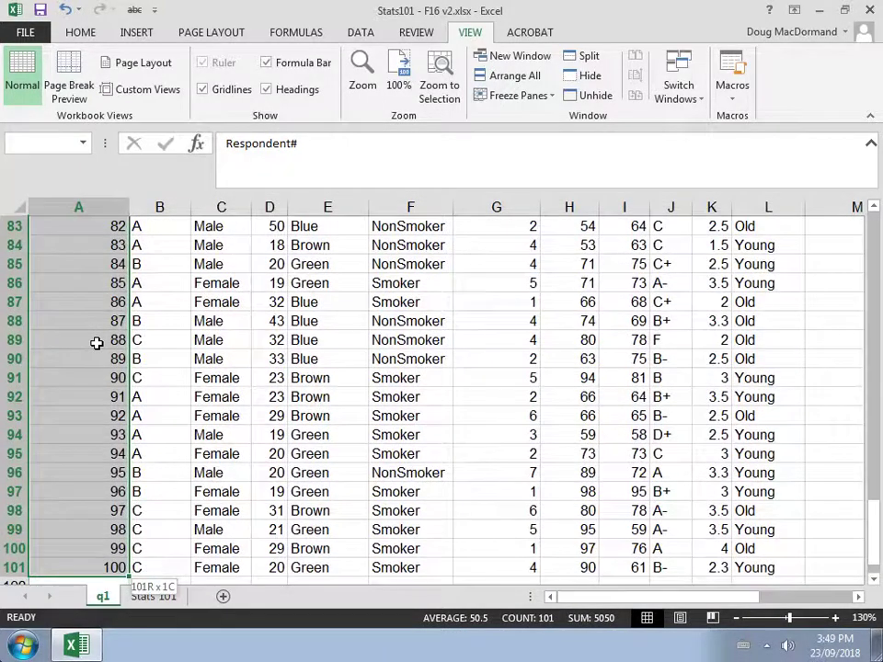
key("ctrl+Home")
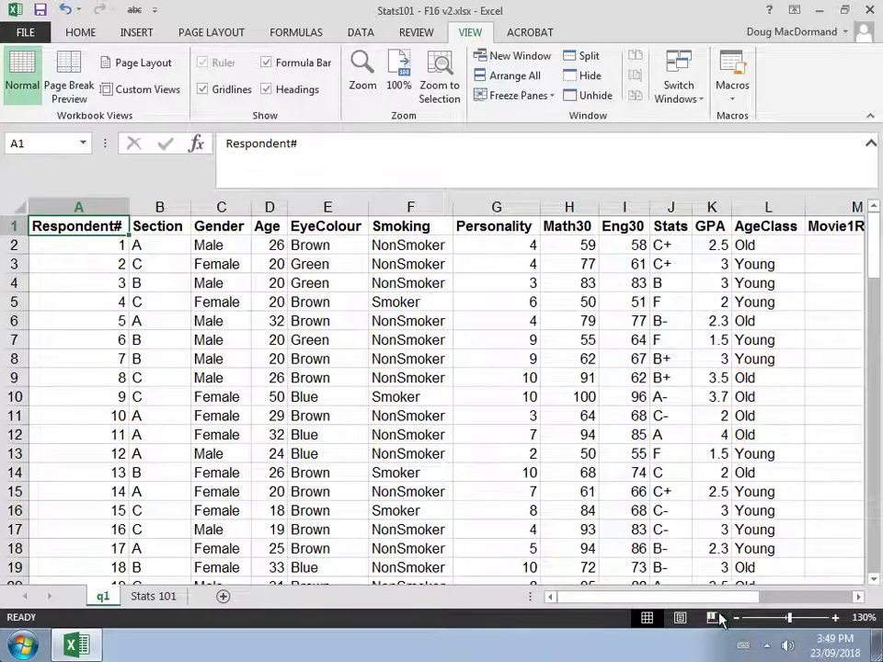
- Select all Math30 scores from H2 to H101, and return to the first records to release the selection
left_click_drag(722, 600, 814, 605)
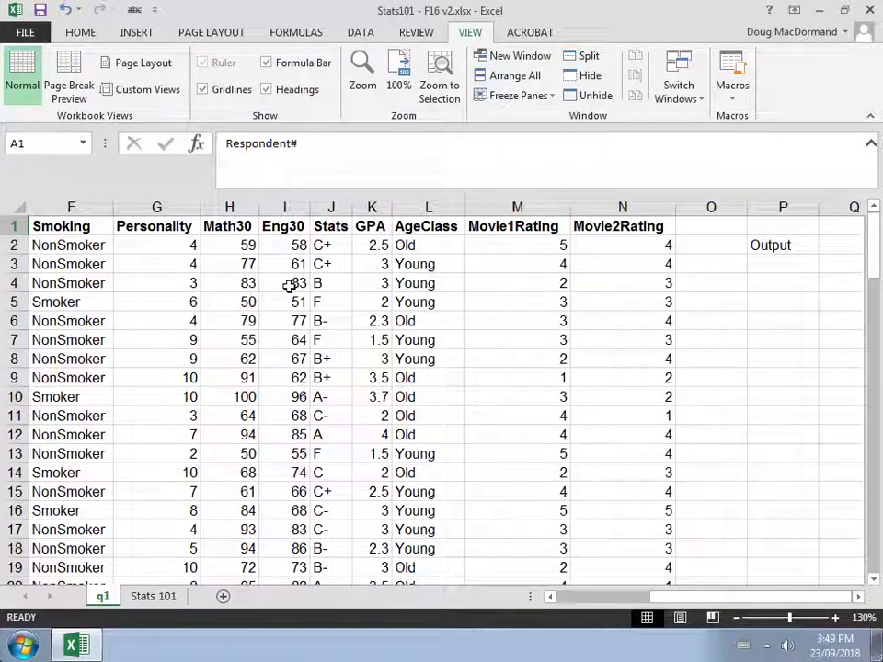
left_click(237, 246)
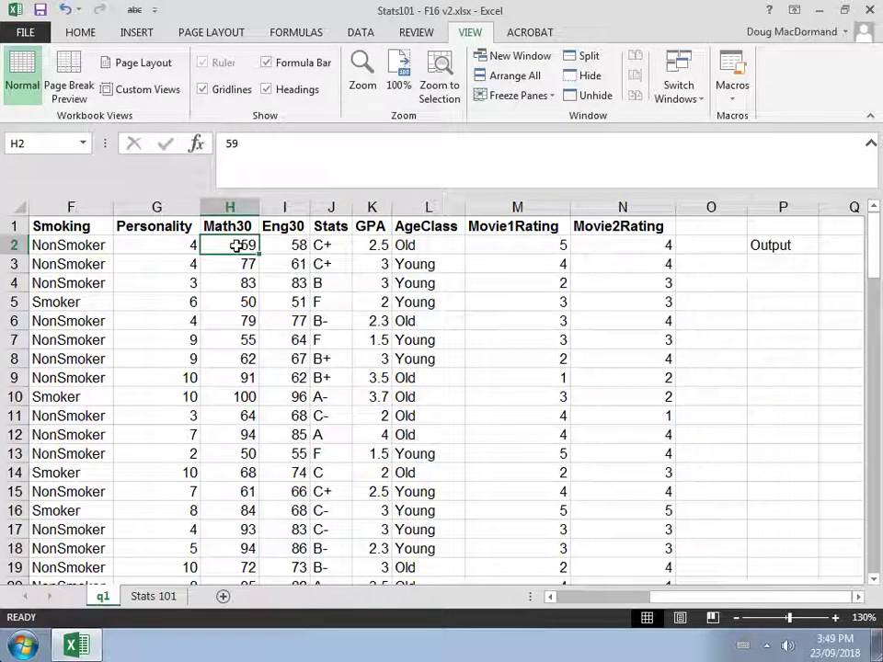
left_click_drag(237, 245, 238, 542)
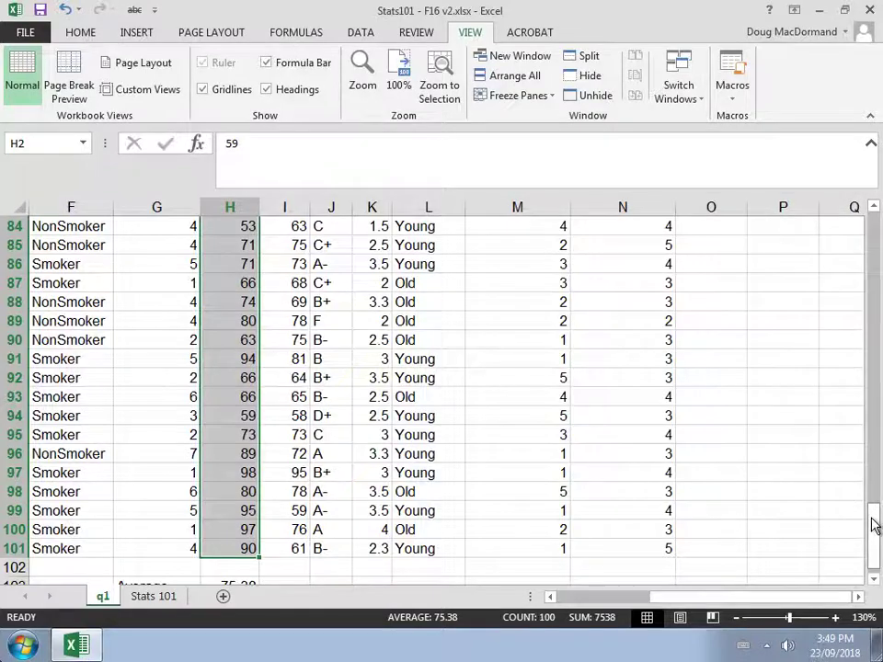
left_click_drag(874, 526, 865, 221)
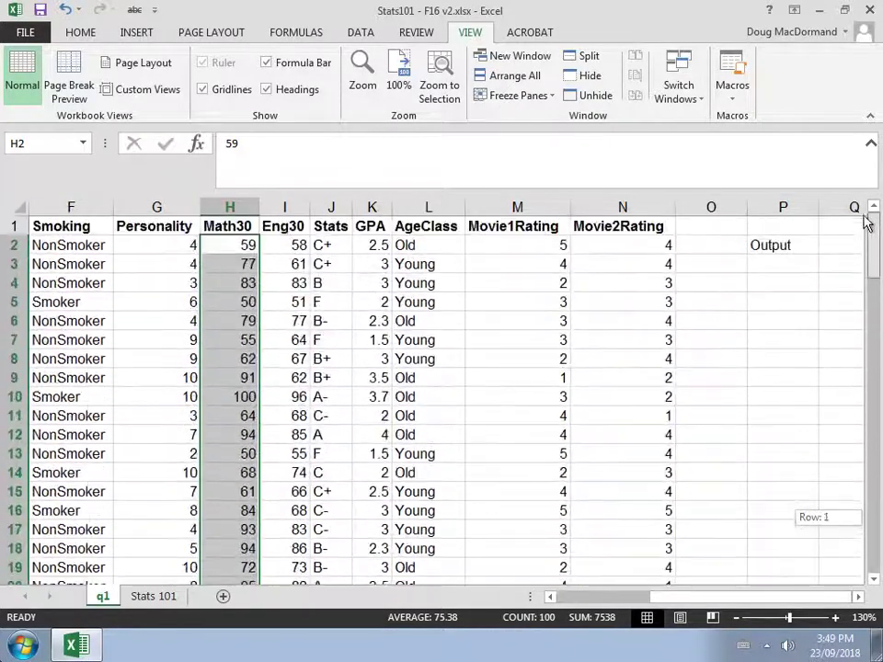
left_click(324, 245)
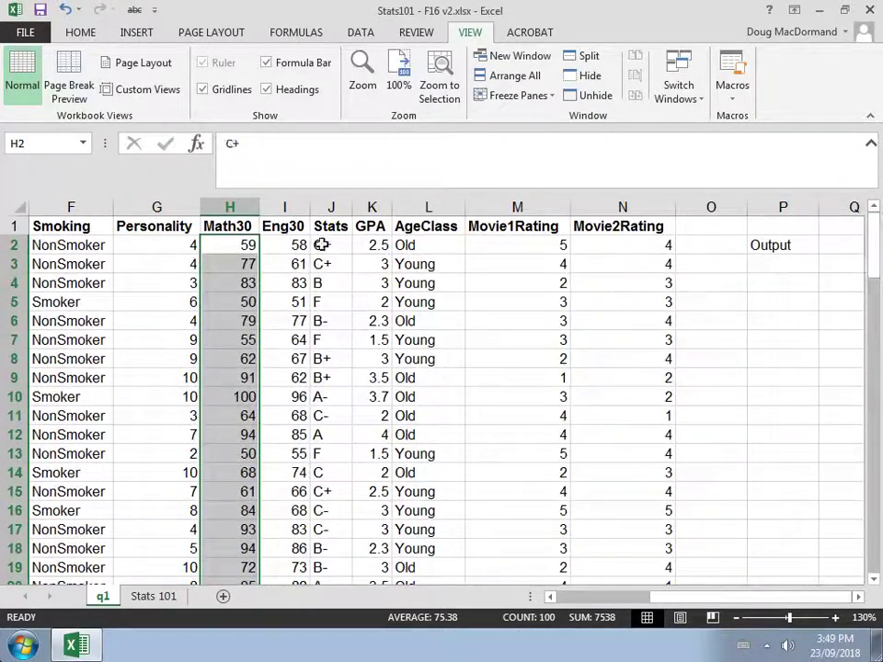
- Select the non-adjacent cells H2, H5, H7, H10, J11, J14, H15, J17 and I18 together
left_click(242, 244)
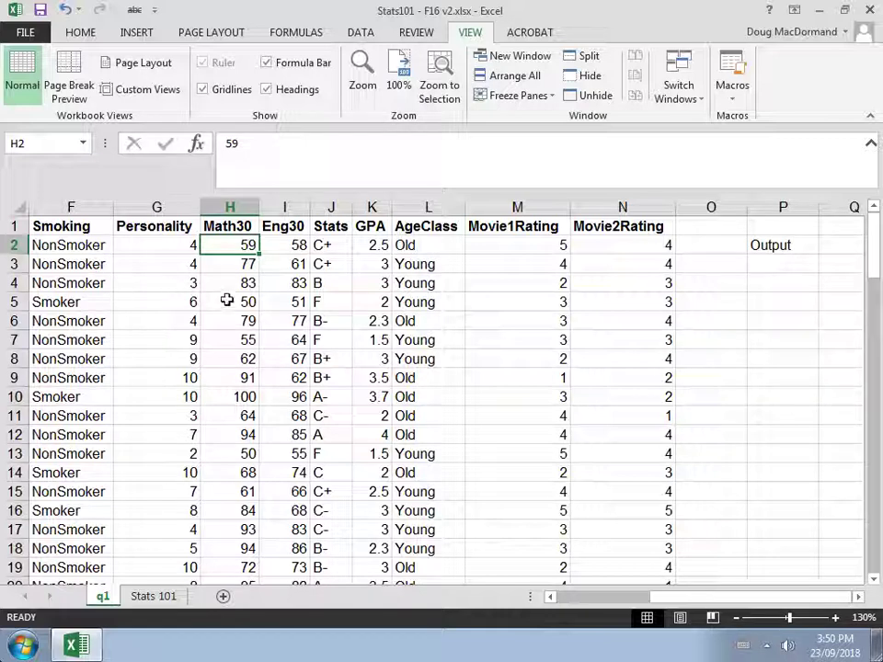
left_click(226, 299, "ctrl")
left_click(241, 340, "ctrl")
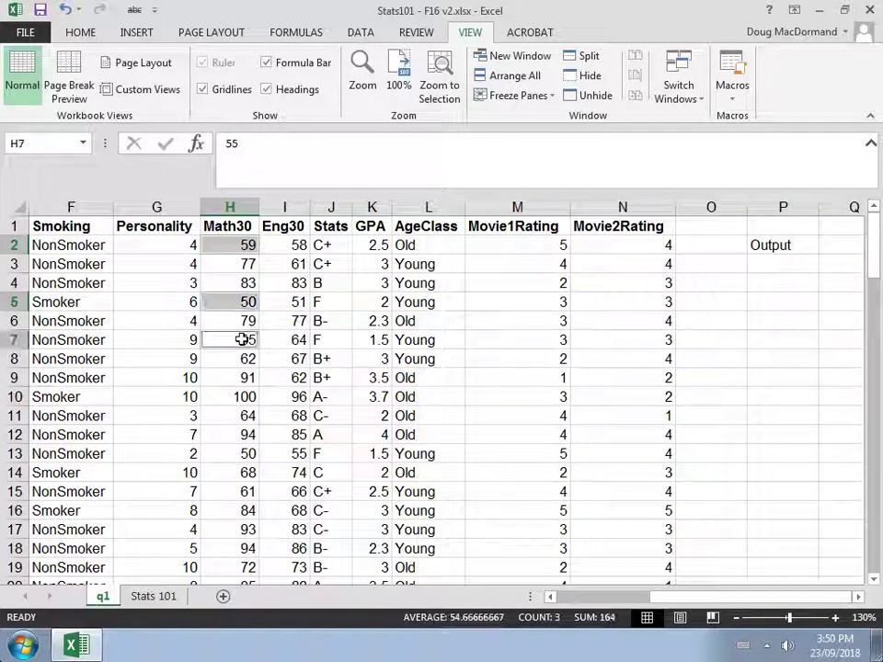
left_click(245, 397, "ctrl")
left_click(333, 417, "ctrl")
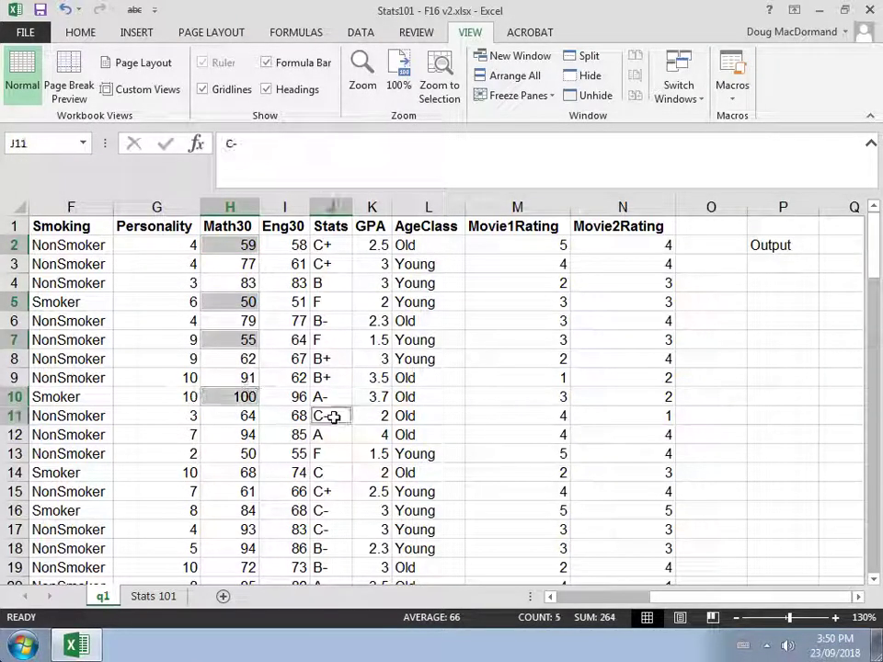
left_click(331, 473, "ctrl")
left_click(255, 495, "ctrl")
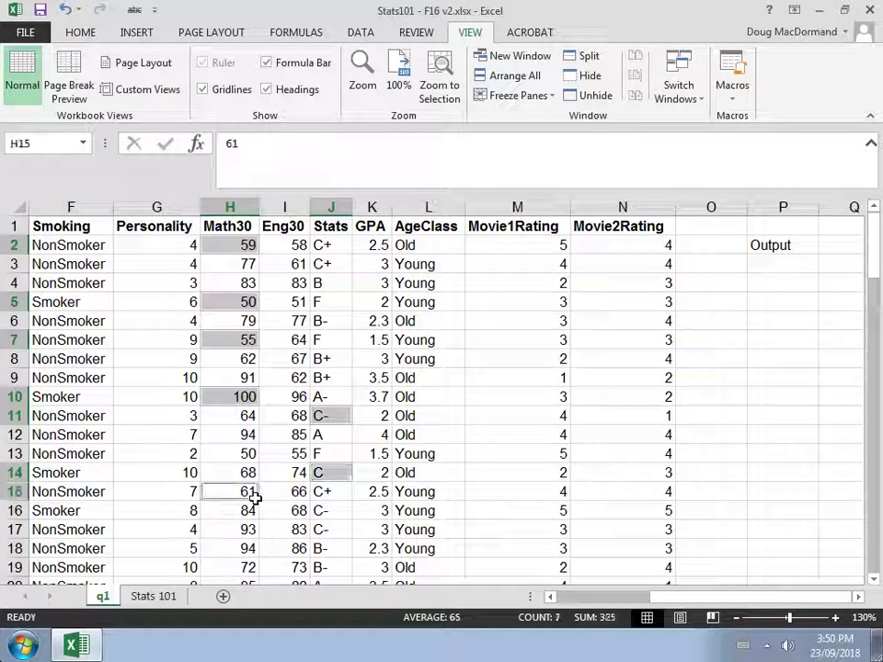
left_click(312, 531, "ctrl")
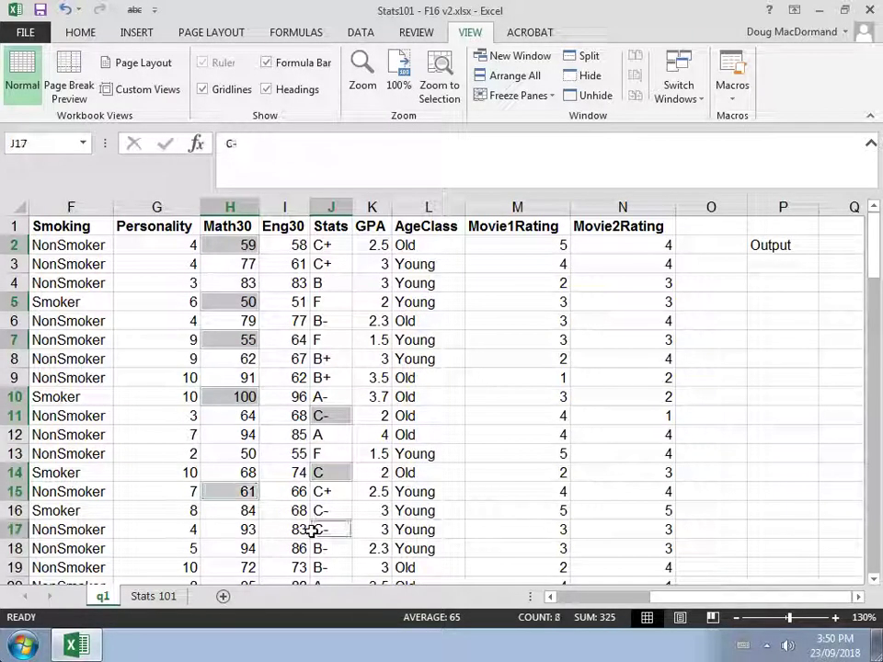
left_click(291, 552, "ctrl")
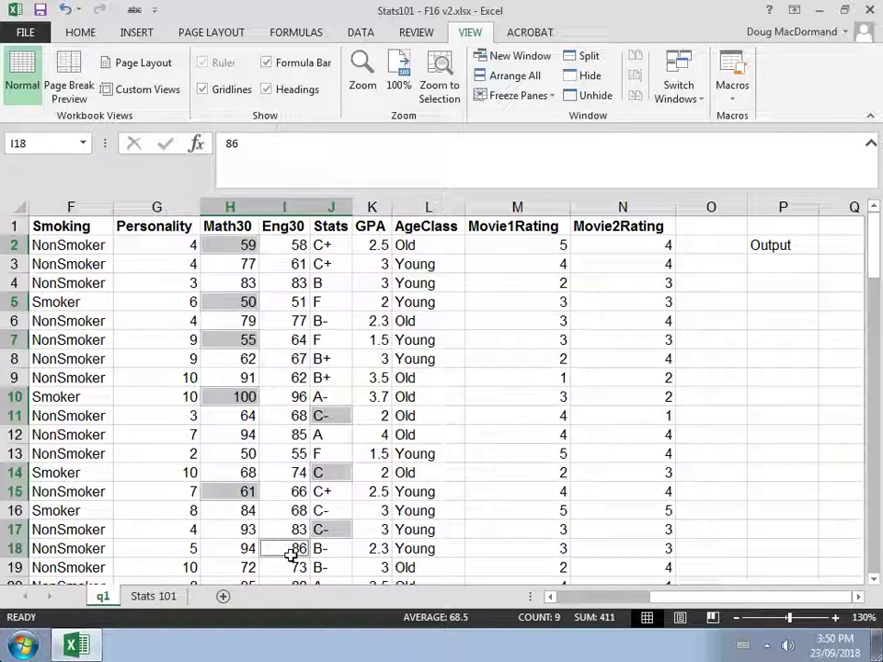
- Return to the Respondent# heading in A1 and move down the column cell by cell to the record in A42
left_click(66, 229)
key("Left")
key("Left")
key("Left")
key("Left")
key("Left")
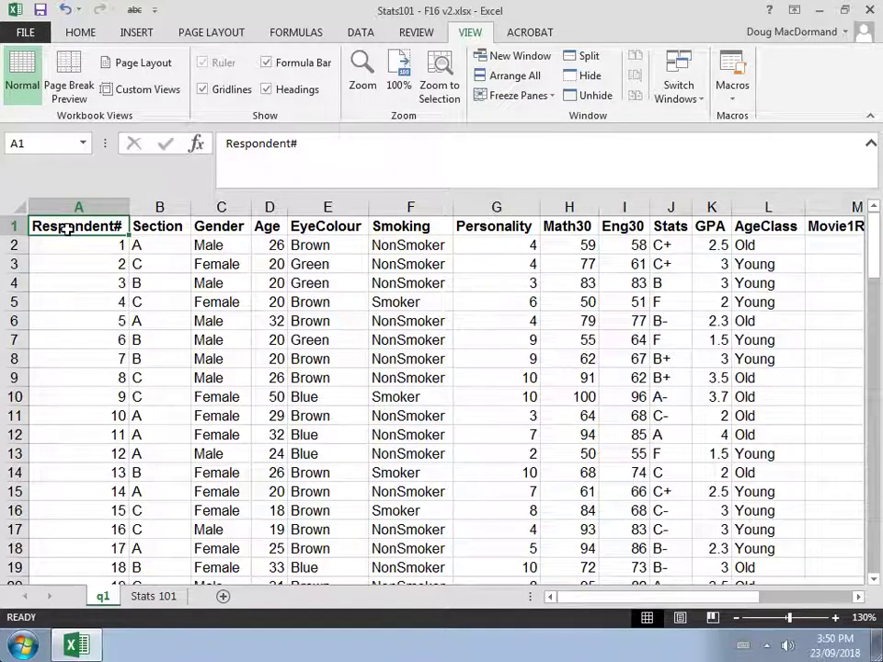
key("Down")
key("Down")
key("Down")
key("Down")
key("Down")
key("Down")
key("Down")
key("Down")
key("Down")
key("Down")
key("Down")
key("Down")
key("Down")
key("Down")
key("Down")
key("Down")
key("Down")
key("Down")
key("Down")
key("Down")
key("Down")
key("Down")
key("Down")
key("Down")
key("Down")
key("Down")
key("Down")
key("Down")
key("Down")
key("Down")
key("Down")
key("Down")
key("Down")
key("Down")
key("Down")
key("Down")
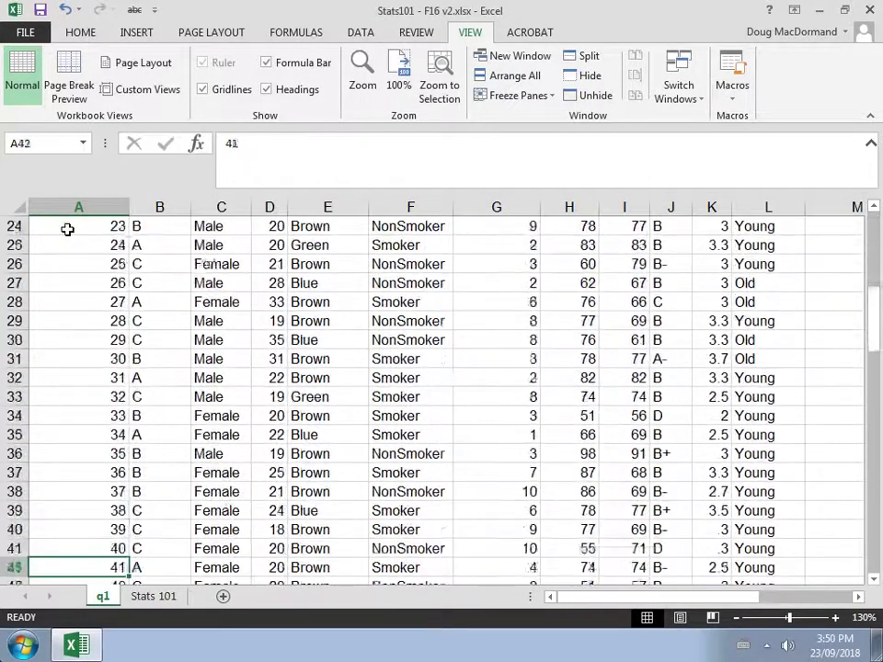
- Move back up the Respondent# column cell by cell to the heading in A1
key("Up")
key("Up")
key("Up")
key("Up")
key("Up")
key("Up")
key("Up")
key("Up")
key("Up")
key("Up")
key("Up")
key("Up")
key("Up")
key("Up")
key("Up")
key("Up")
key("Up")
key("Up")
key("Up")
key("Up")
key("Up")
key("Up")
key("Up")
key("Up")
key("Up")
key("Up")
key("Up")
key("Up")
key("Up")
key("Up")
key("Up")
key("Up")
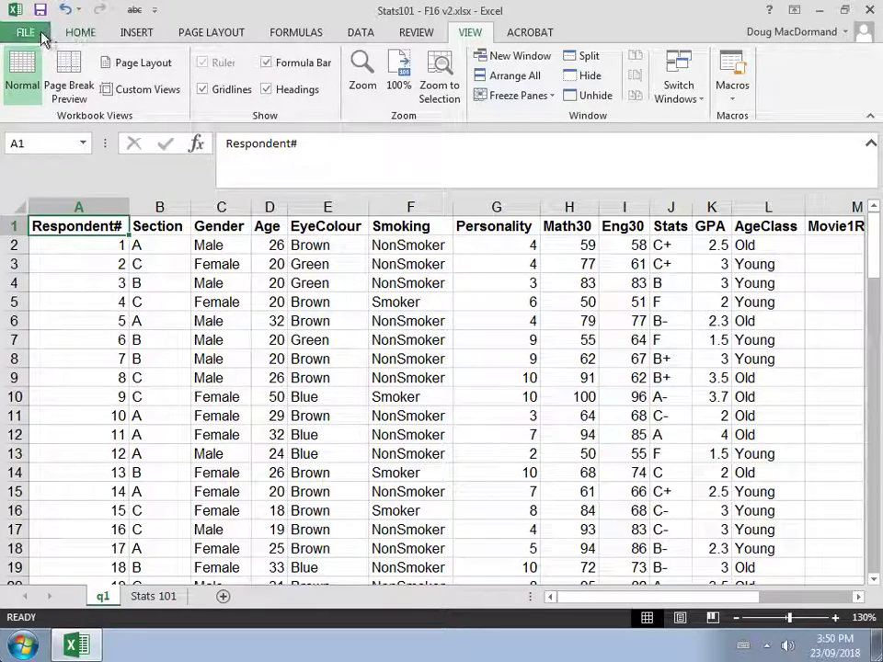
- Freeze the top row of the q1 sheet to keep the column headings in view
left_click(493, 100)
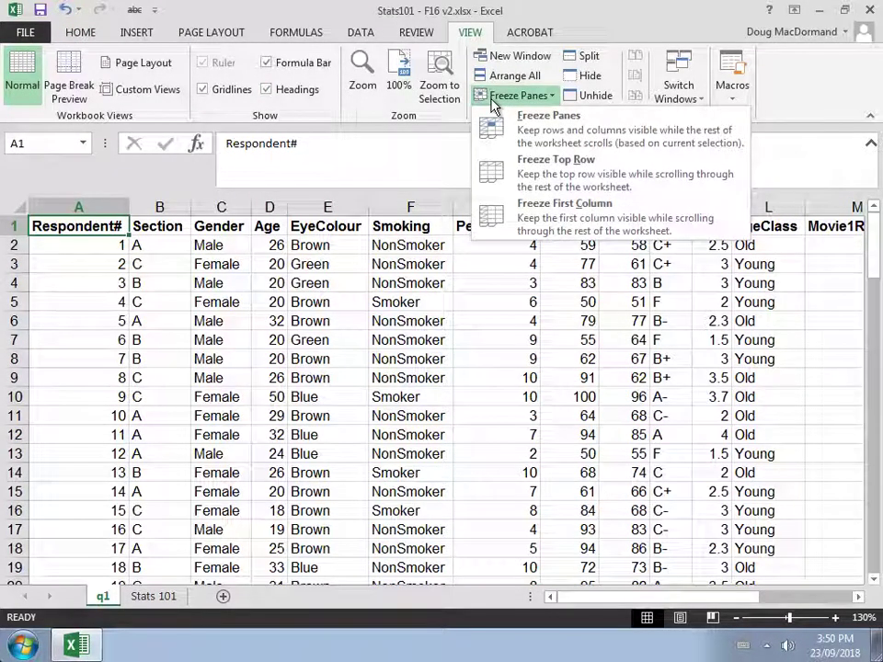
left_click(531, 167)
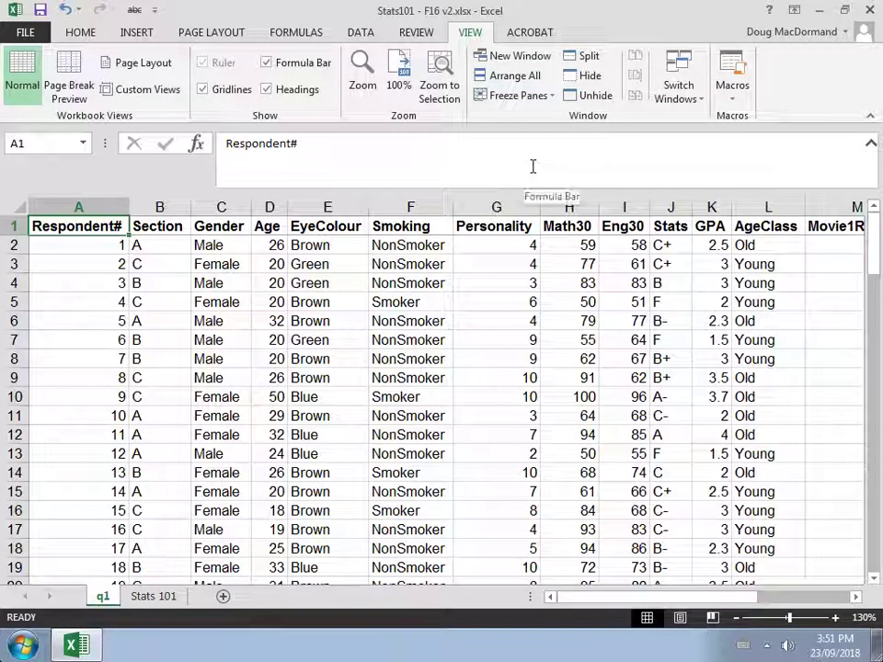
- Check the frozen heading row by moving down the Respondent# column to A42 and viewing the first records again
key("Down")
key("Down")
key("Down")
key("Down")
key("Down")
key("Down")
key("Down")
key("Down")
key("Down")
key("Down")
key("Down")
key("Down")
key("Down")
key("Down")
key("Down")
key("Down")
key("Down")
key("Down")
key("Down")
key("Down")
key("Down")
key("Down")
key("Down")
key("Down")
key("Down")
key("Down")
key("Down")
key("Down")
key("Down")
key("Down")
key("Down")
key("Down")
key("Down")
key("Down")
key("Down")
key("Down")
key("Down")
key("Down")
key("Down")
key("Down")
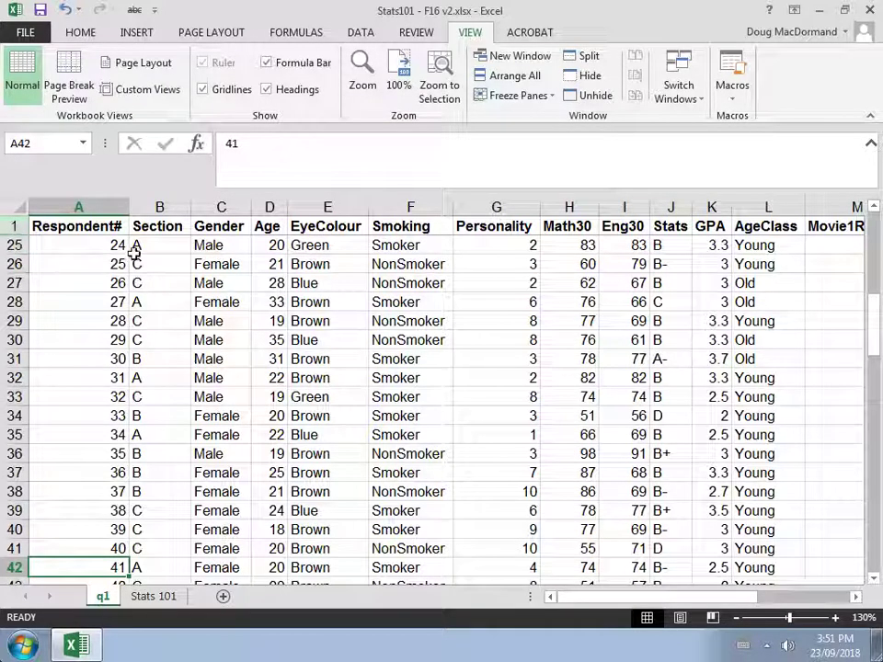
left_click_drag(879, 342, 877, 266)
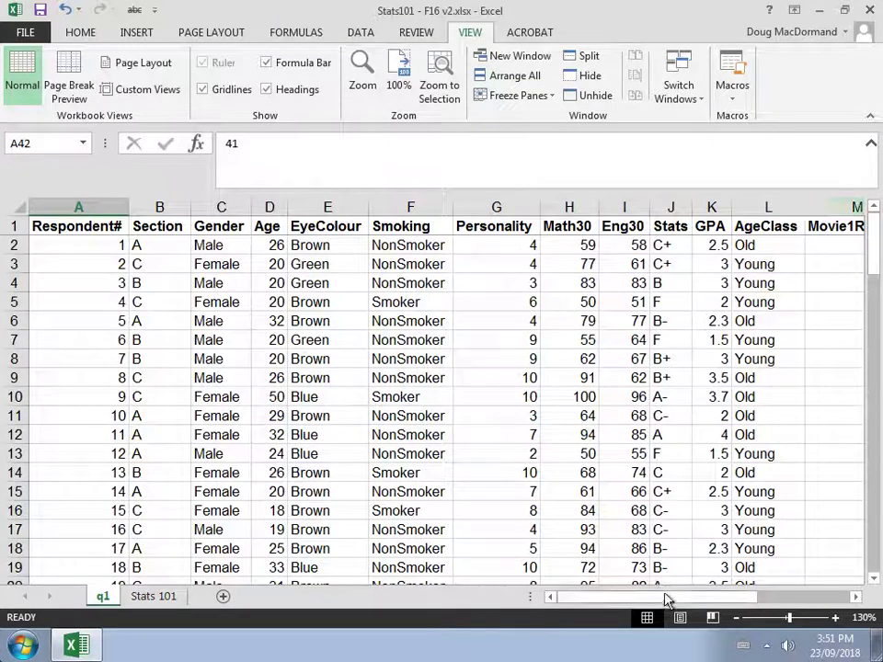
- Select the Math30 score in H5 and move across row 5 cell by cell to the respondent number in A5
left_click_drag(666, 599, 769, 605)
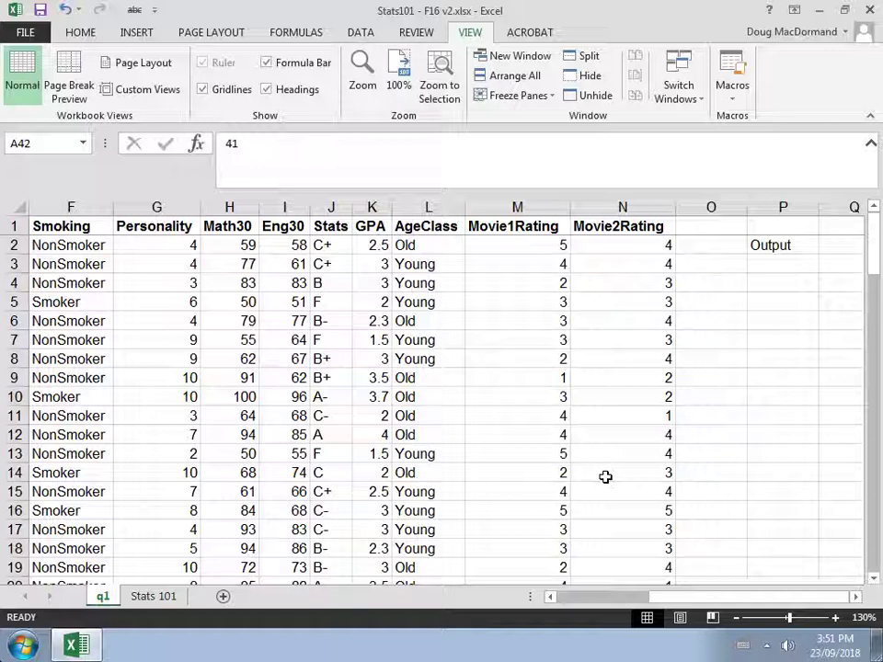
left_click(245, 296)
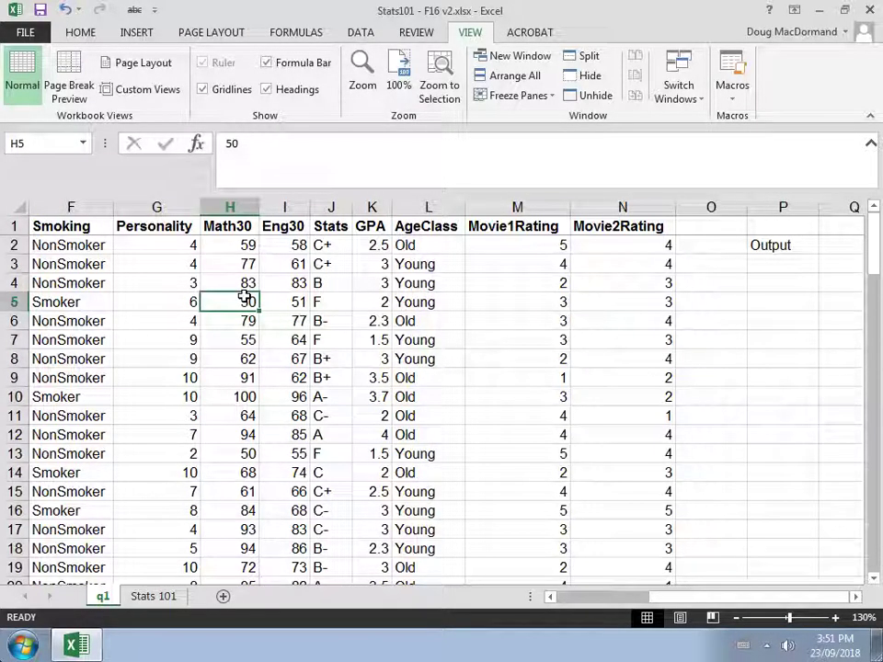
key("Left")
key("Left")
key("Left")
key("Left")
key("Left")
key("Left")
key("Left")
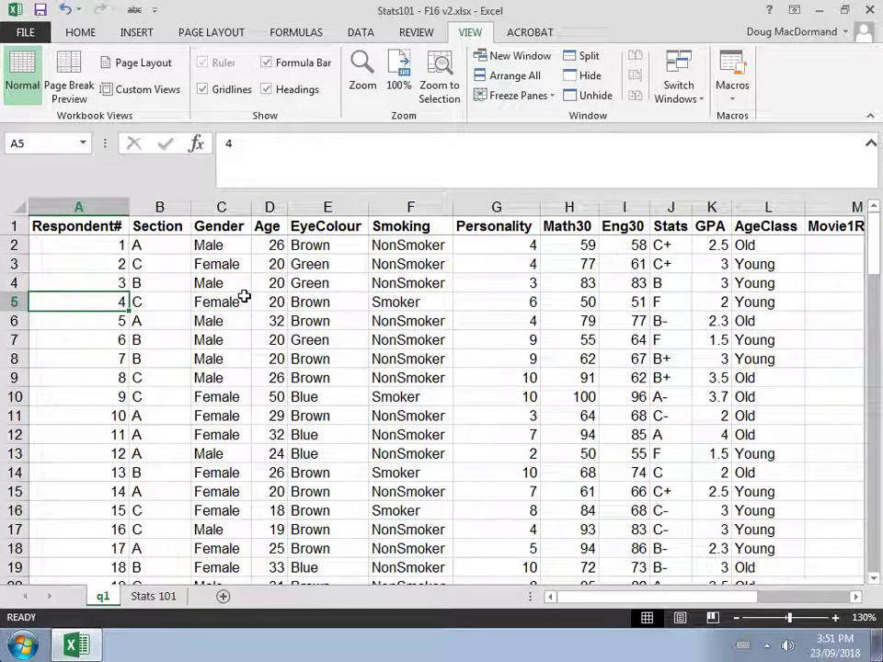
- Move across row 5 to the Eng30 score in I5 and return to the respondent number in A5
key("Right")
key("Right")
key("Right")
key("Right")
key("Right")
key("Right")
key("Right")
key("Right")
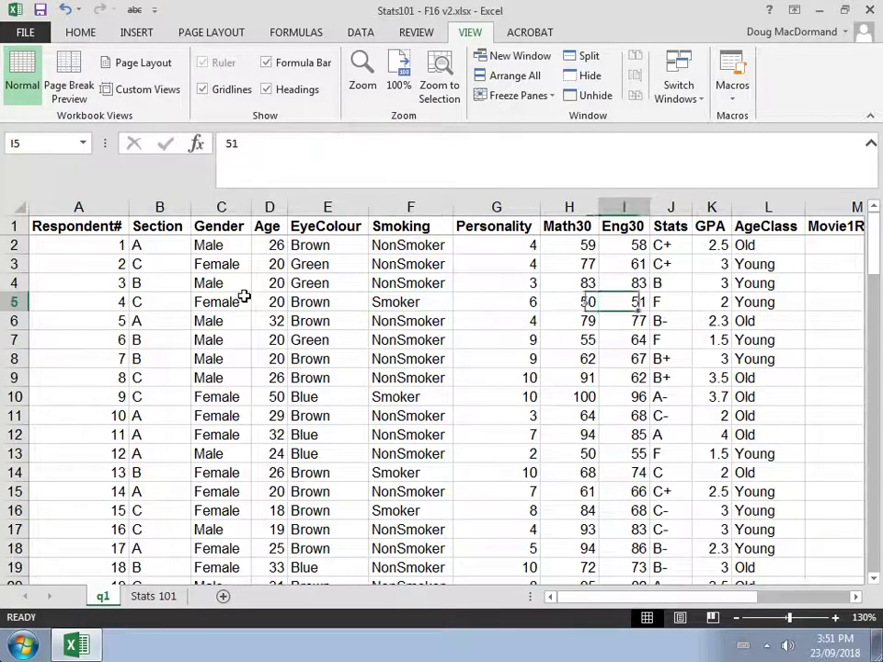
key("Left")
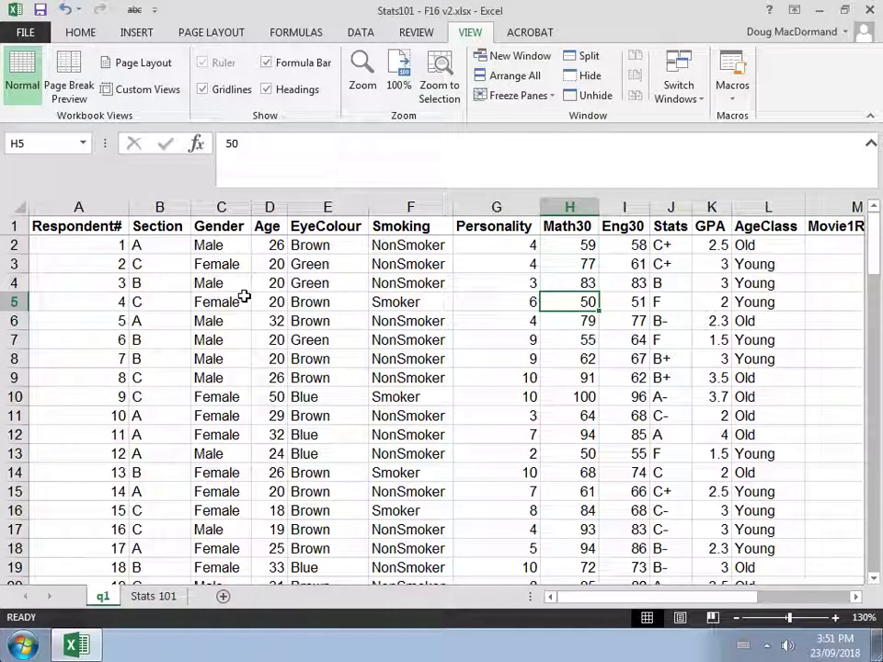
key("Left")
key("ctrl+Left")
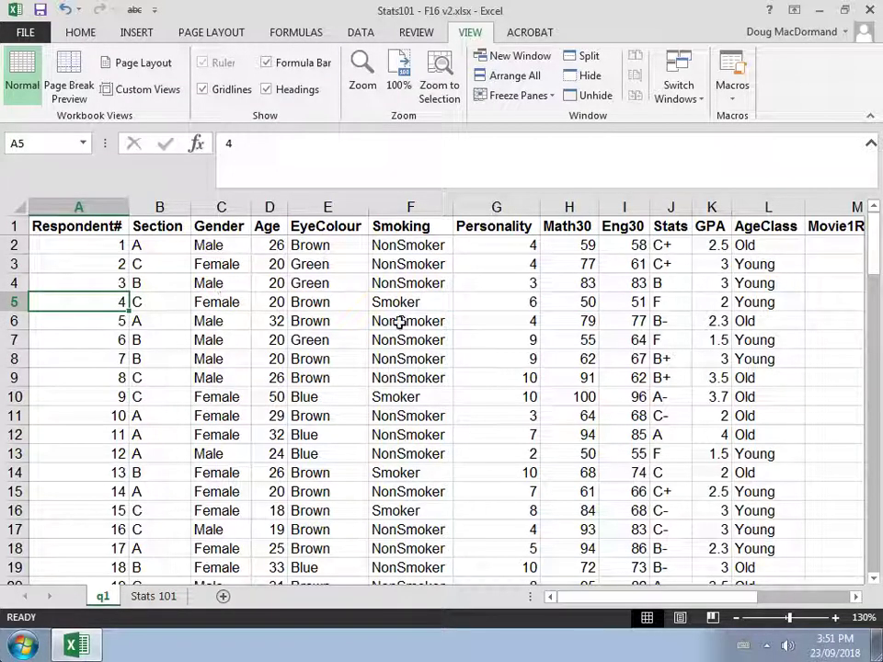
- Try to sort the entire Math30 column from smallest to largest, cancel the sort and deselect the column
left_click(570, 207)
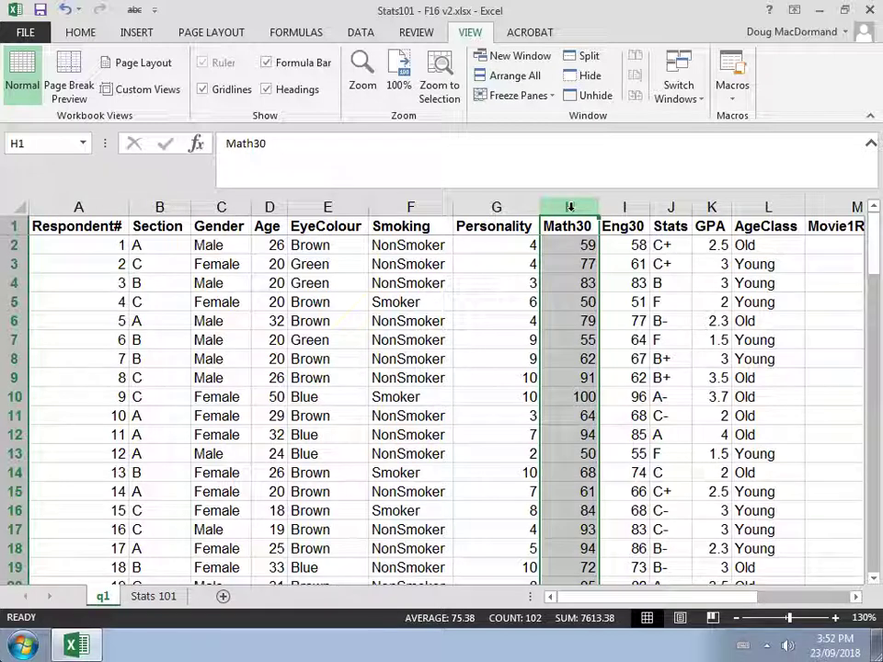
left_click(358, 36)
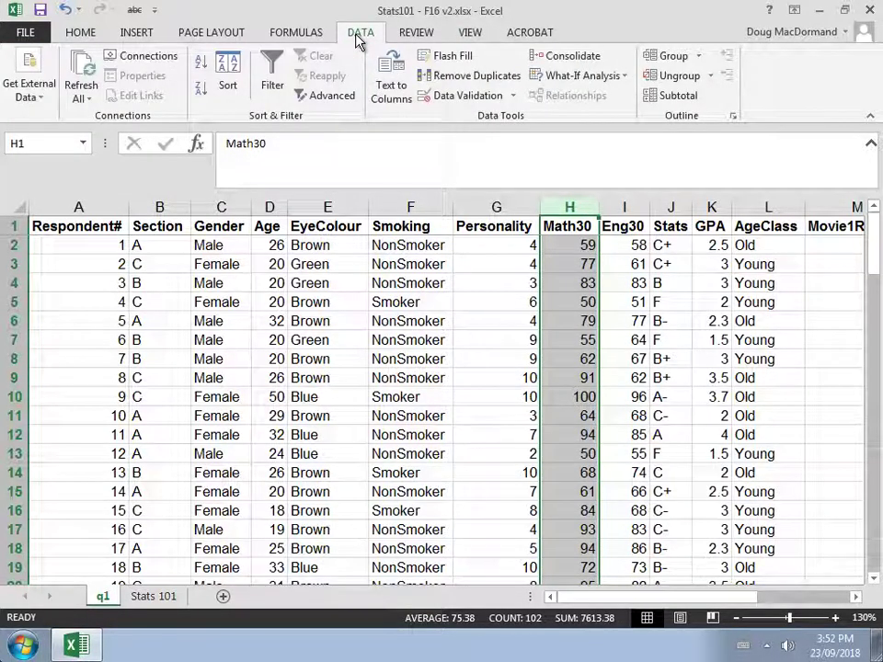
left_click(204, 64)
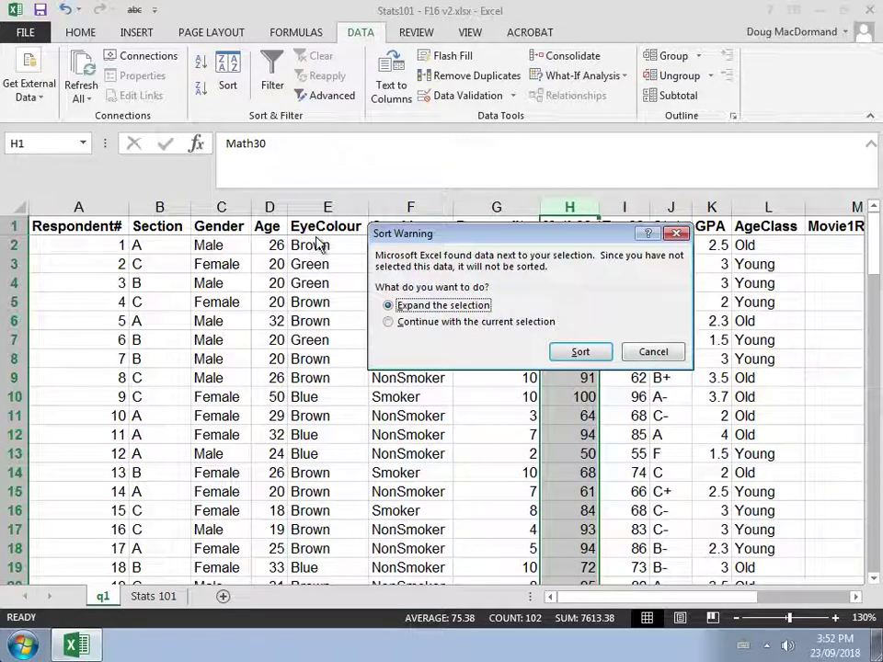
left_click(651, 358)
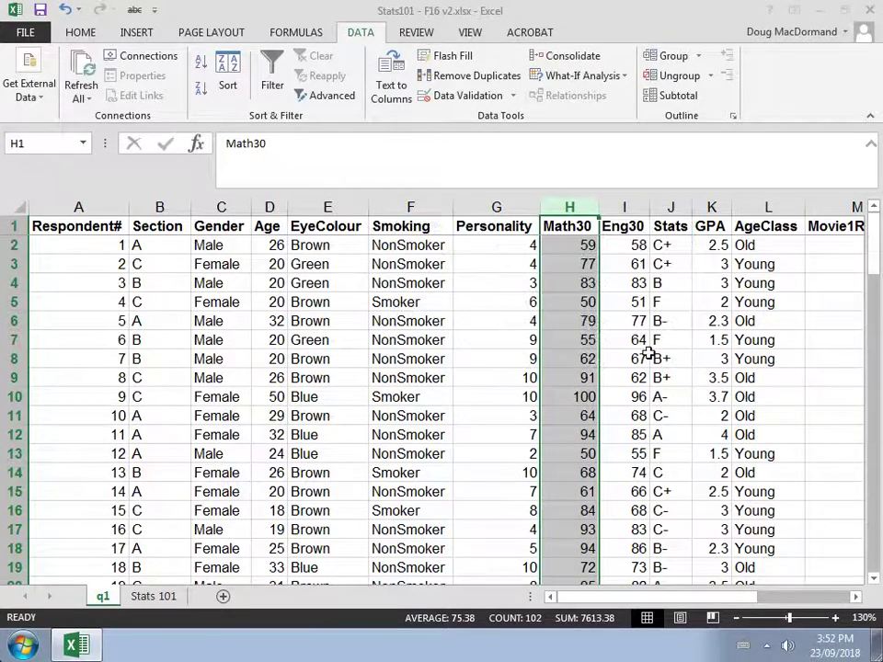
left_click(565, 322)
left_click(482, 263)
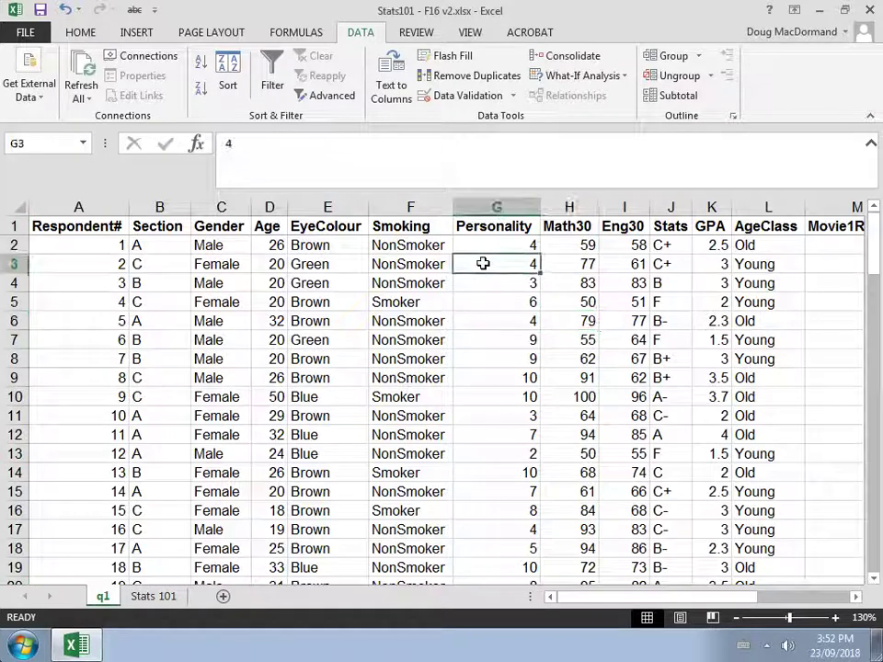
- Select respondent 6's complete record in row 7, from A7 through the Movie2Rating value in N7
key("Left")
key("Left")
key("Left")
key("Left")
key("Left")
key("Left")
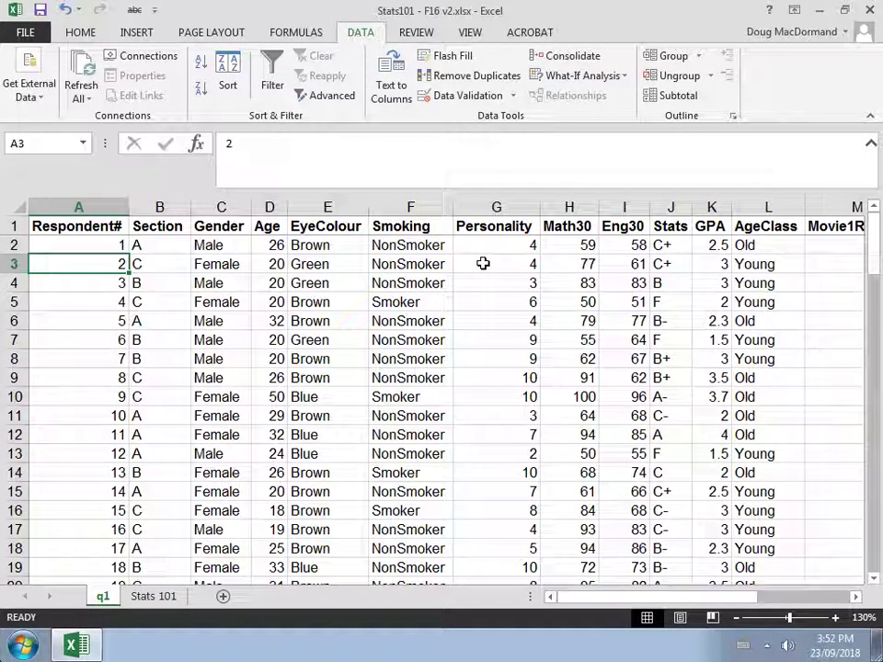
key("Down")
key("Down")
key("Down")
key("Down")
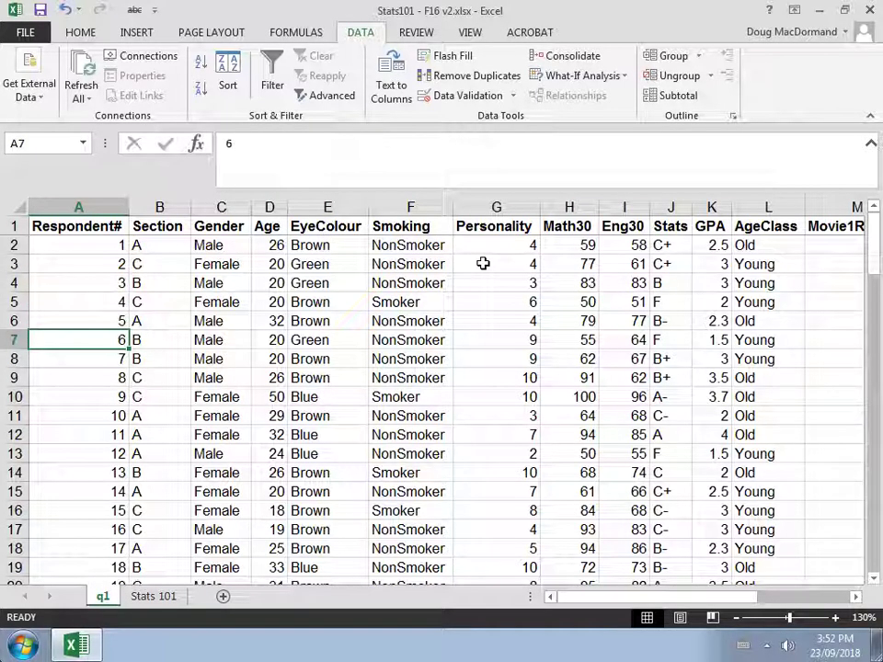
key("shift+Right")
key("shift+Right")
key("shift+Right")
key("shift+Right")
key("shift+Right")
key("shift+Right")
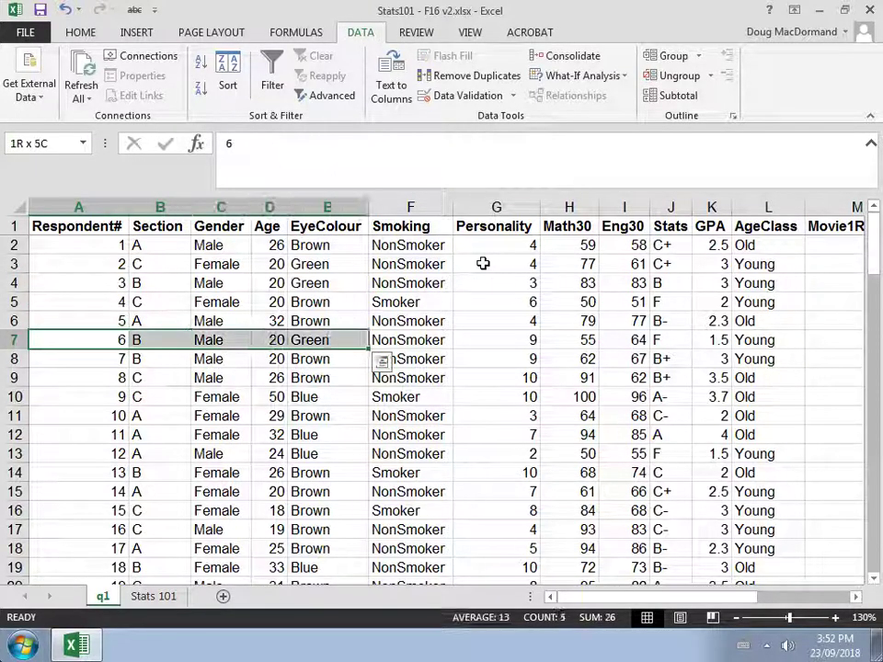
key("shift+Right")
key("shift+Right")
key("shift+Right")
key("shift+Right")
key("shift+Right")
key("shift+Right")
key("shift+Right")
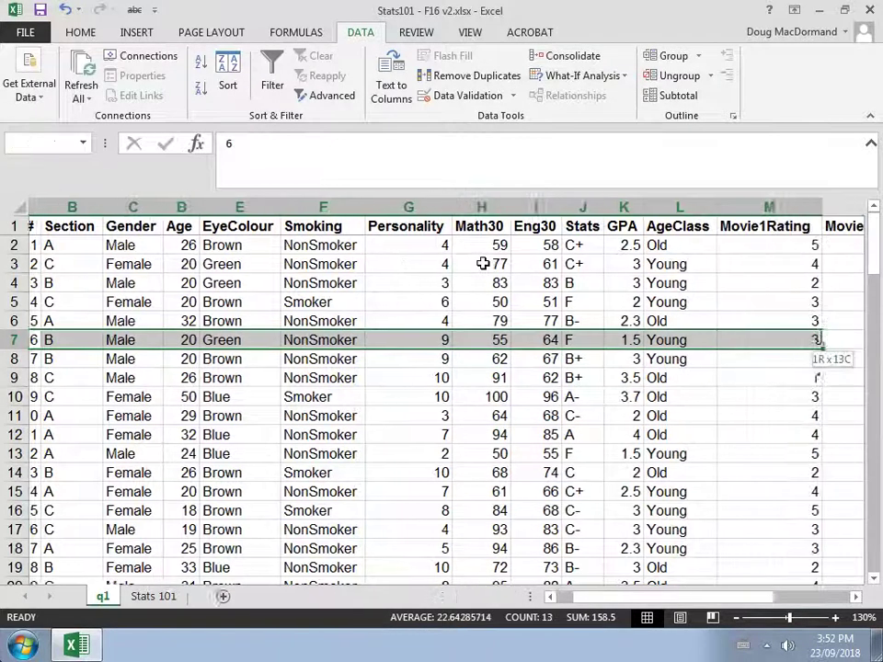
key("shift+Right")
key("shift+Right")
key("shift+Right")
key("shift+Left")
key("shift+Left")
key("shift+Left")
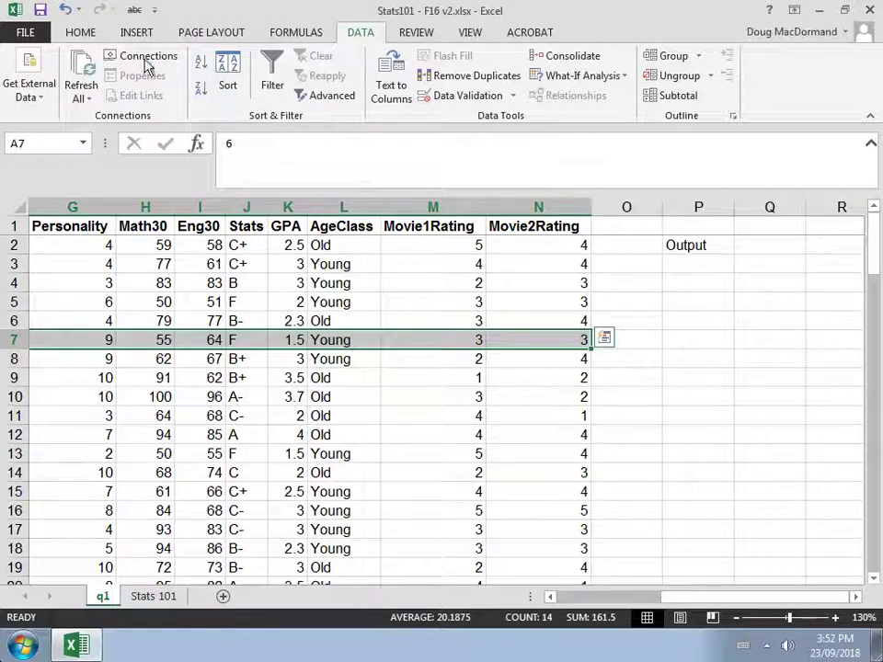
- Fill the selected record A7:N7 with yellow and deselect the range by selecting N7
left_click(85, 33)
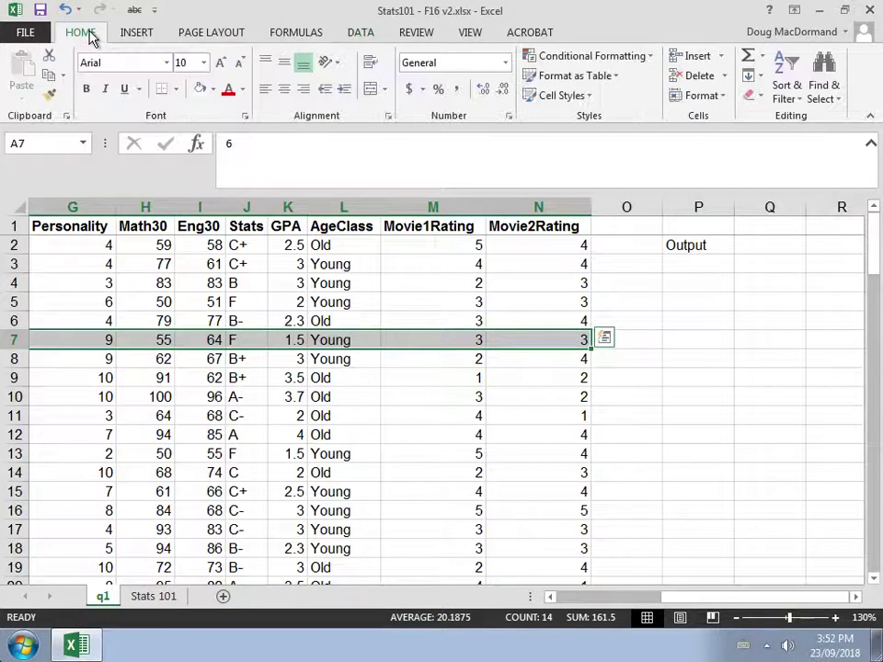
left_click(213, 91)
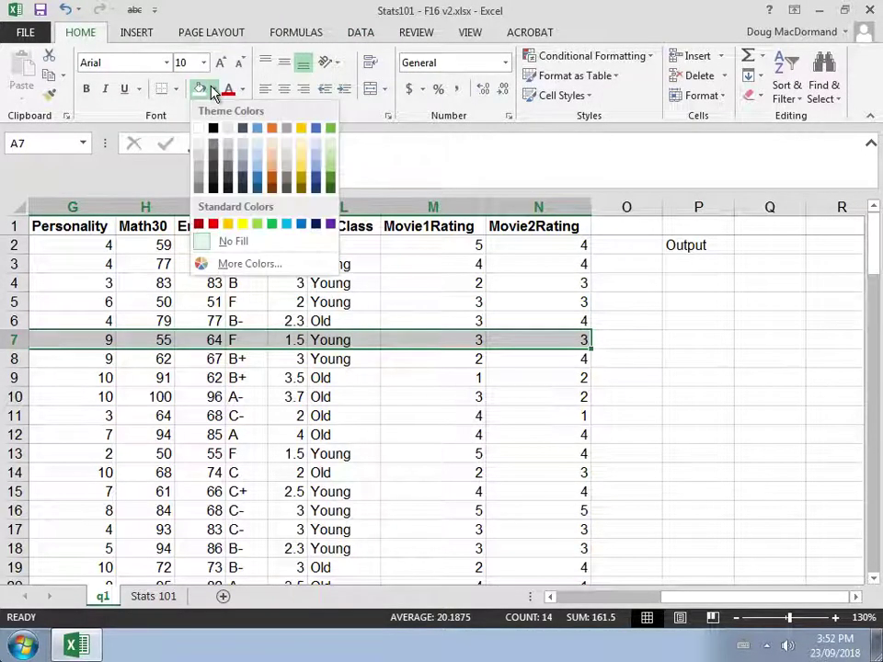
left_click(243, 226)
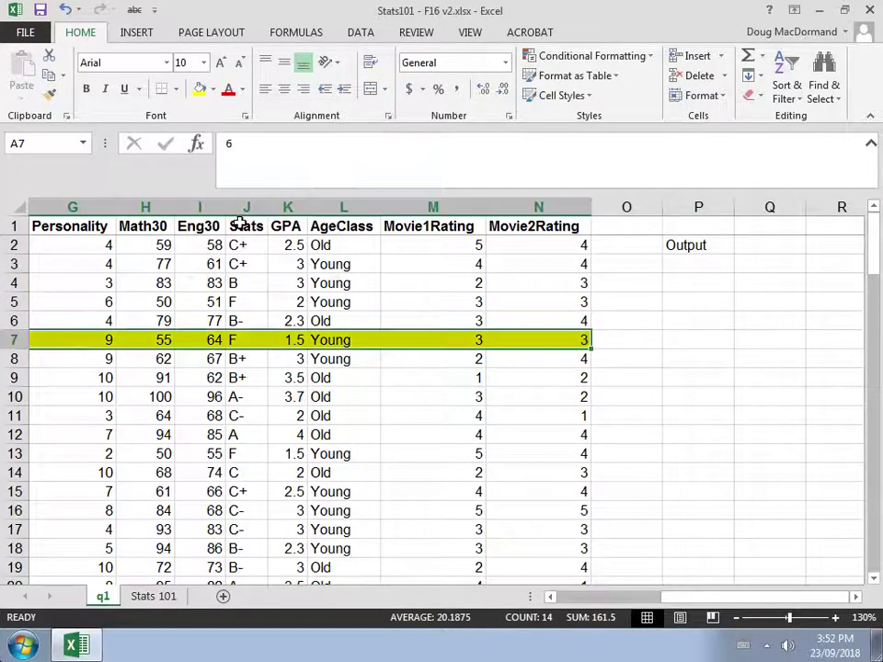
left_click(565, 342)
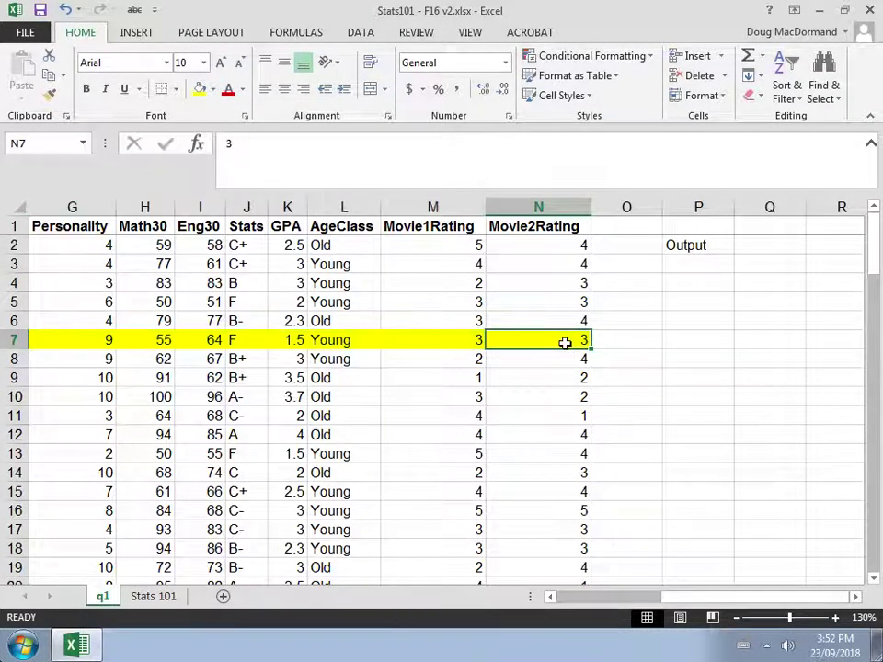
- Move back across the yellow record in row 7 from Movie2Rating to the respondent number in A7
key("Left")
key("Left")
key("Left")
key("Left")
key("Left")
key("Left")
key("Left")
key("Left")
key("Left")
key("Left")
key("Left")
key("Left")
key("Left")
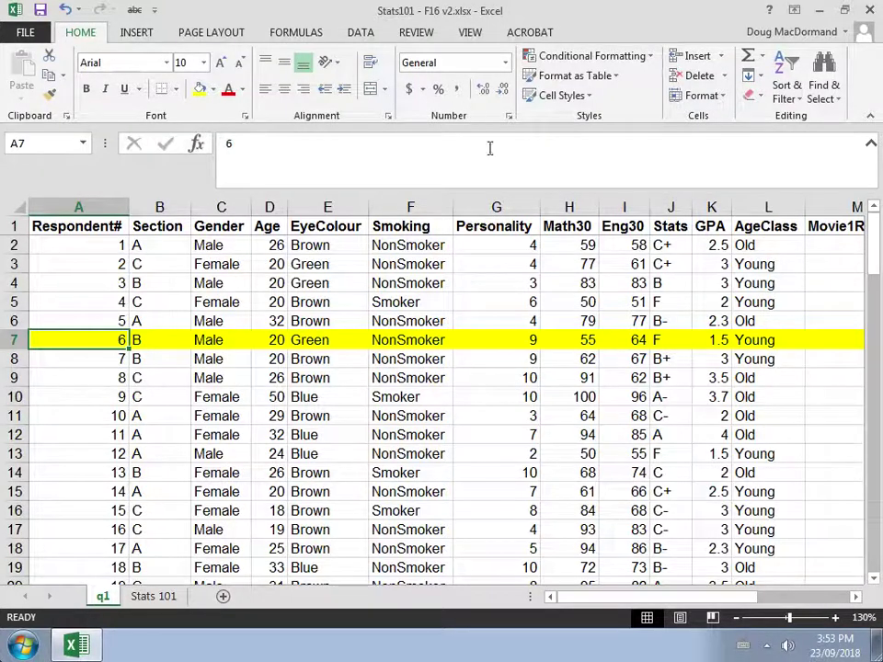
- Sort all records by Math30 from smallest to largest, with only the single cell H4 selected in that column
left_click(584, 283)
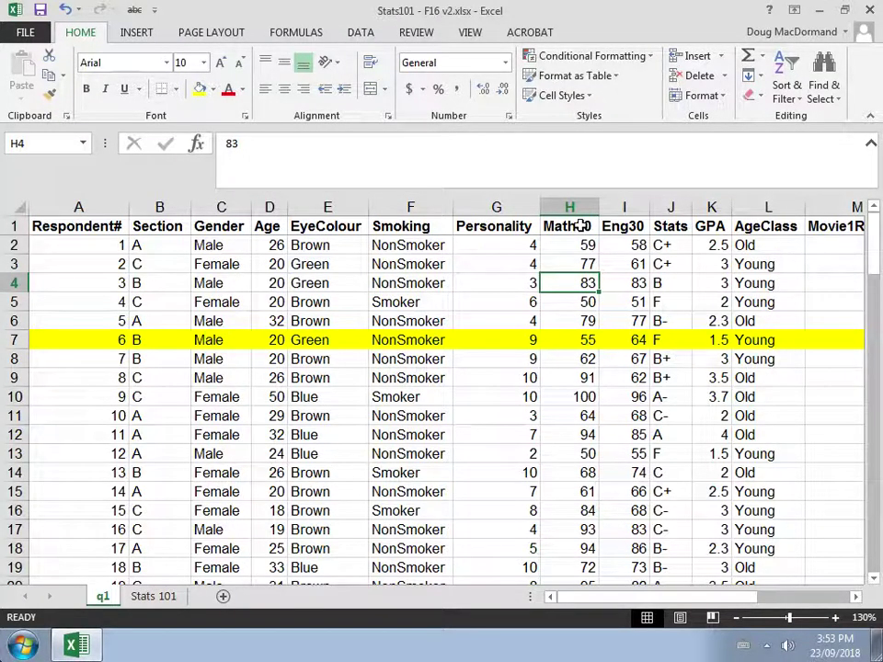
left_click(567, 204)
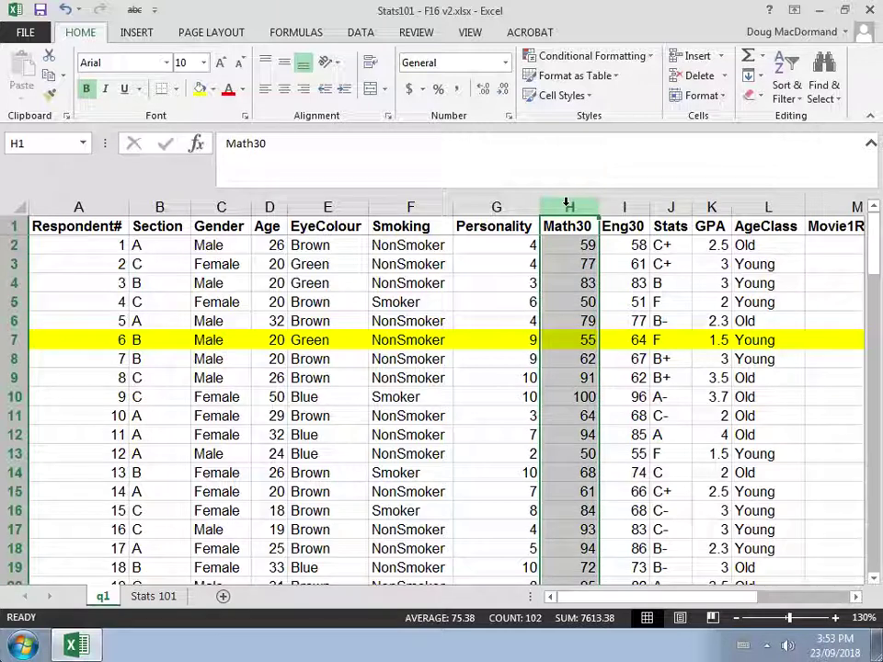
left_click(570, 286)
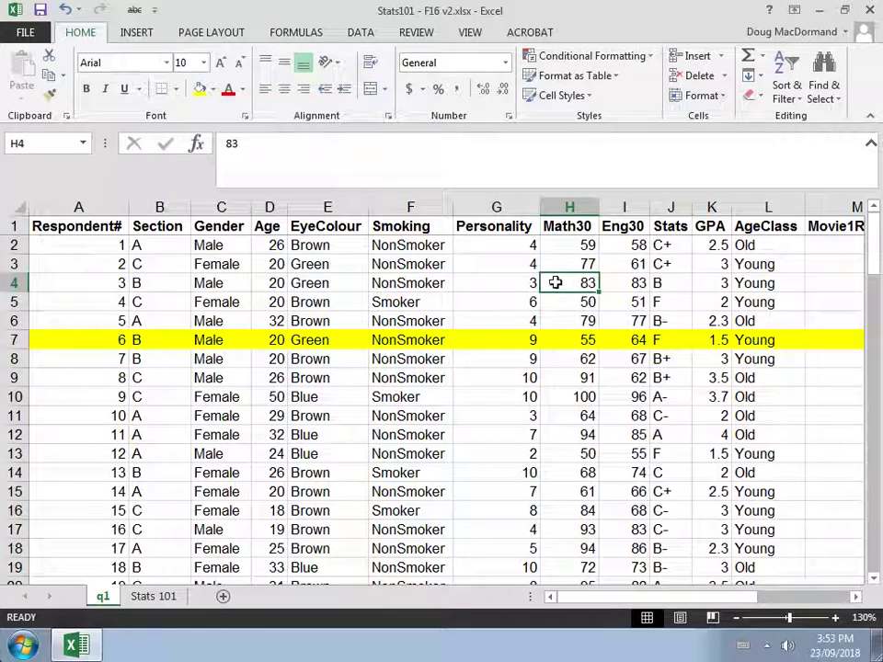
left_click(363, 35)
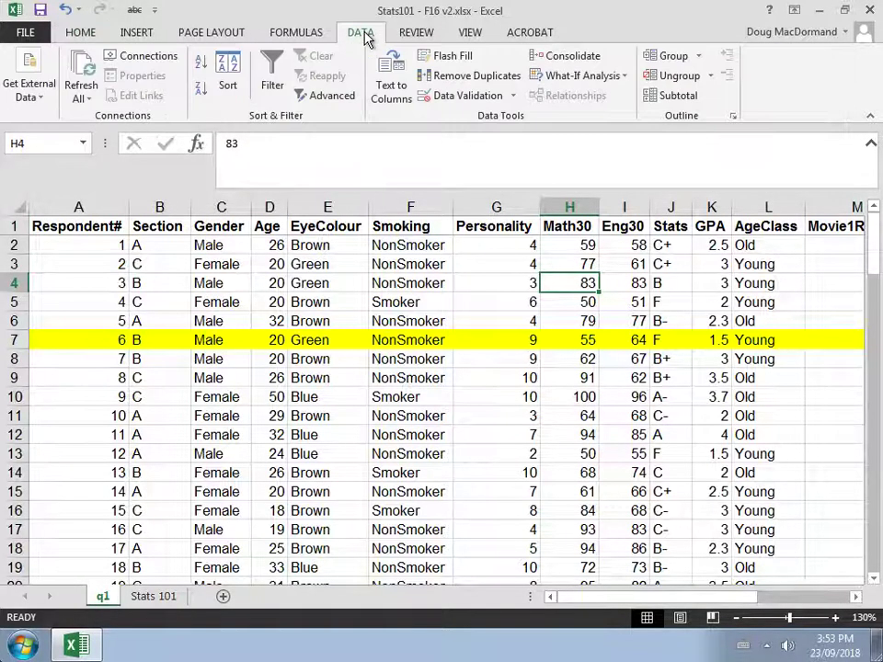
left_click(202, 71)
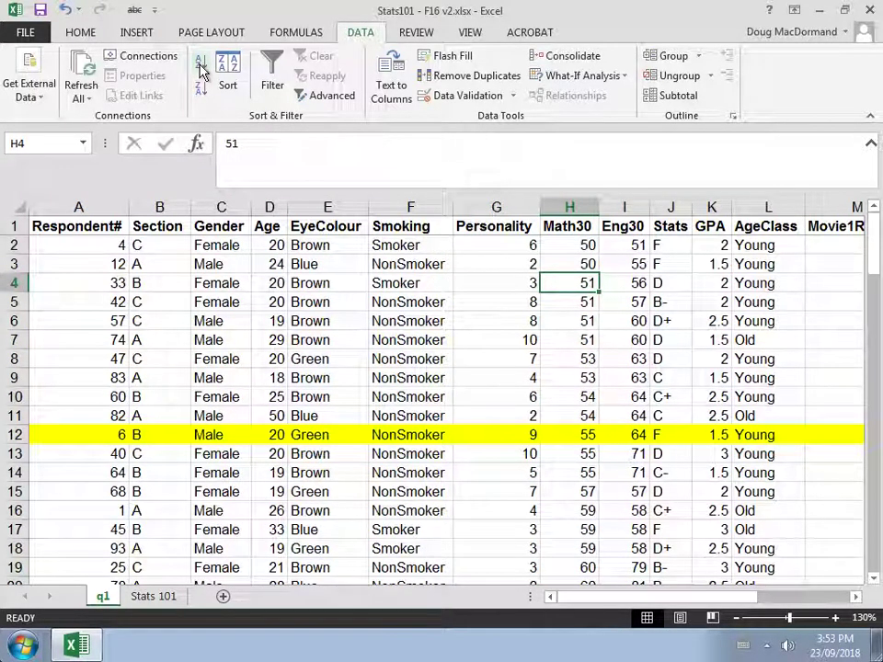
- Check the sorted Math30 scores from H2 down past the last record and back up to H92
key("Up")
key("Up")
key("Up")
key("Down")
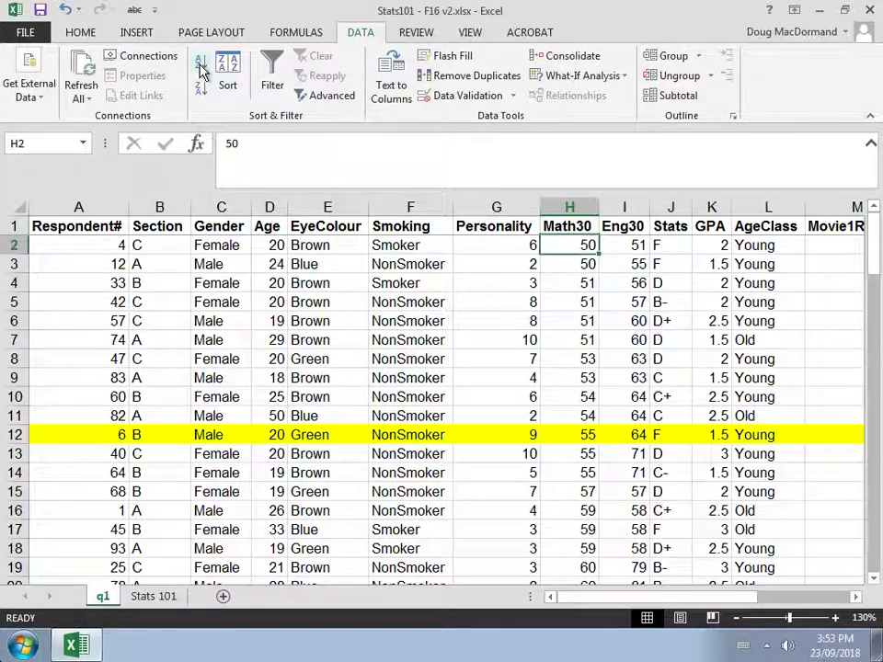
key("Down")
key("Down")
key("Down")
key("Down")
key("Down")
key("Down")
key("Down")
key("Down")
key("Down")
key("Down")
key("Down")
key("Down")
key("Down")
key("Down")
key("Down")
key("Down")
key("Down")
key("Down")
key("Down")
key("Down")
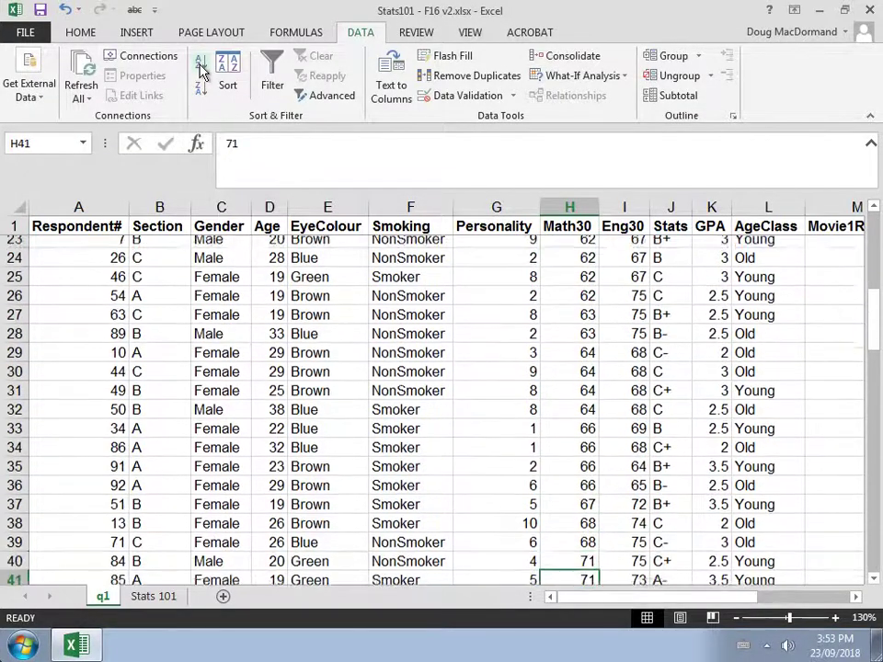
key("Down")
key("Down")
key("Down")
key("Down")
key("Down")
key("Down")
key("Down")
key("Down")
key("Down")
key("Down")
key("Down")
key("Down")
key("Down")
key("Down")
key("Down")
key("Down")
key("Down")
key("Down")
key("Down")
key("Down")
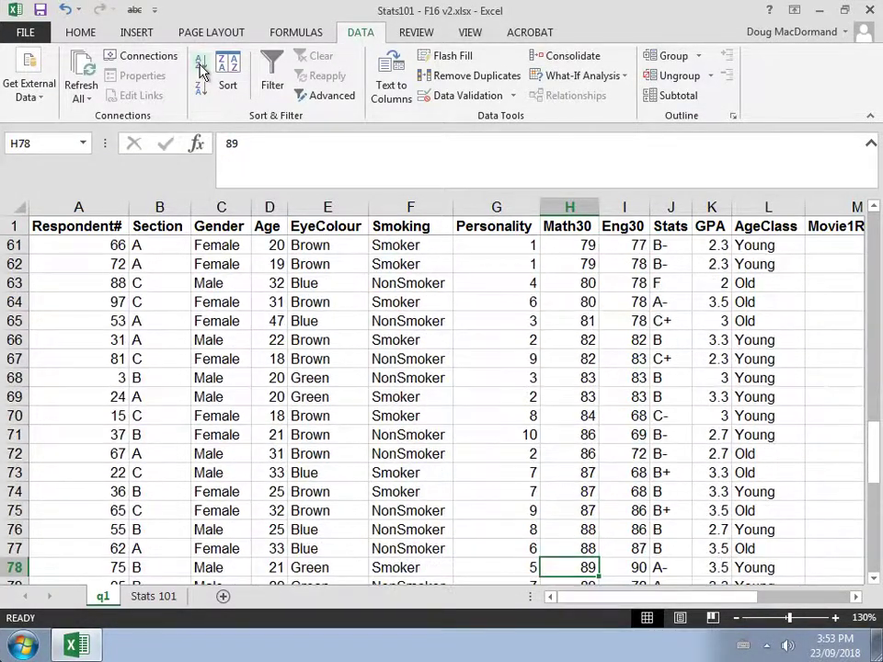
key("Down")
key("Down")
key("Down")
key("Down")
key("Down")
key("Down")
key("Down")
key("Down")
key("Down")
key("Down")
key("Down")
key("Down")
key("Down")
key("Down")
key("Down")
key("Down")
key("Down")
key("Down")
key("Down")
key("Down")
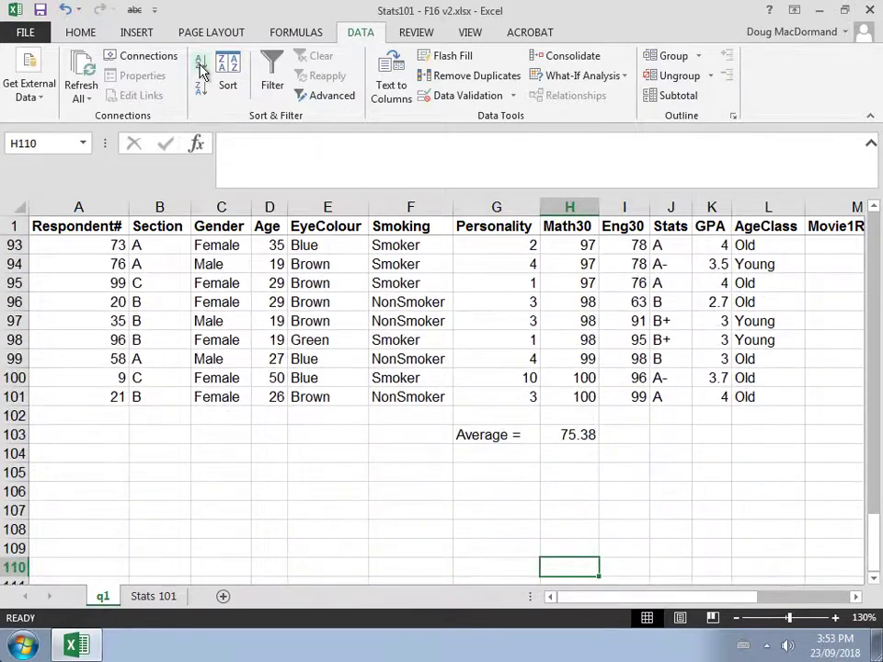
key("Up")
key("Up")
key("Up")
key("Up")
key("Up")
key("Up")
key("Up")
key("Up")
key("Up")
key("Up")
key("Up")
key("Up")
key("Up")
key("Up")
key("Up")
key("Up")
key("Up")
key("Up")
key("Up")
key("Up")
key("Down")
key("Down")
key("Down")
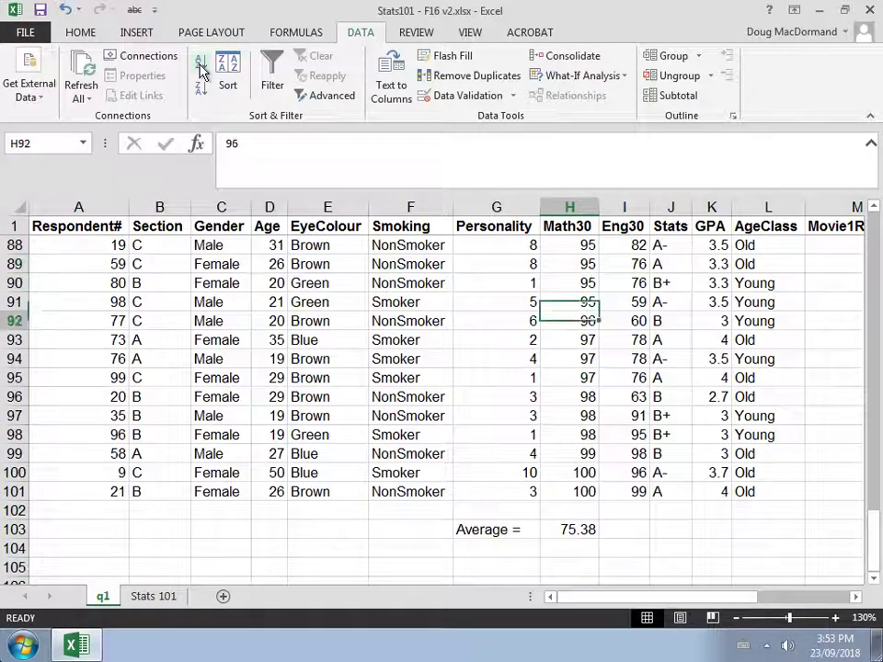
- Delete the average label and formula in row 103 below the records, and select the last Math30 score in H101
key("Down")
key("Down")
key("Down")
key("Down")
key("Down")
key("Down")
key("Down")
key("Down")
key("Down")
key("Down")
key("Down")
key("Down")
key("Down")
key("Up")
key("Up")
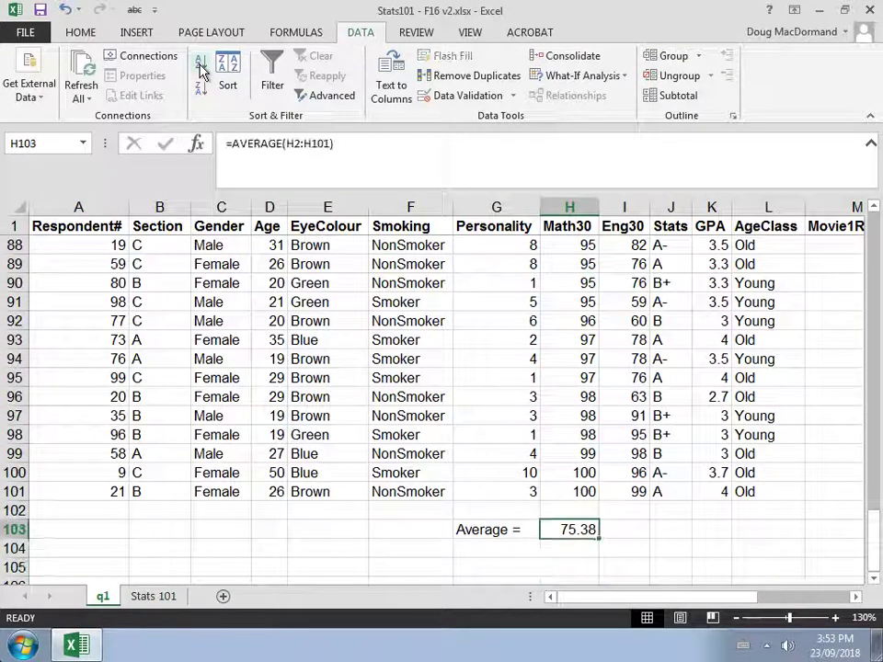
key("shift+Left")
key("shift+Left")
key("Delete")
key("Right")
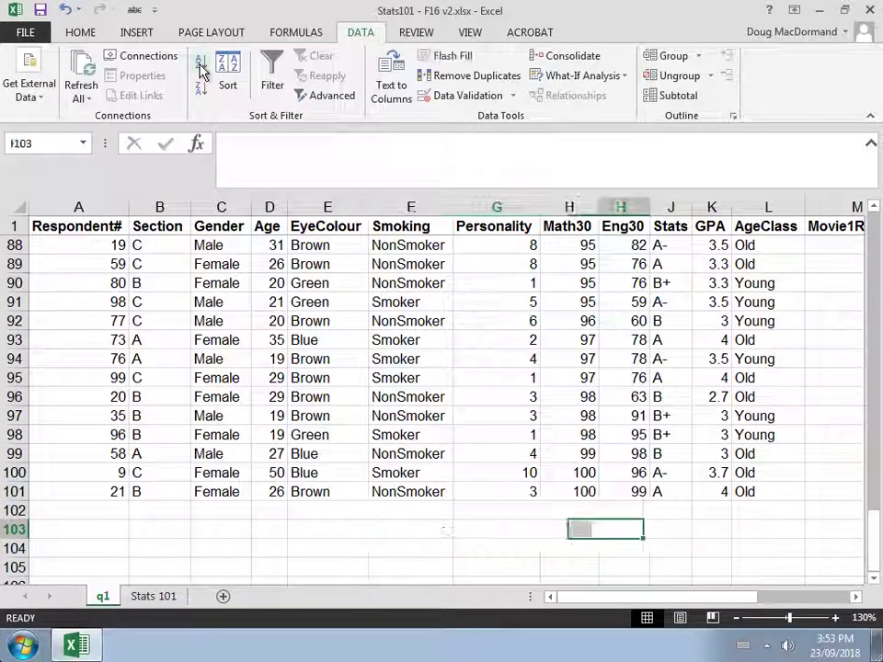
key("Up")
key("Up")
key("Left")
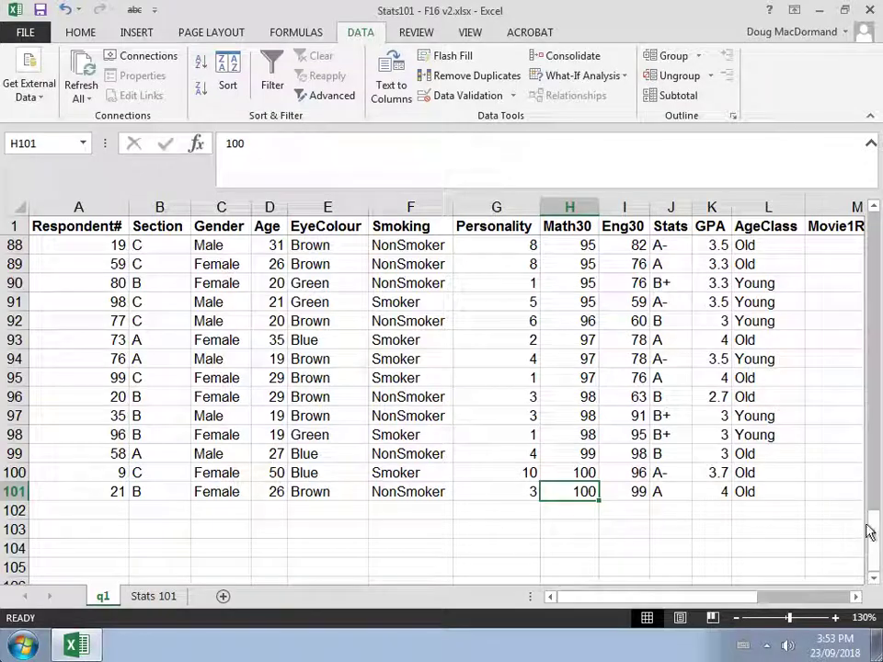
- Follow the yellow record in row 12 across to Movie2Rating and back to its respondent number
left_click_drag(869, 532, 876, 241)
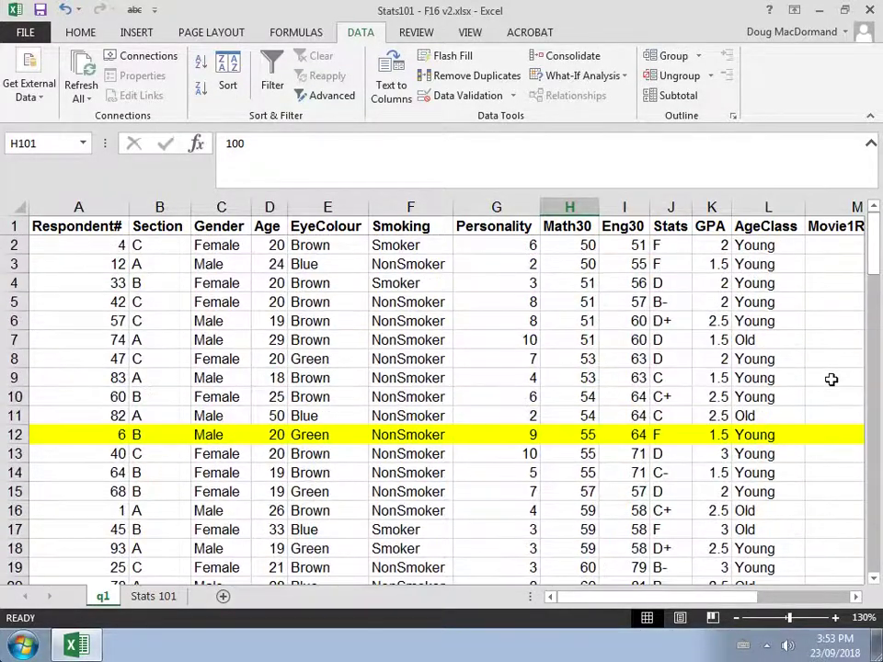
left_click(791, 437)
key("Right")
key("Right")
key("Right")
key("Left")
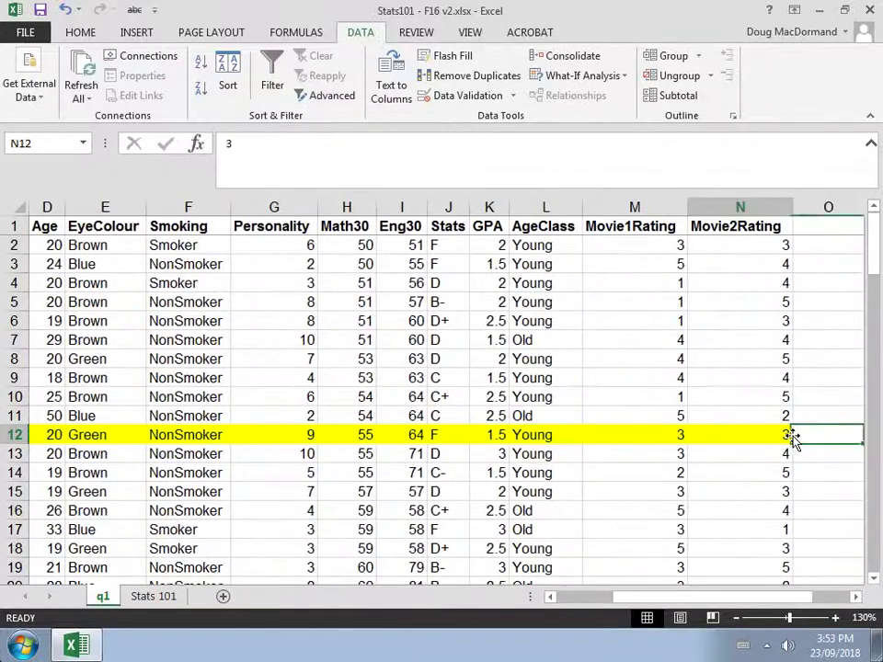
key("Left")
key("Left")
key("Home")
- Move up the Respondent# column to A2, and across the first record to its Math30 score in H2
key("Up")
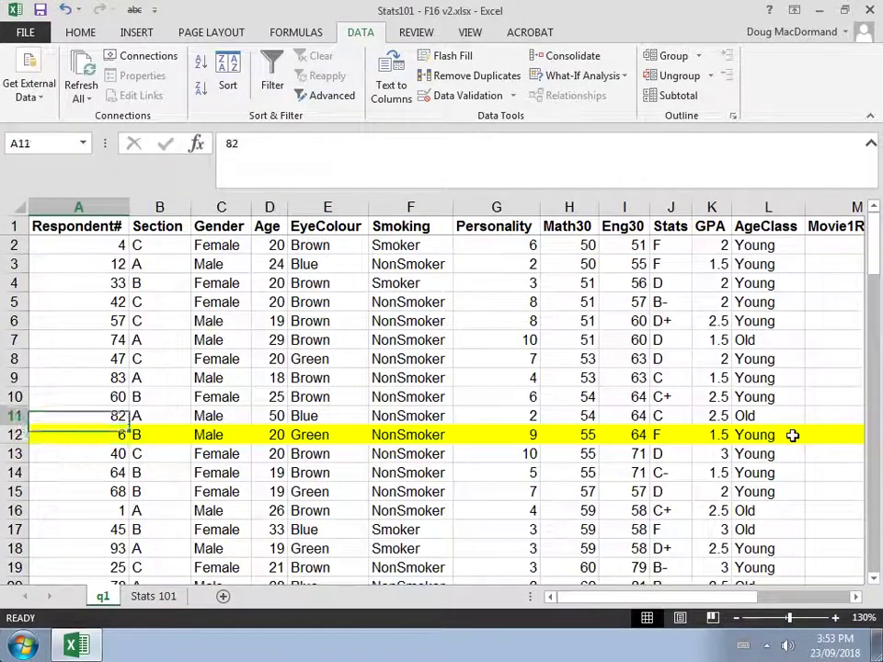
key("Up")
key("Up")
key("Up")
key("Up")
key("Up")
key("Up")
key("Up")
key("Up")
key("Up")
key("Up")
key("Down")
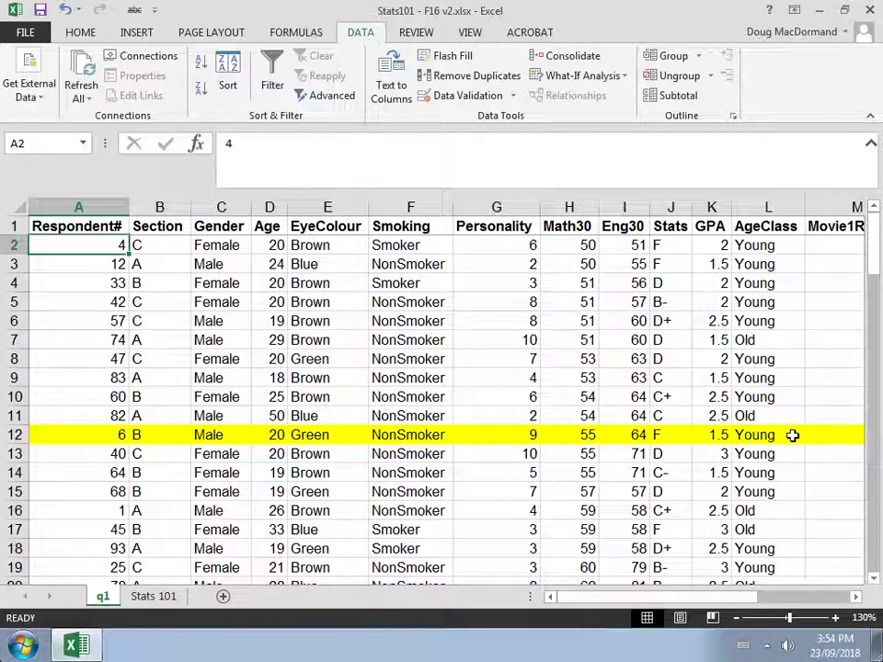
key("Right")
key("Right")
key("Right")
key("Right")
key("Right")
key("Right")
key("Right")
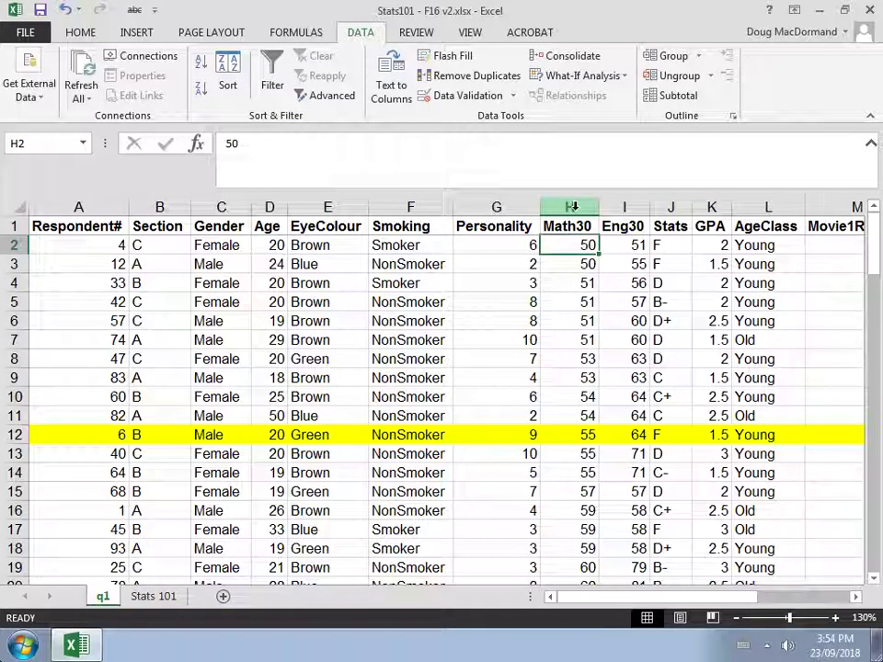
- Insert a blank column between Math30 and Eng30
left_click(620, 206)
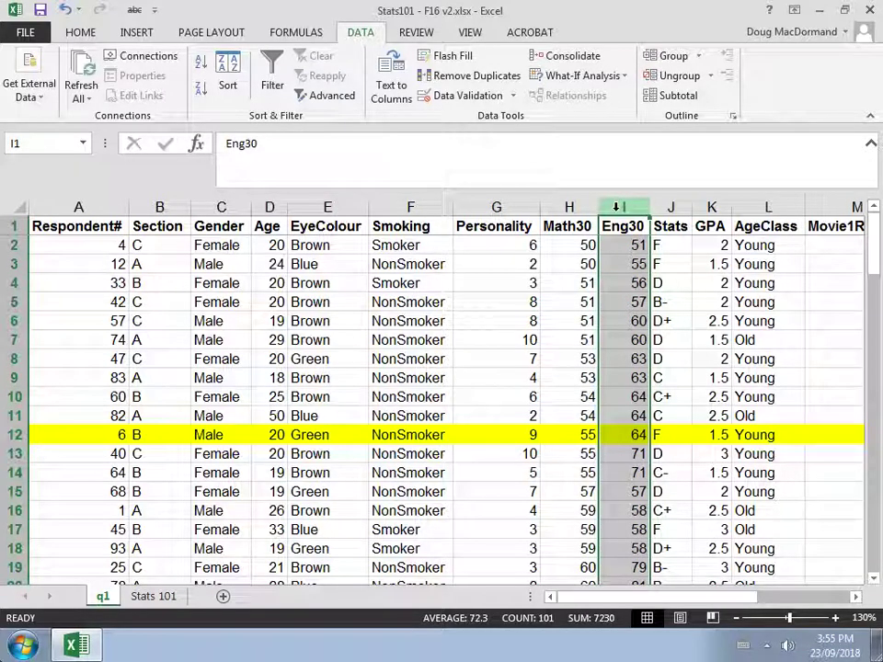
right_click(616, 207)
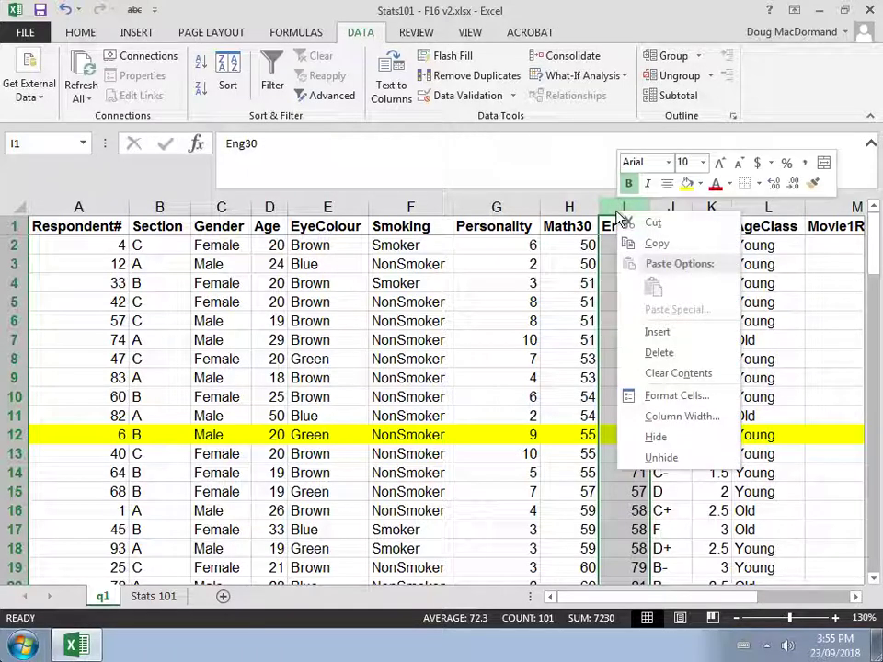
left_click(649, 335)
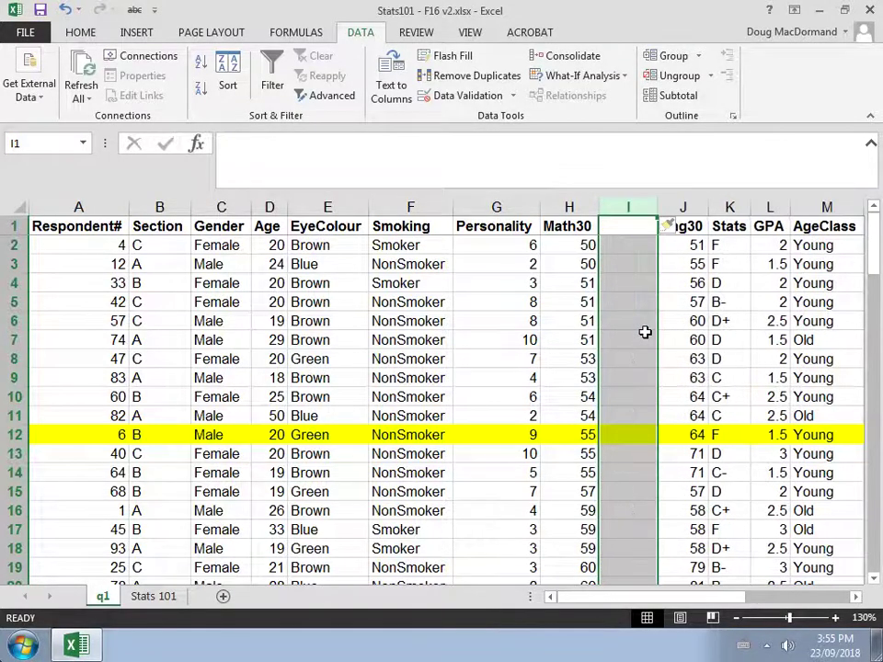
- Enter the header NewMath30 in I1 and fit the column width to it
left_click(629, 225)
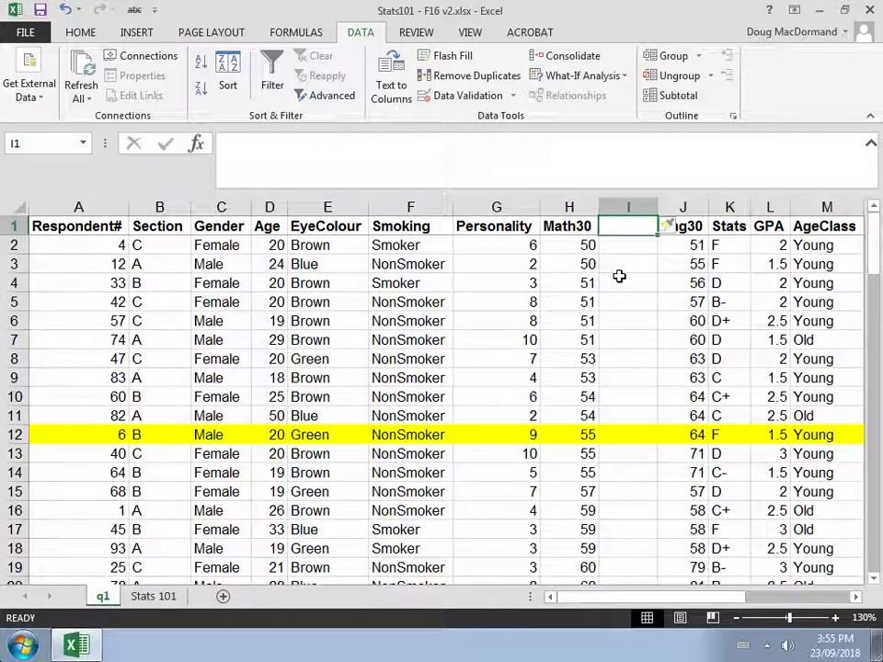
type("NewMa")
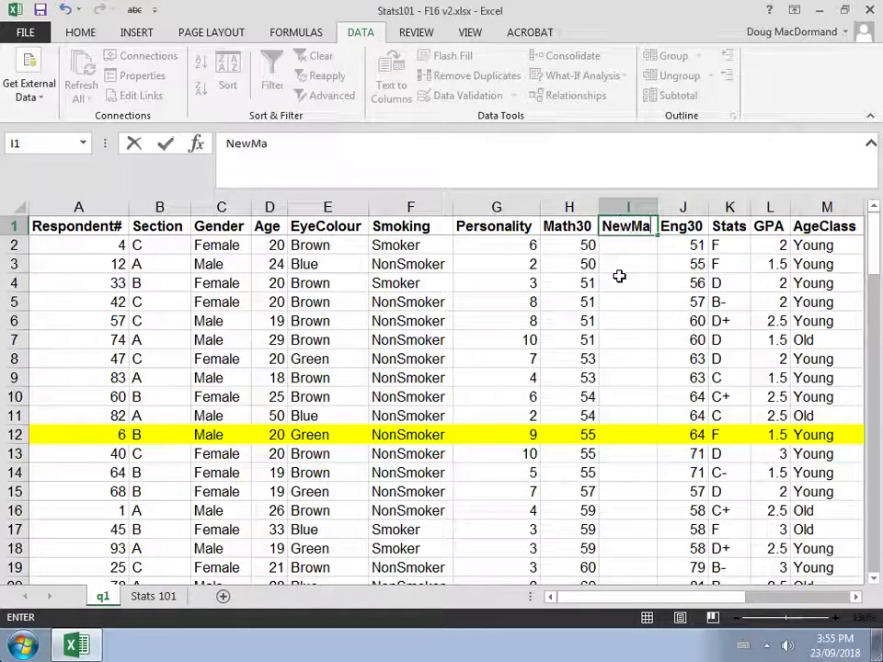
type("th30")
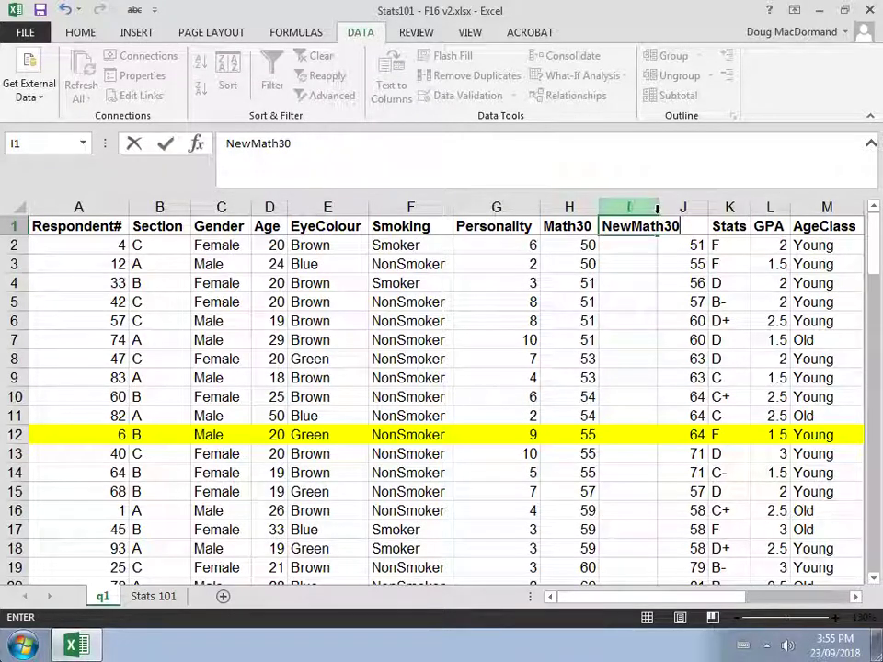
key("Return")
key("Up")
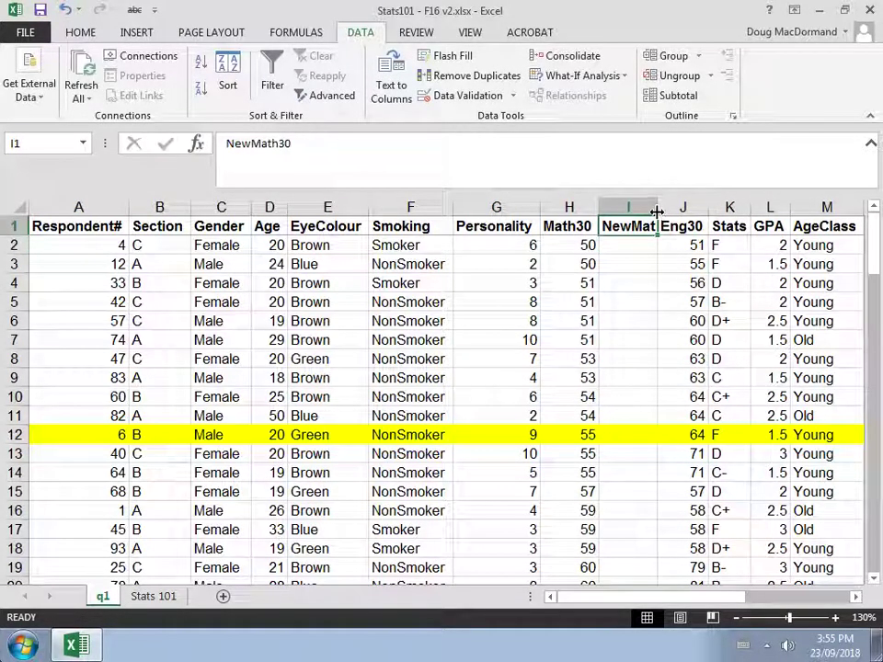
double_click(657, 214)
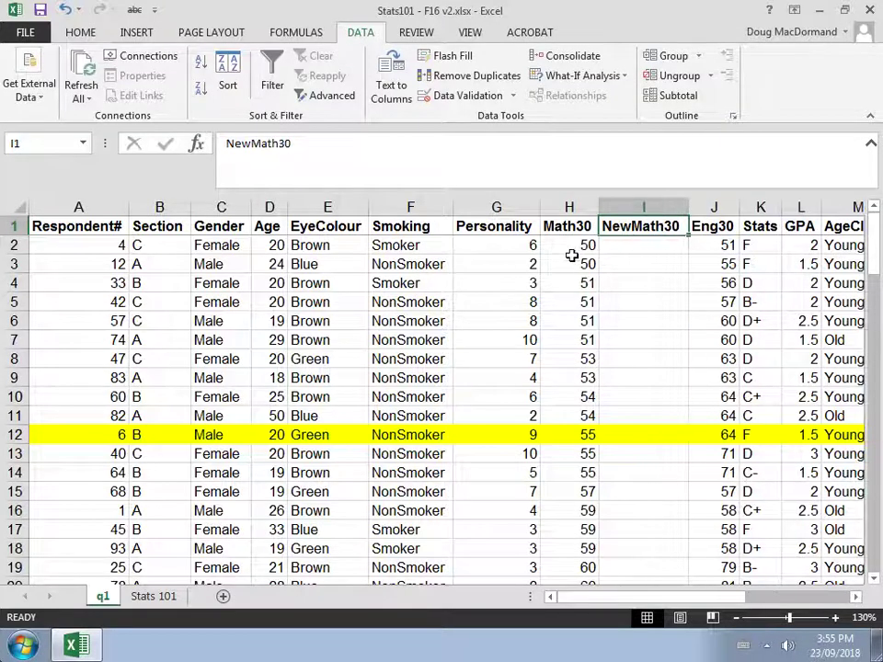
- Examine the data on both sides of the empty NewMath30 column, selecting A1:H14 and the columns from Eng30 to AgeClass
left_click(96, 221)
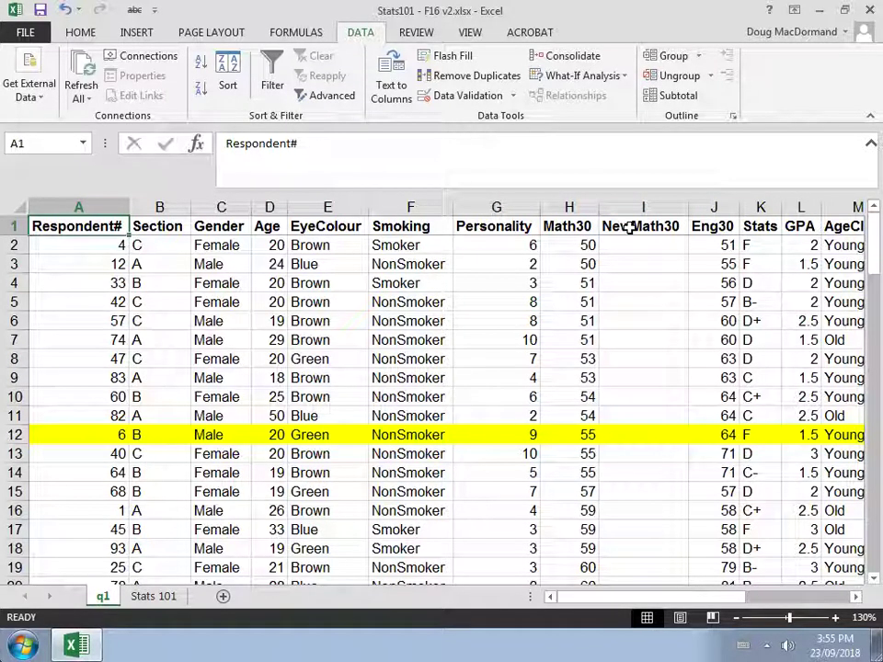
left_click(629, 228)
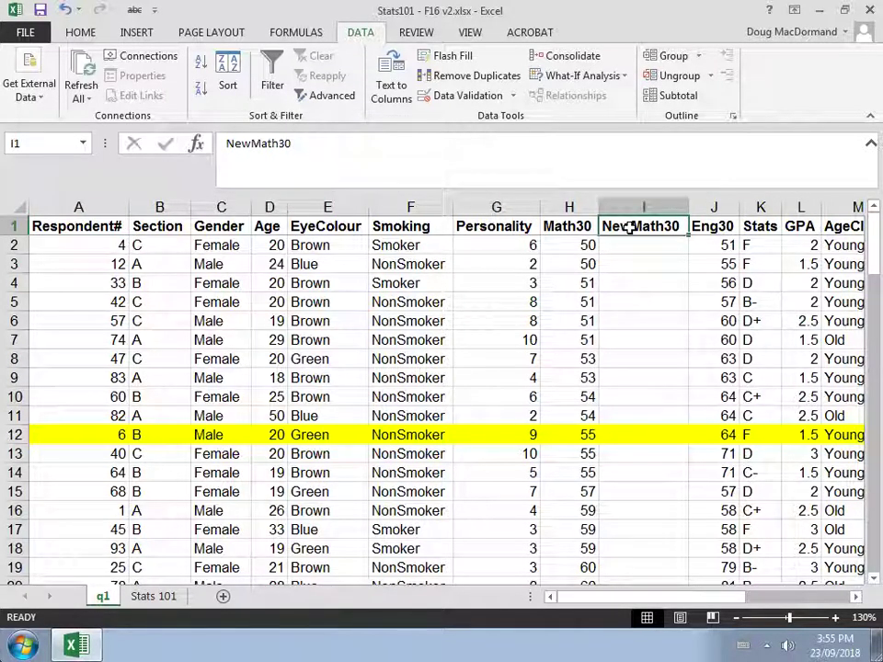
left_click(90, 228)
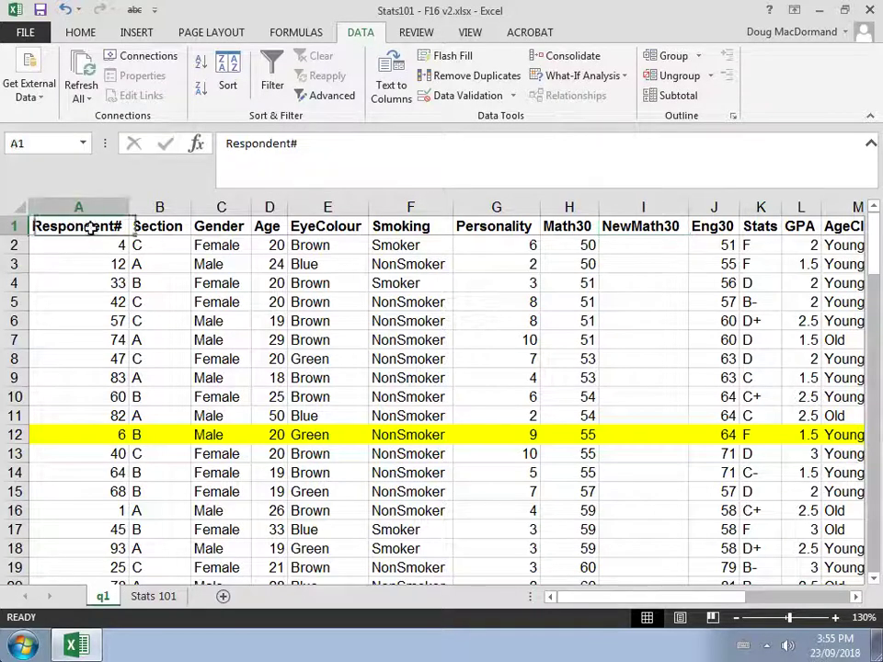
left_click_drag(90, 228, 552, 475)
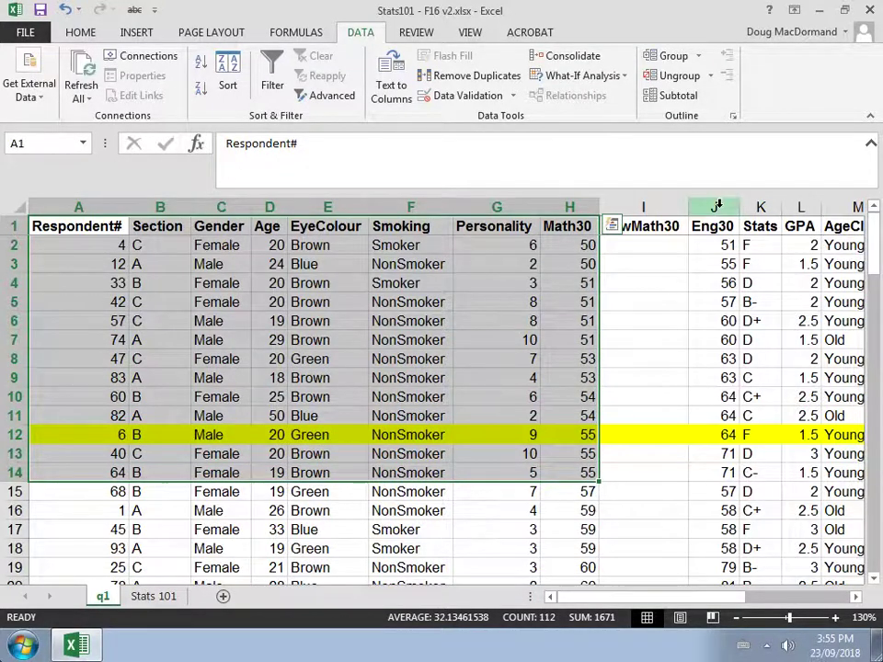
left_click_drag(718, 204, 468, 239)
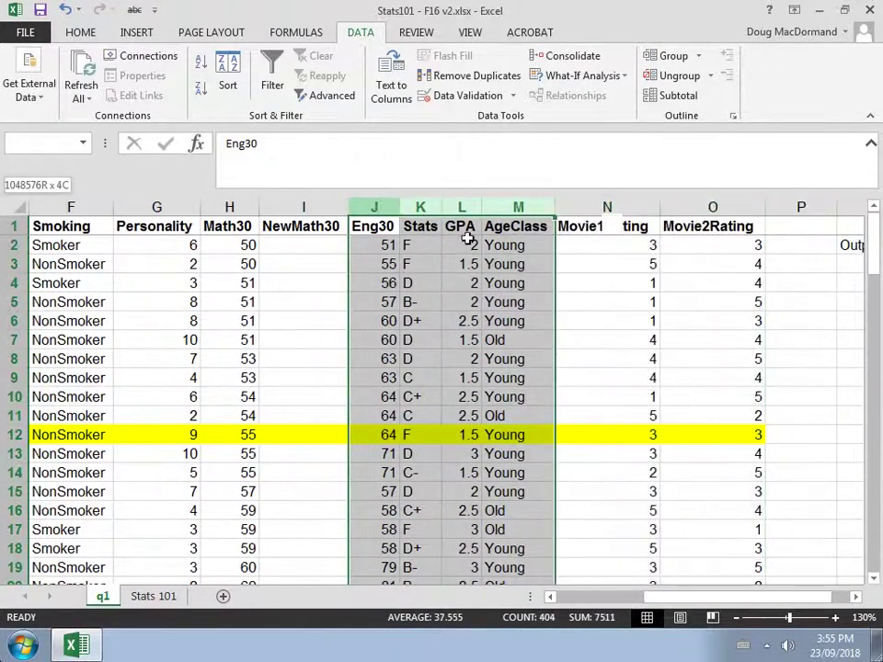
- Delete the whole NewMath30 column and deselect the remaining columns
left_click(314, 252)
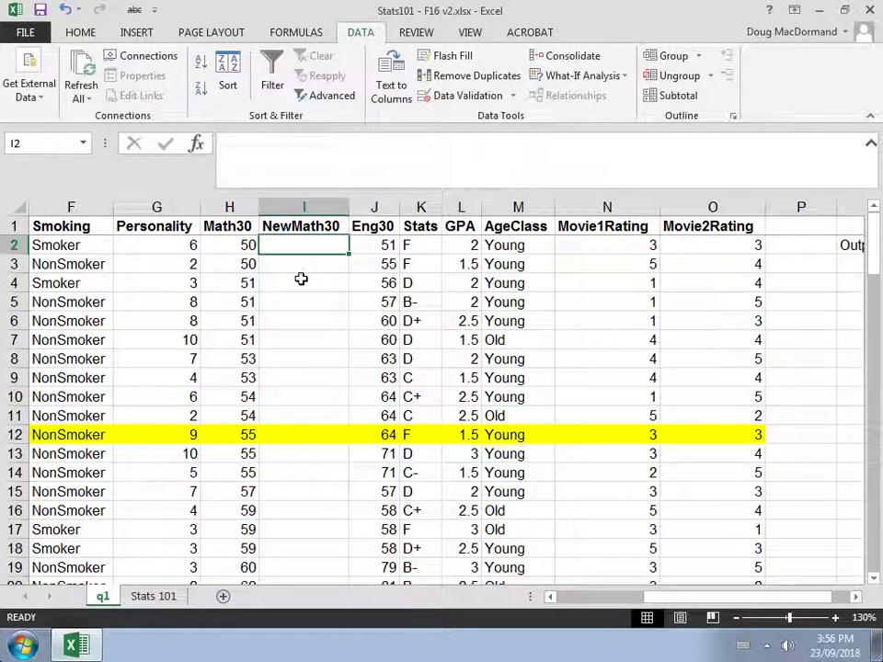
right_click(295, 206)
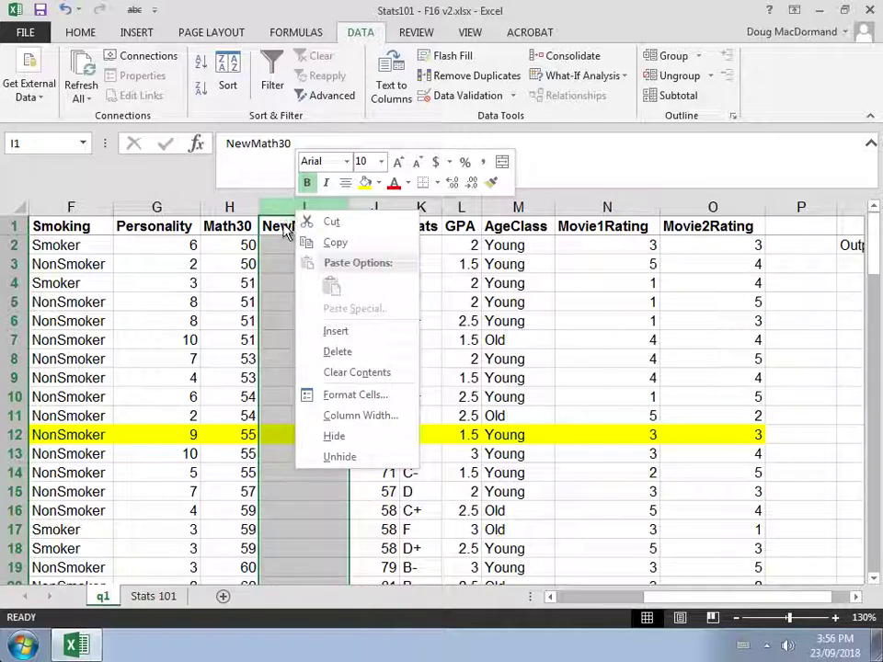
left_click(337, 352)
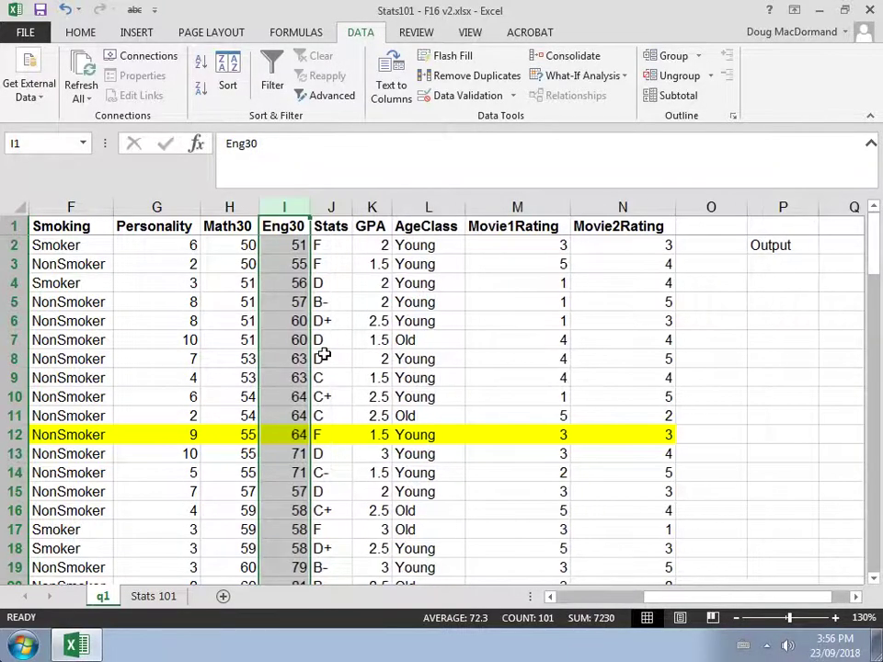
left_click(358, 289)
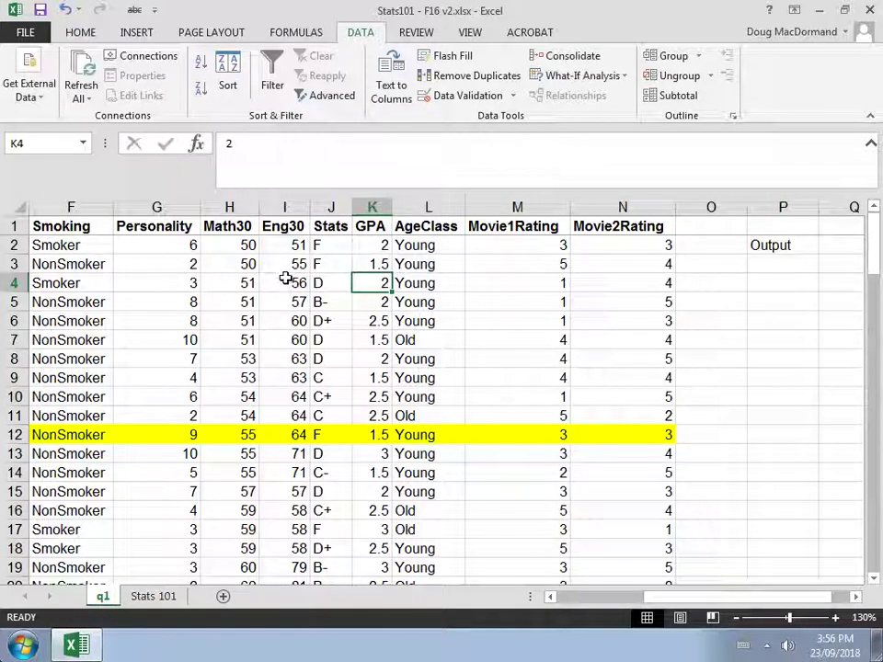
- Delete columns I to N, from Eng30 through Movie2Rating, leaving Math30 as the last data column
left_click(290, 208)
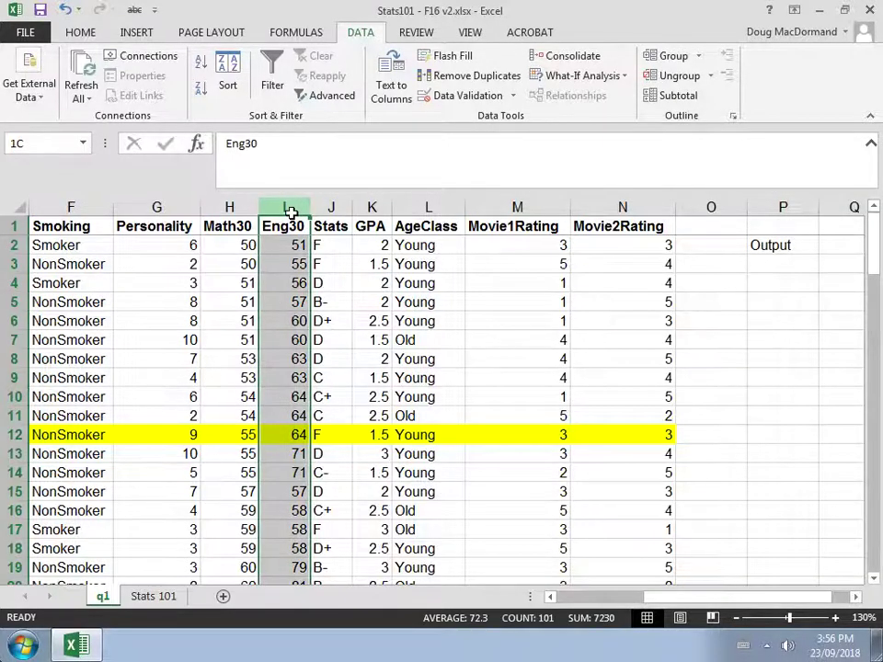
left_click_drag(314, 198, 602, 200)
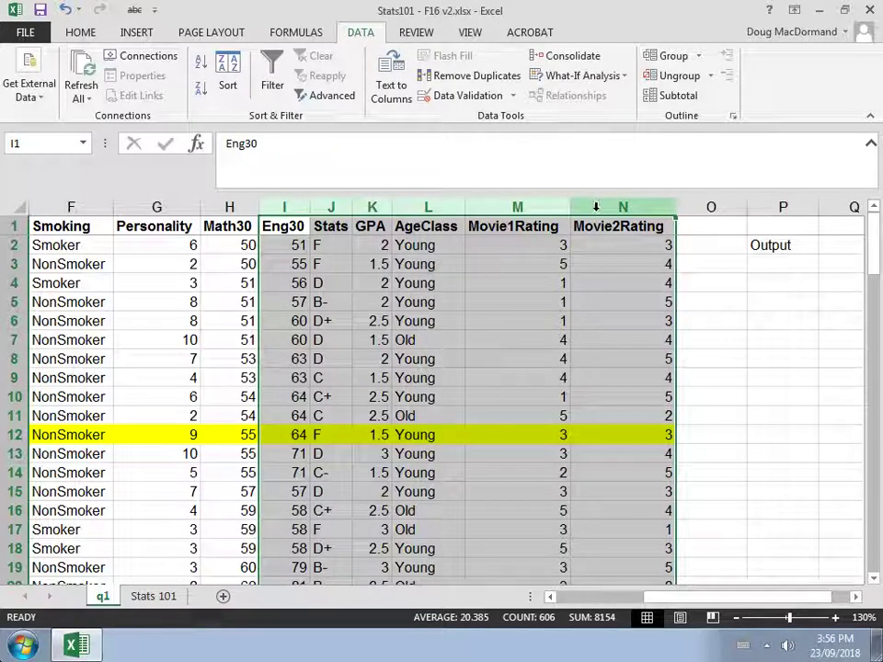
right_click(595, 206)
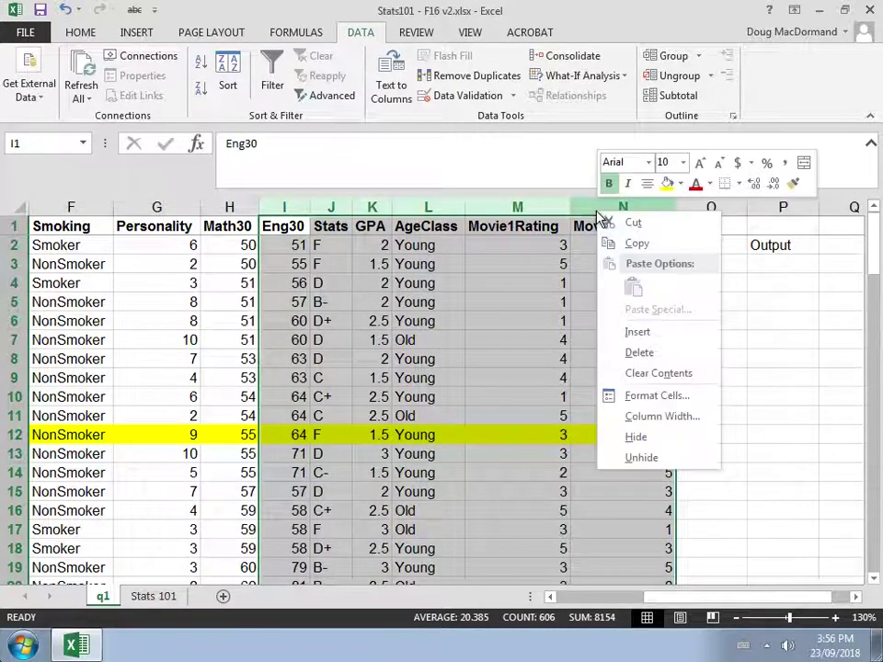
left_click(640, 357)
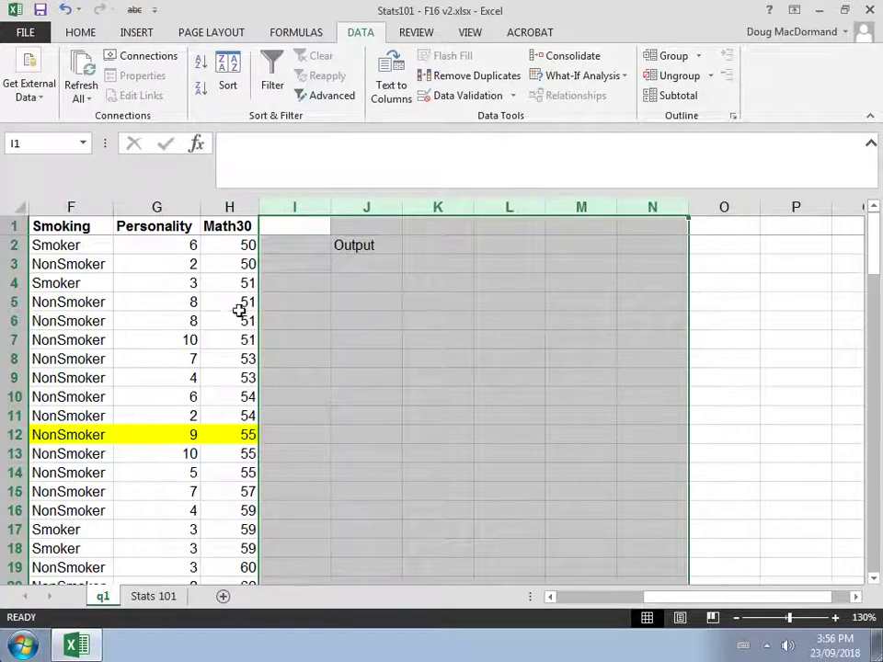
- Move back along row 3 to the respondent number in A3, and select the Respondent# header
left_click(173, 268)
key("Left")
key("Left")
key("Left")
key("Left")
key("Left")
key("Left")
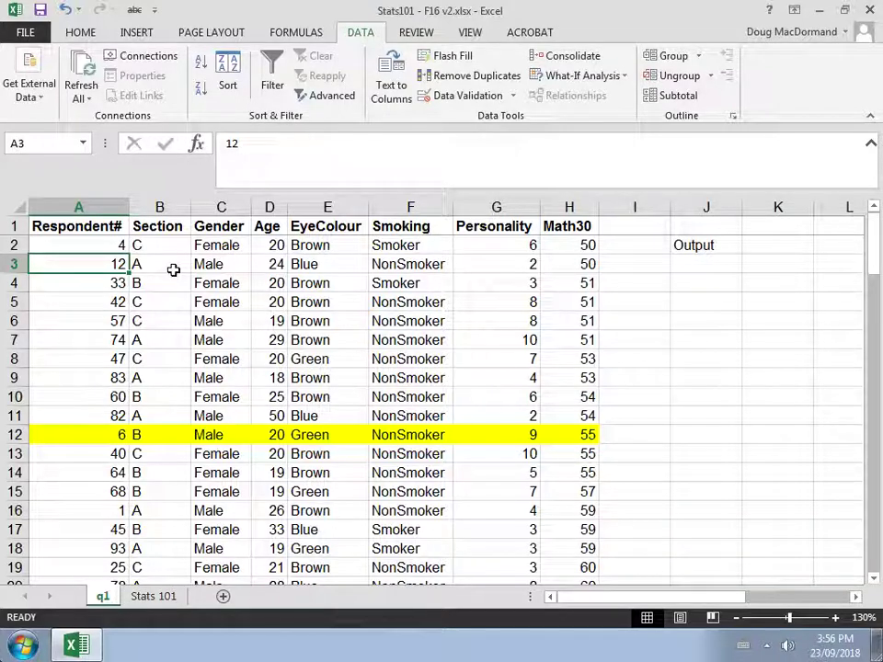
left_click(86, 224)
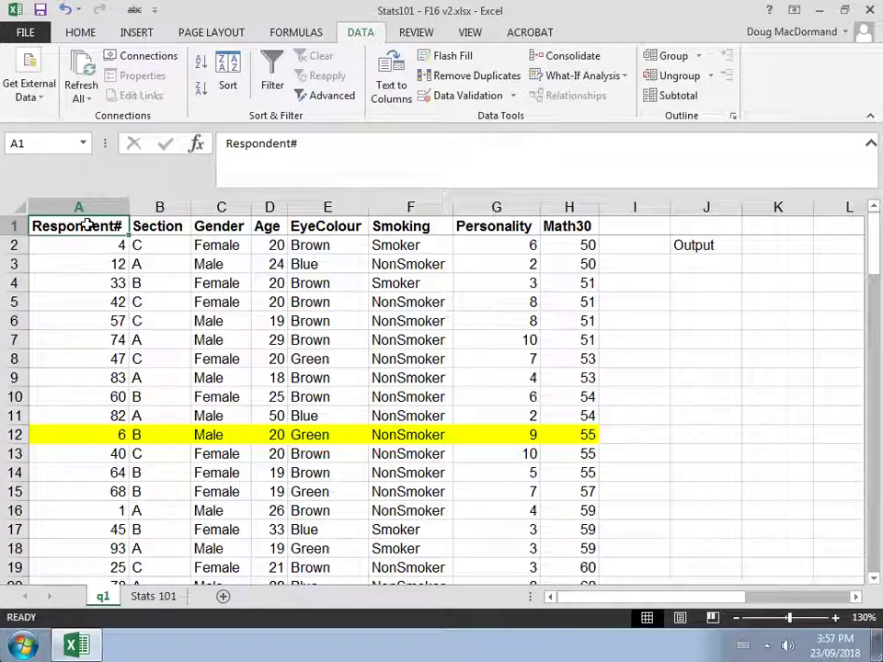
- Move across the record in row 3 to Math30, and down the scores to H8
key("Down")
key("Down")
key("Right")
key("Right")
key("Right")
key("Right")
key("Right")
key("Right")
key("Right")
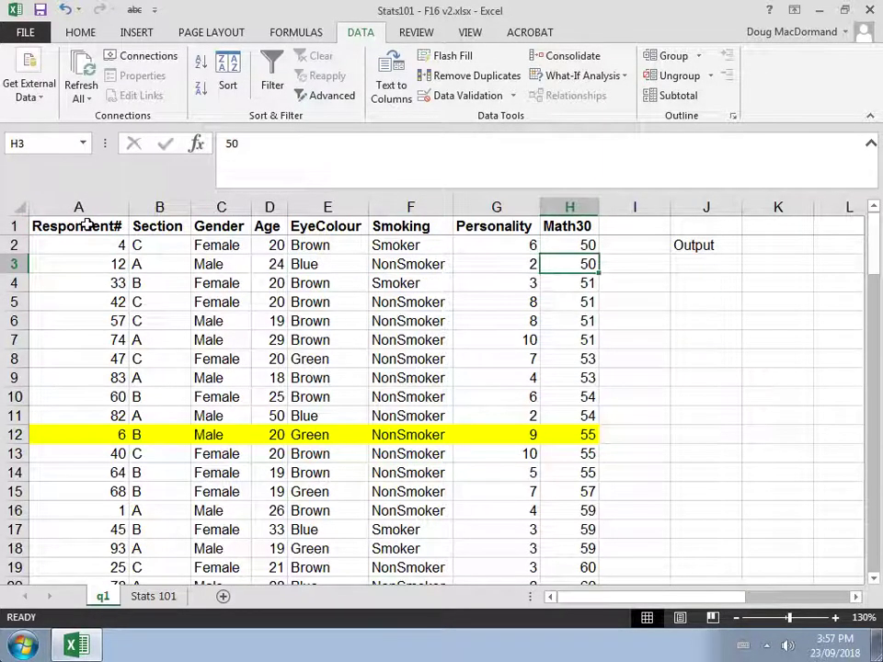
key("Down")
key("Down")
key("Down")
key("Down")
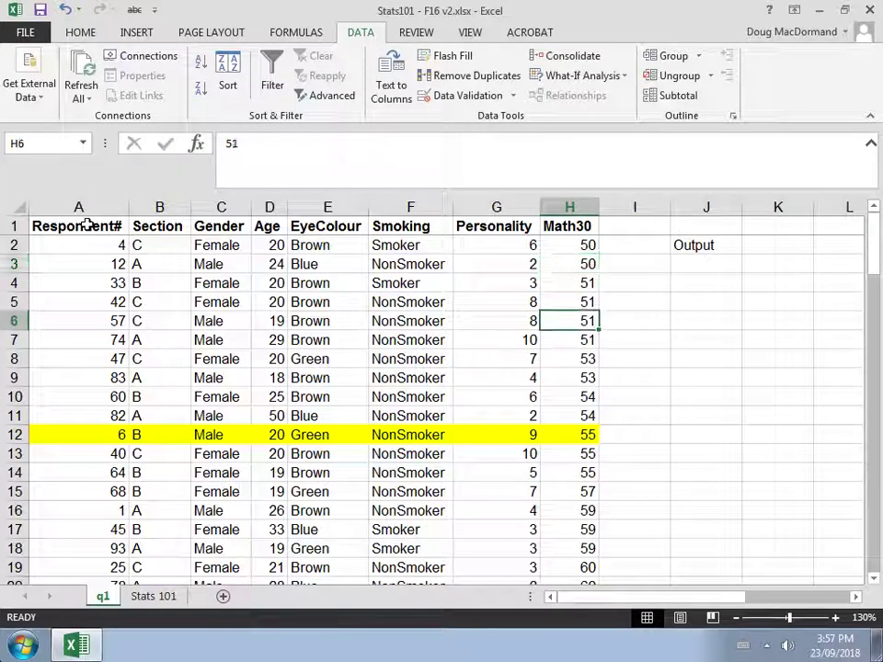
key("Down")
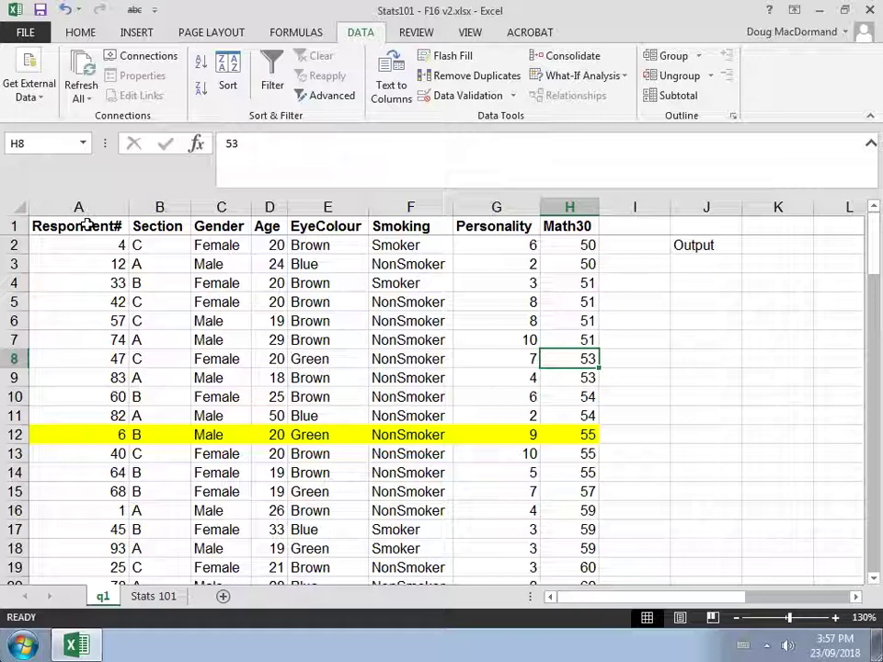
- Trace the record in row 8 back from Math30 to its respondent number in A8
key("Left")
key("Left")
key("Left")
key("Left")
key("Left")
key("Left")
key("Left")
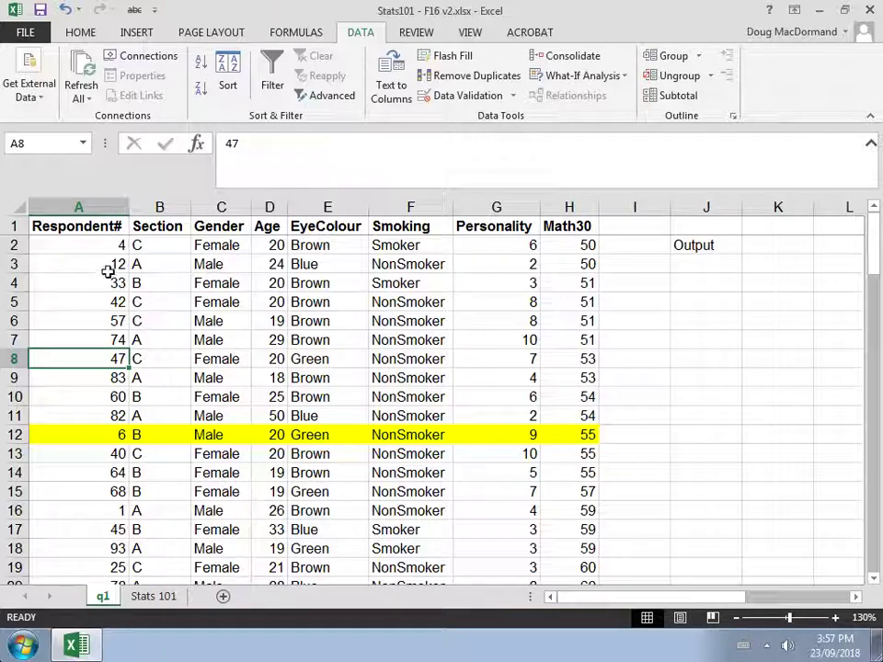
- Sort all records by Respondent# from smallest to largest, and select the entire yellow row 7
left_click(104, 264)
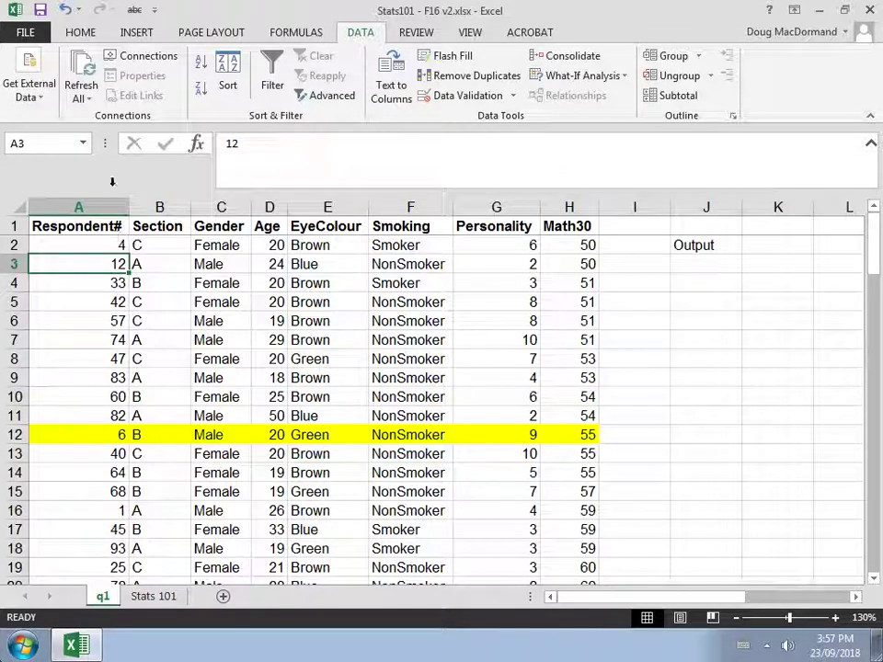
left_click(200, 68)
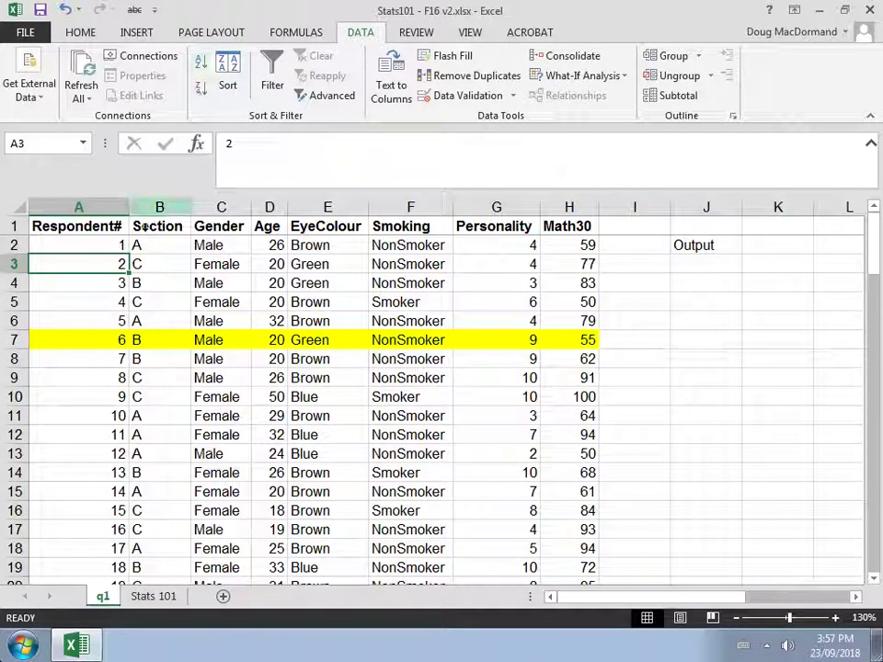
left_click(14, 338)
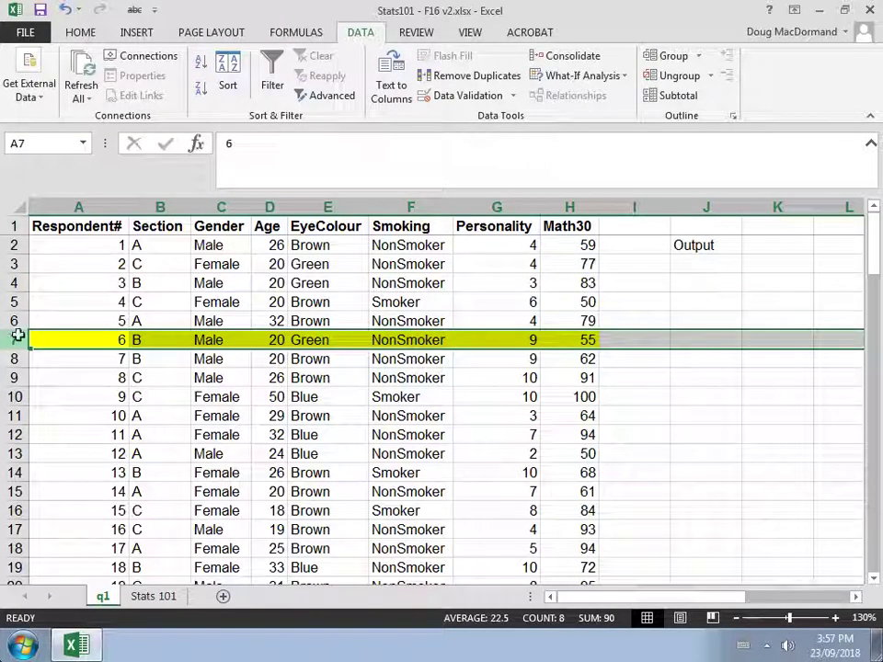
- Delete the Section through Personality columns from the q1 sheet, keeping only Respondent# and Math30
left_click(112, 301)
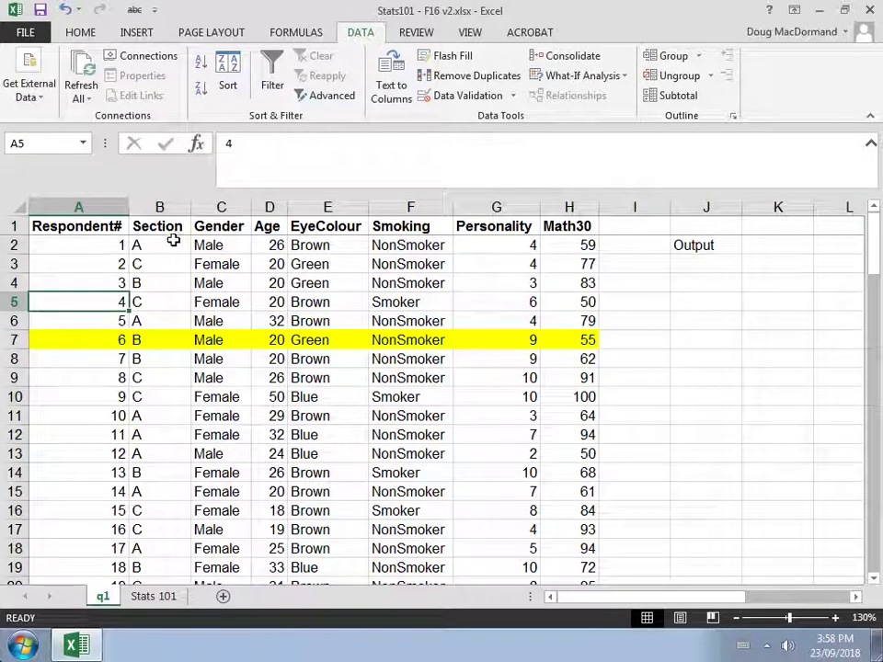
left_click(160, 207)
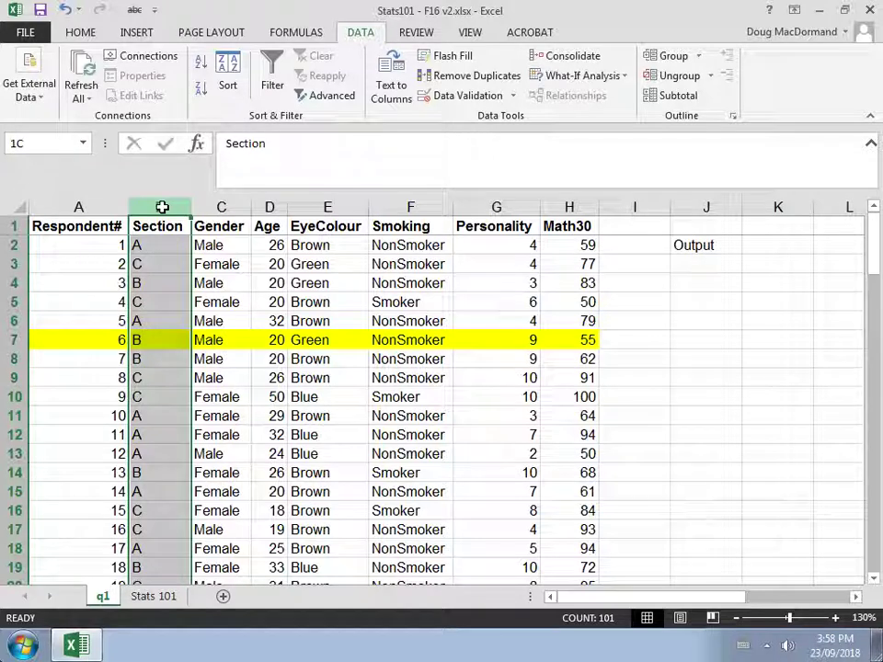
left_click_drag(162, 207, 483, 200)
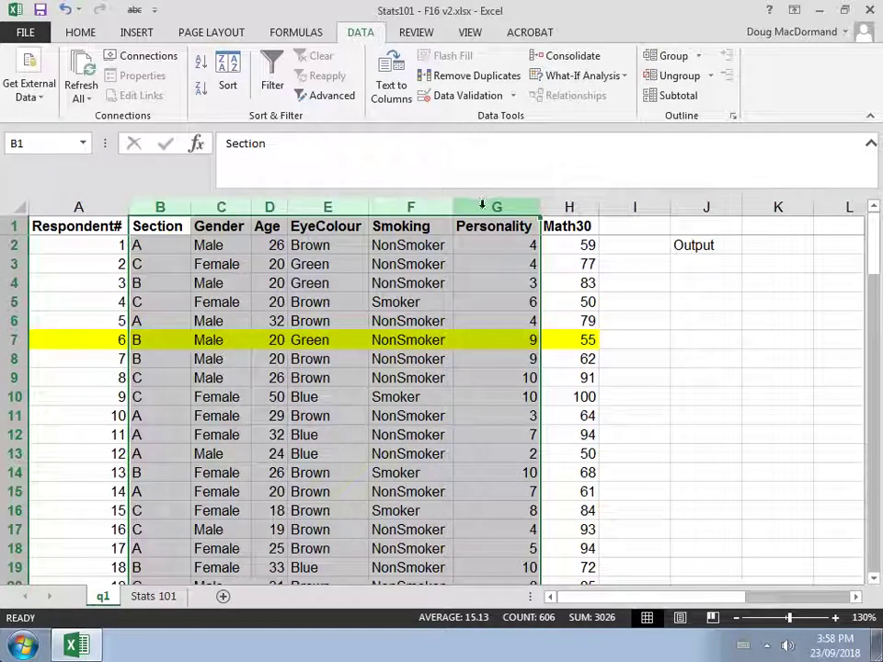
right_click(483, 205)
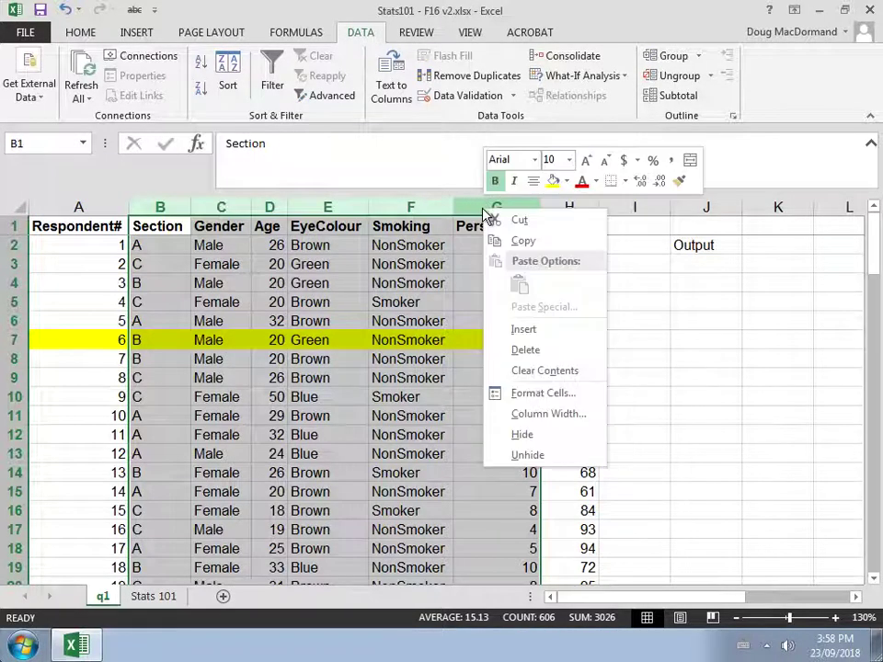
left_click(517, 352)
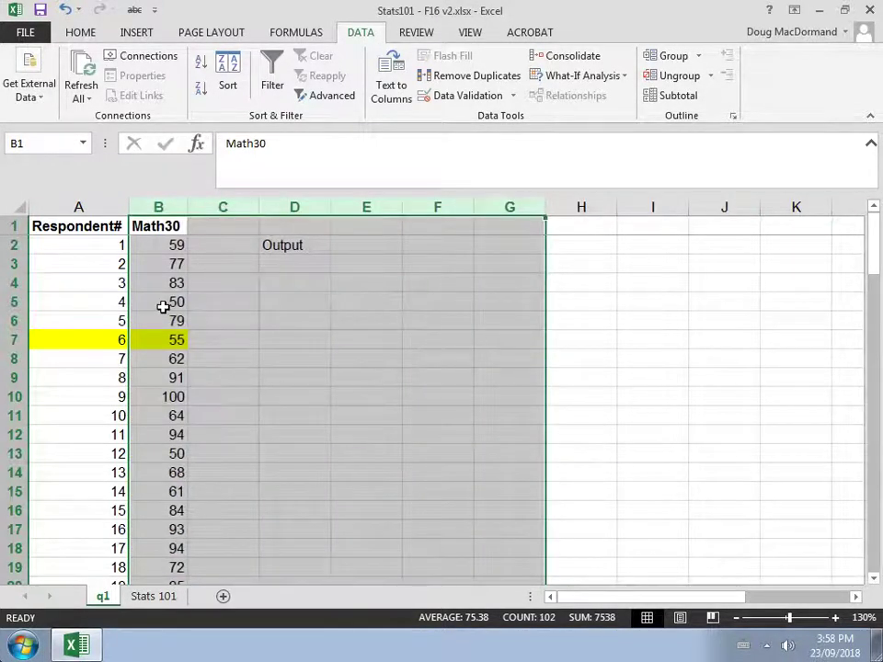
left_click(163, 306)
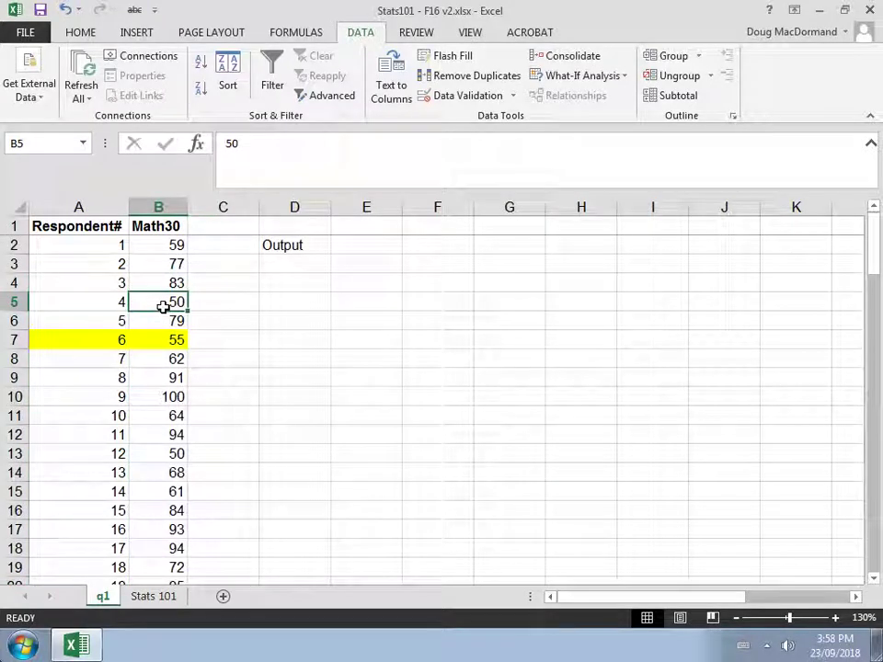
key("Up")
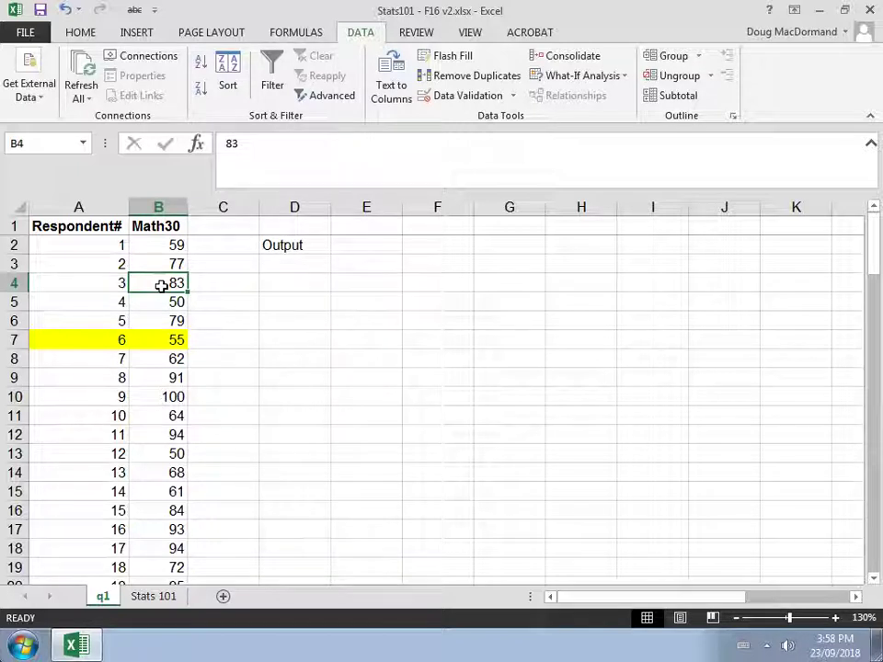
- Select empty cell D5 and look through the available statistical functions without inserting one
left_click(314, 300)
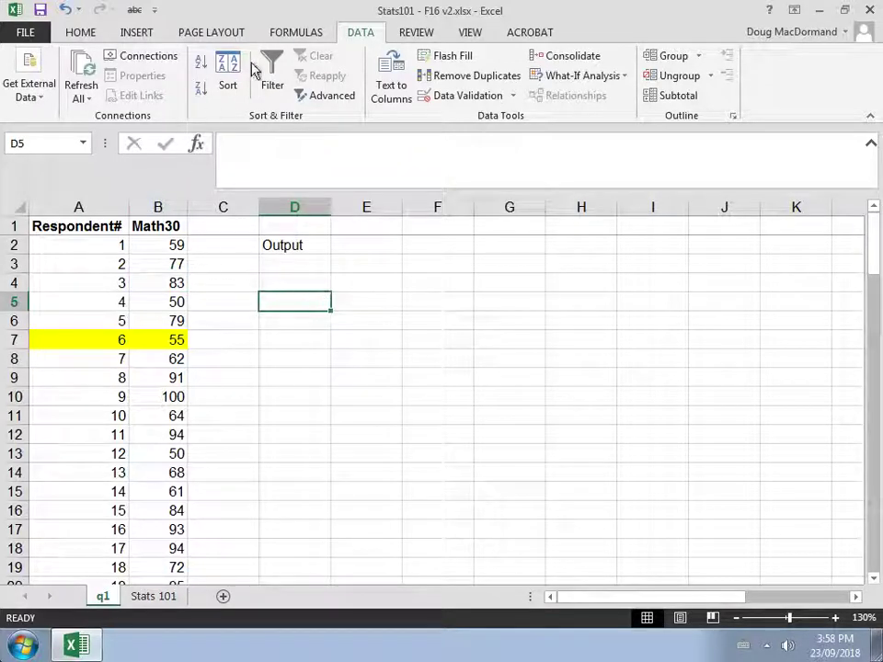
left_click(288, 40)
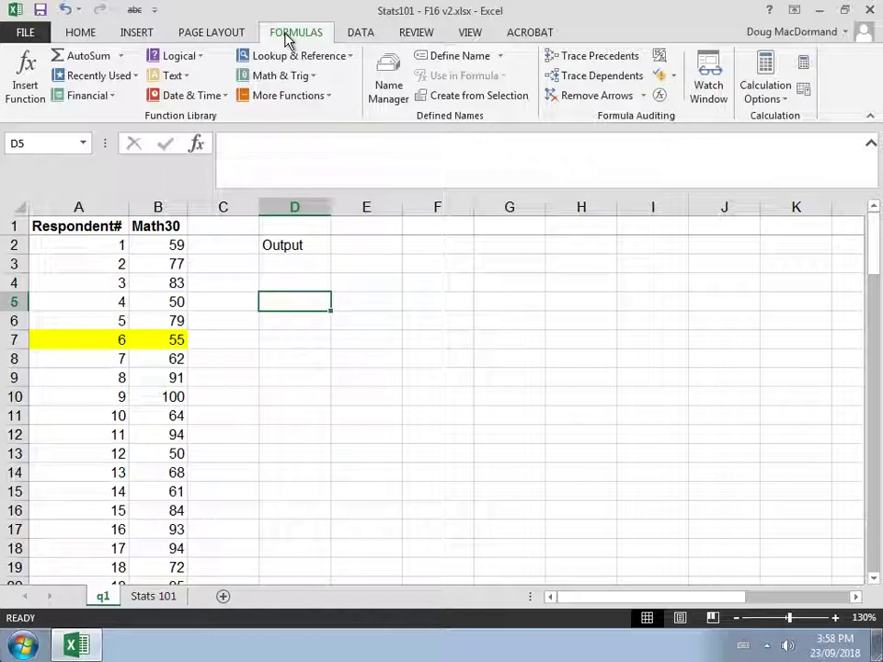
left_click(297, 96)
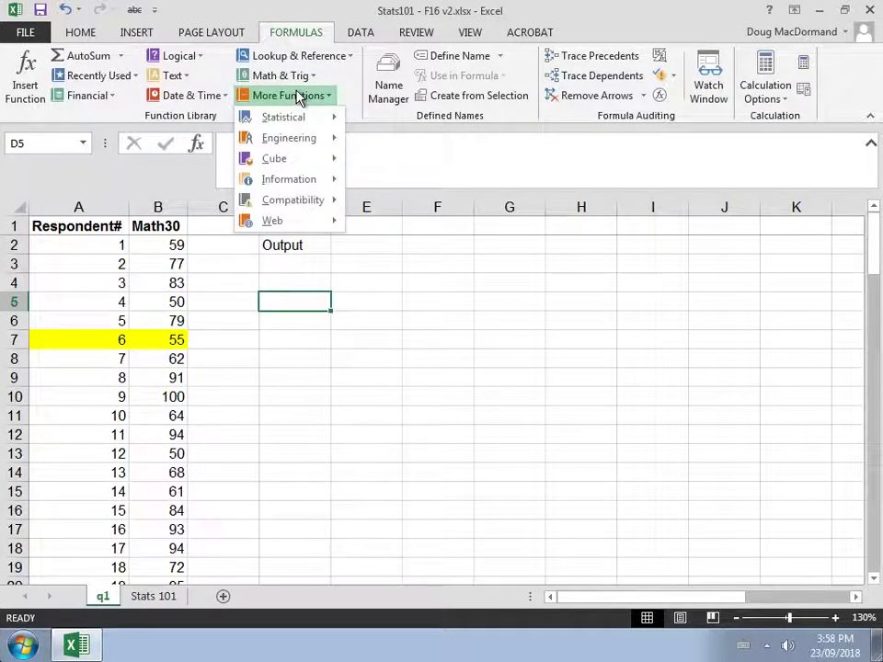
mouse_move(296, 124)
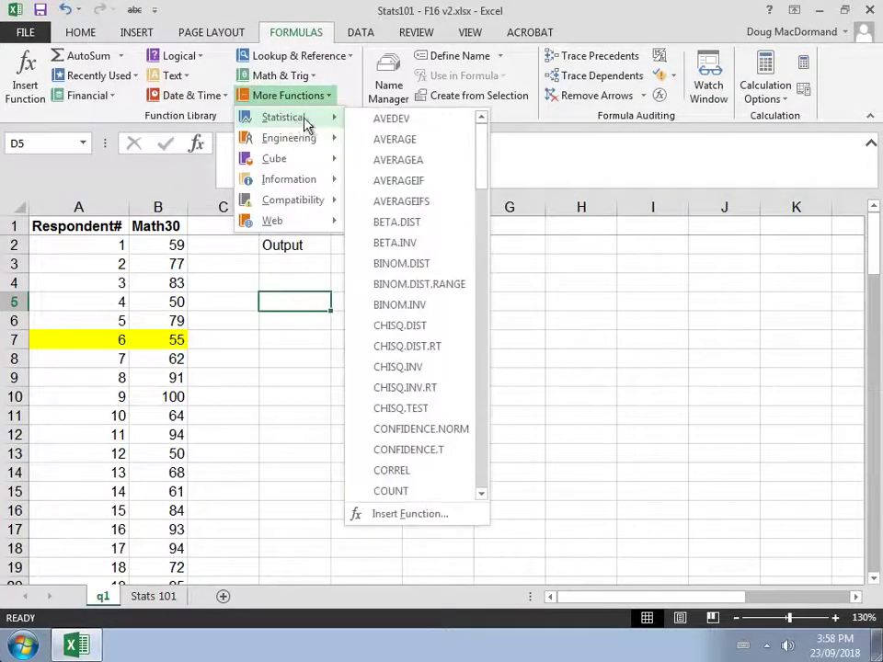
left_click(290, 423)
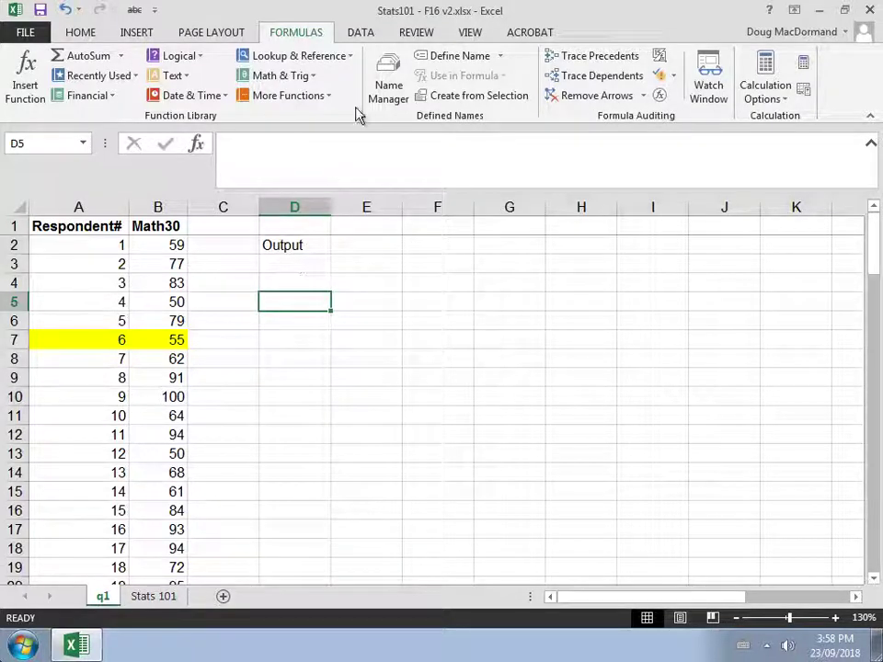
- Enable the Analysis ToolPak among the Excel add-ins
left_click(361, 35)
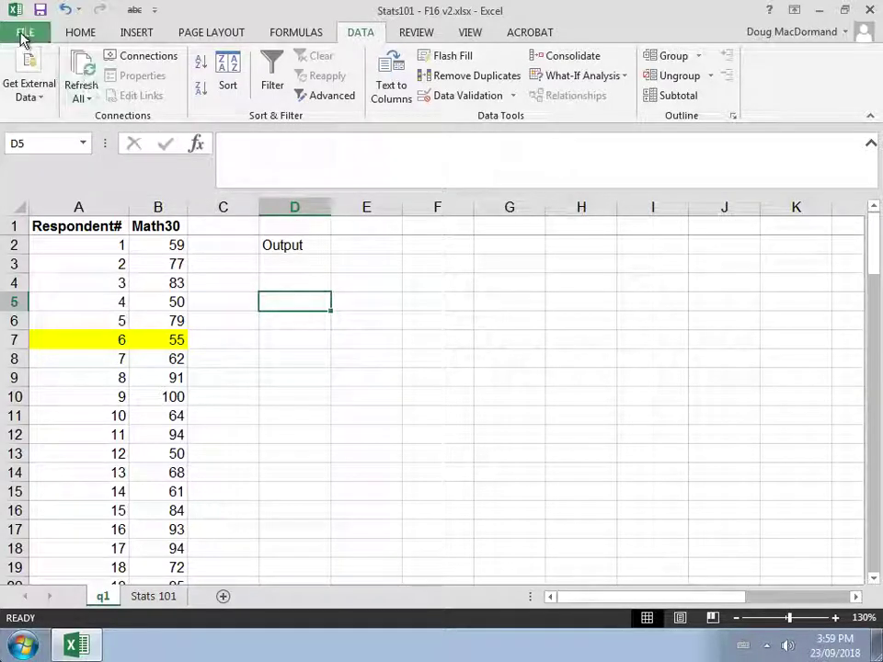
left_click(24, 35)
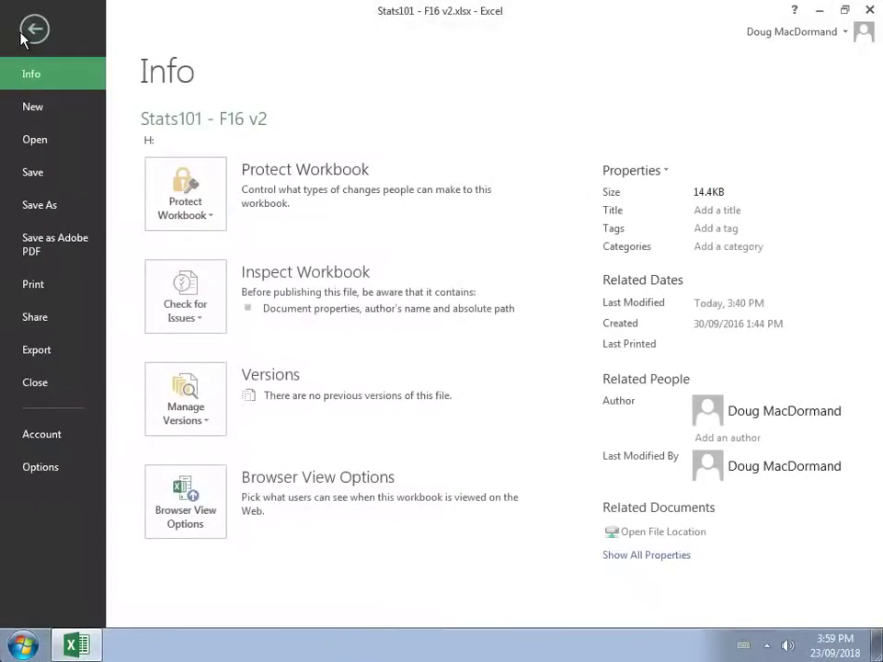
left_click(28, 469)
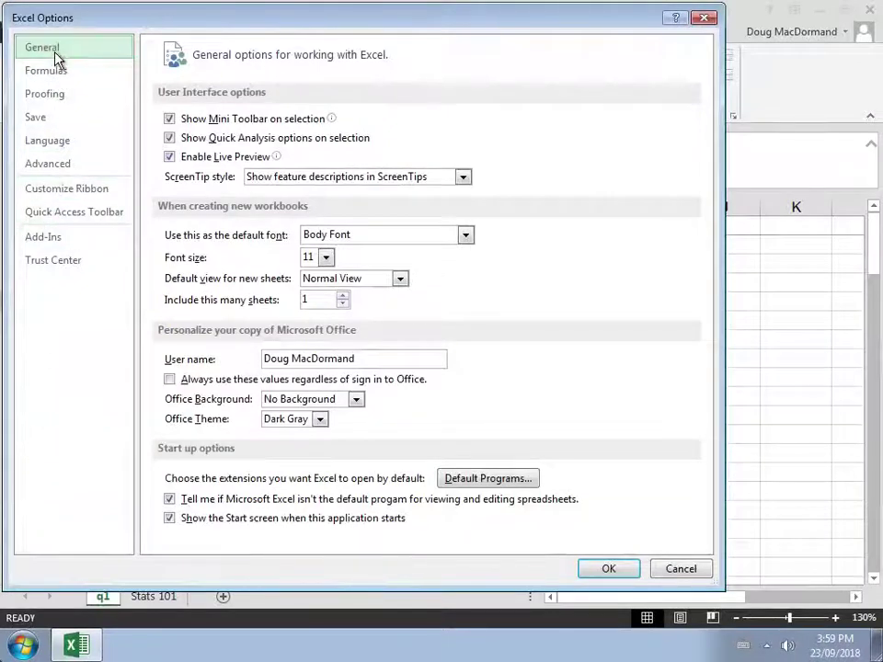
left_click(58, 239)
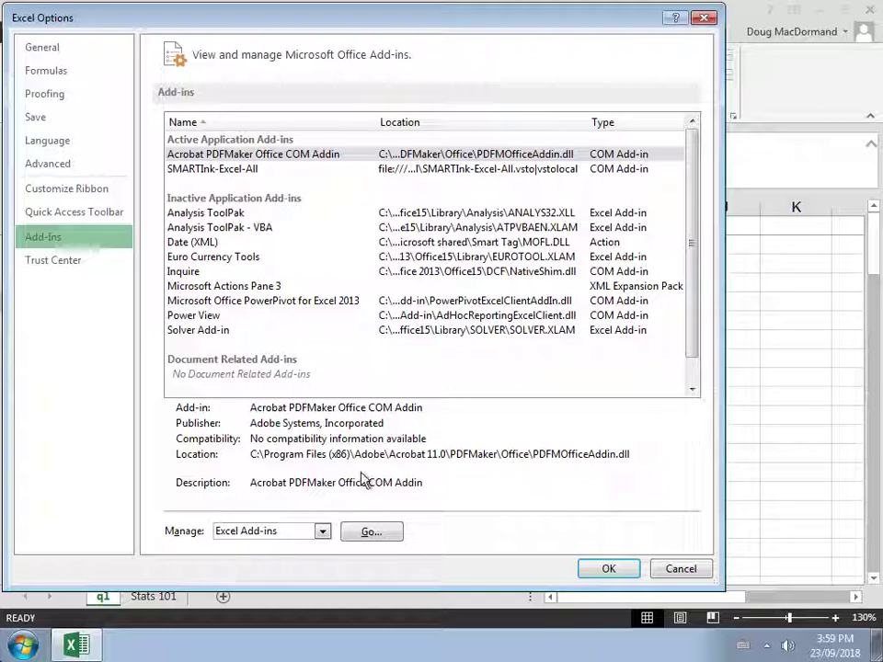
left_click(371, 535)
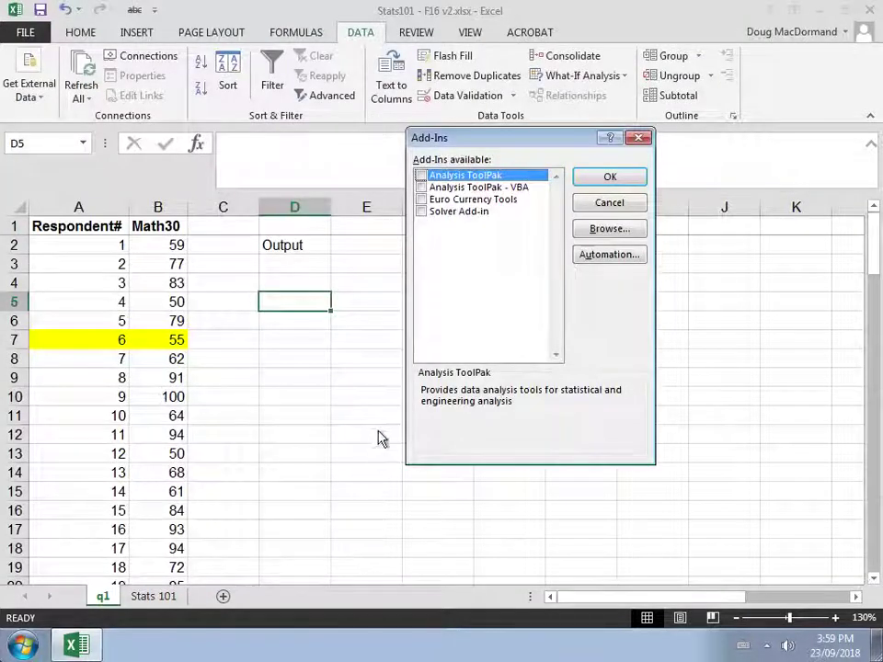
left_click(421, 175)
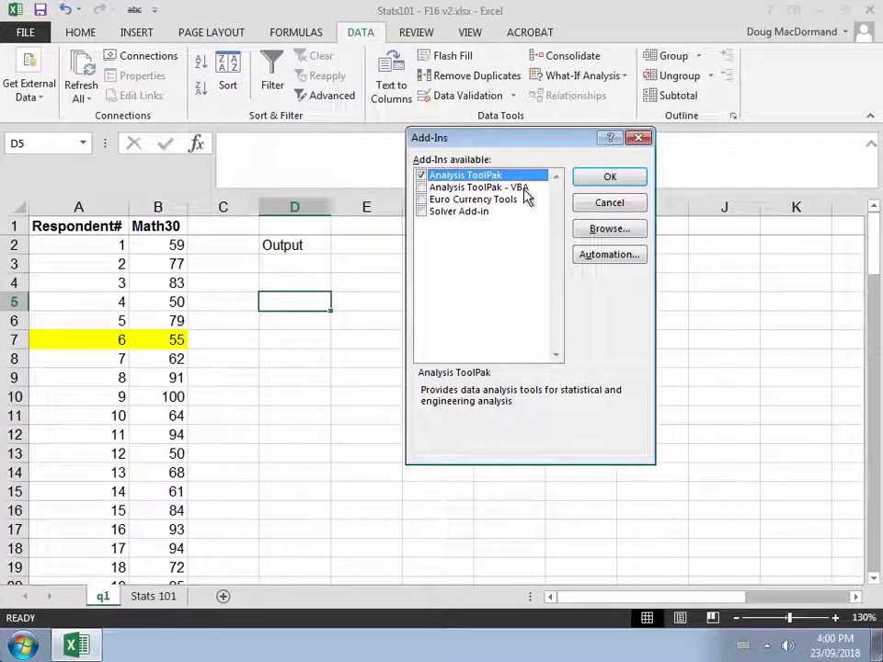
left_click(598, 178)
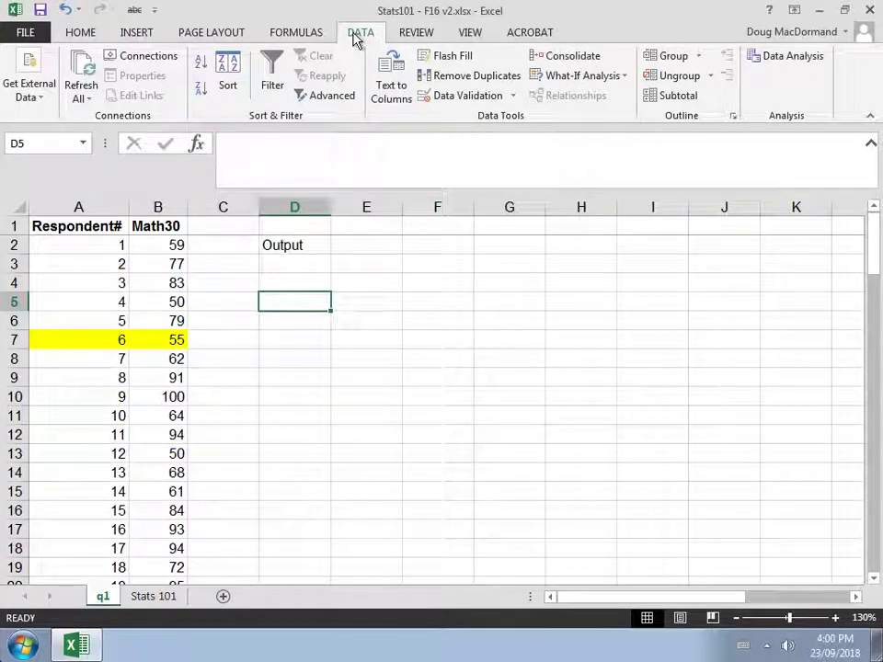
- Examine the available data analysis tools, from Descriptive Statistics to Histogram, and close the list without running one
left_click(764, 61)
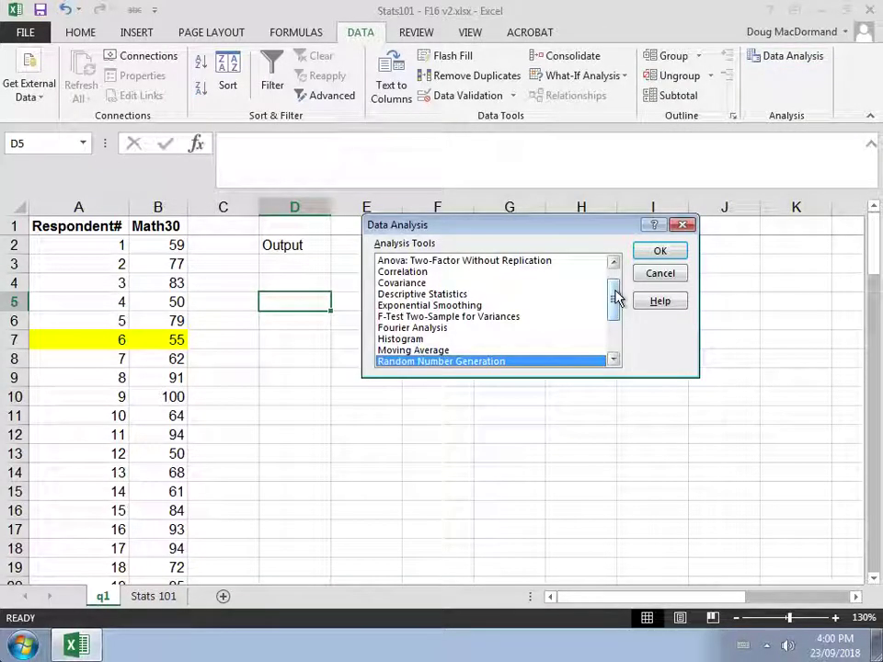
left_click(420, 296)
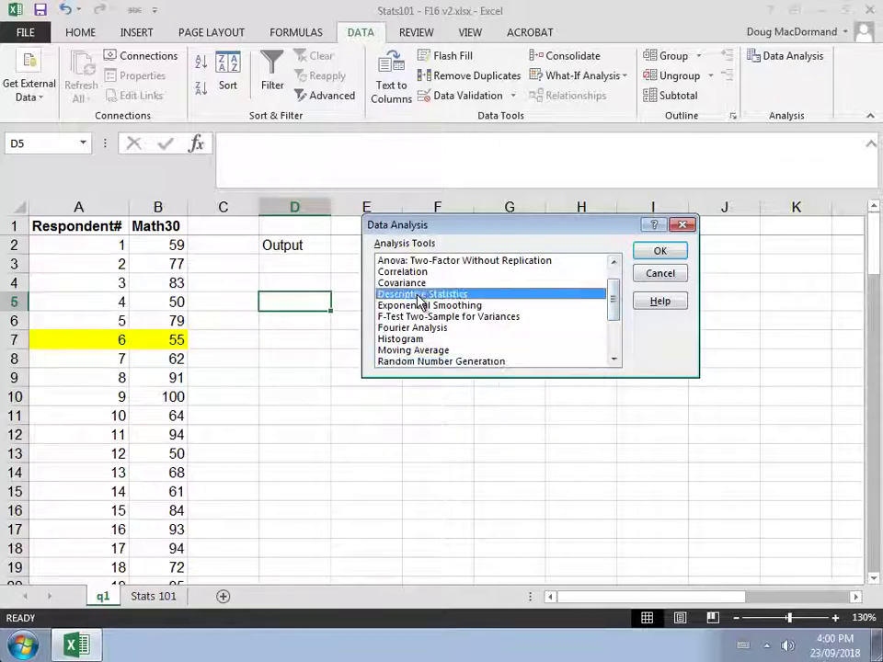
key("Down")
key("Down")
key("Down")
key("Down")
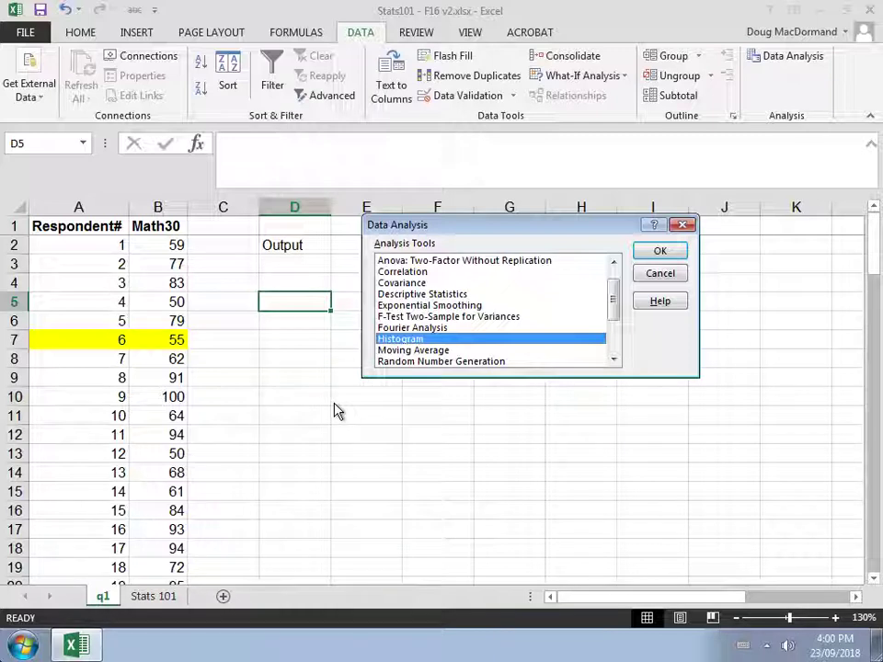
left_click(653, 275)
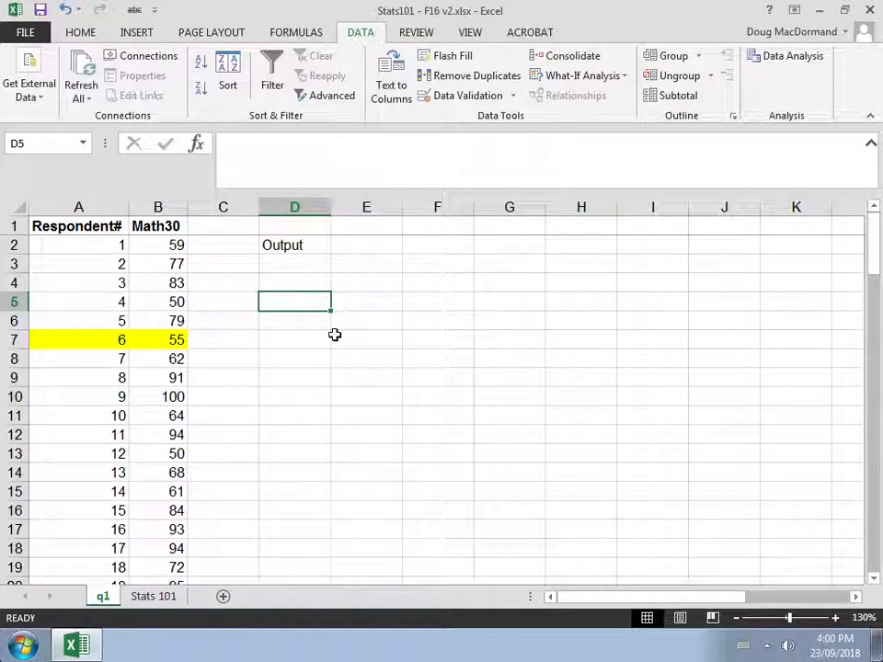